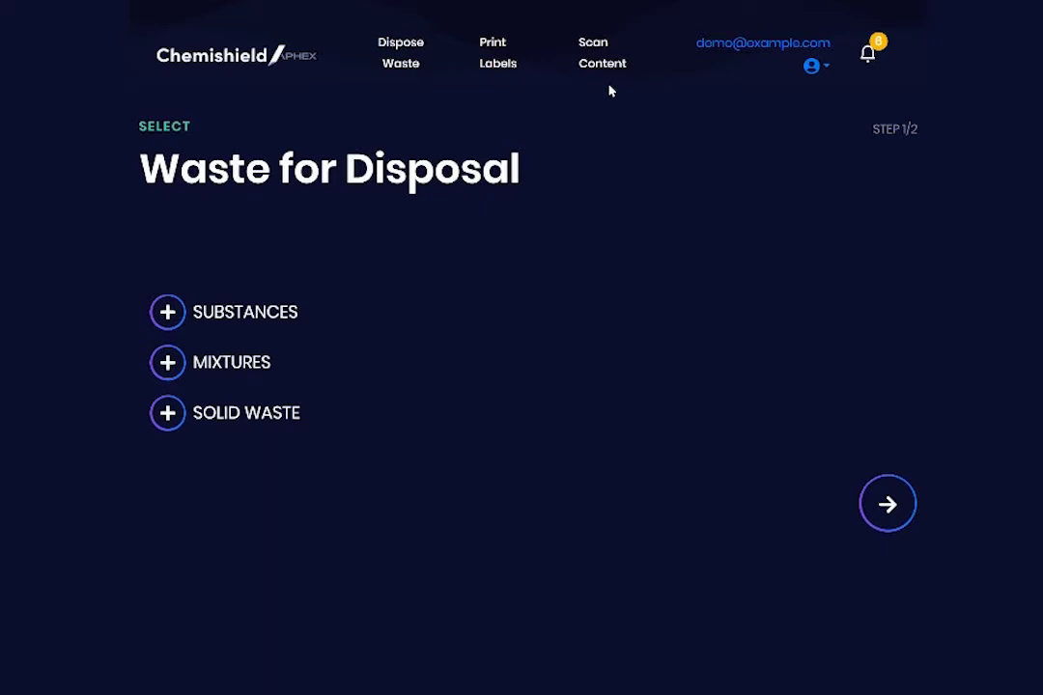
Step: Look through the account options and the notifications for the Technician, Disposal Operator and Manager roles
left_click(801, 76)
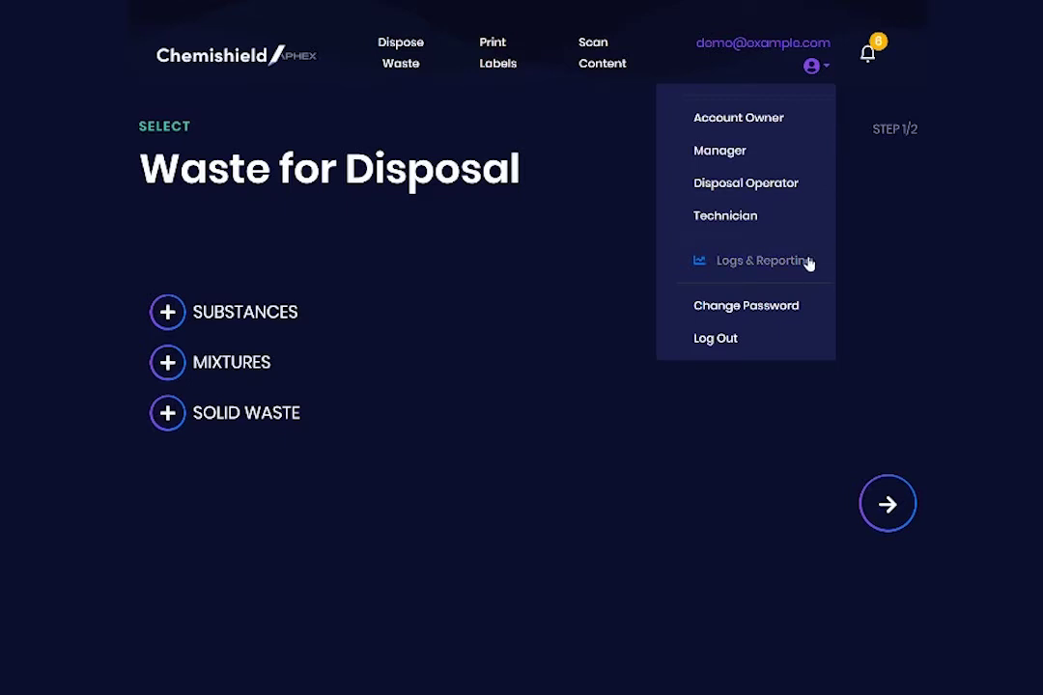
left_click(839, 244)
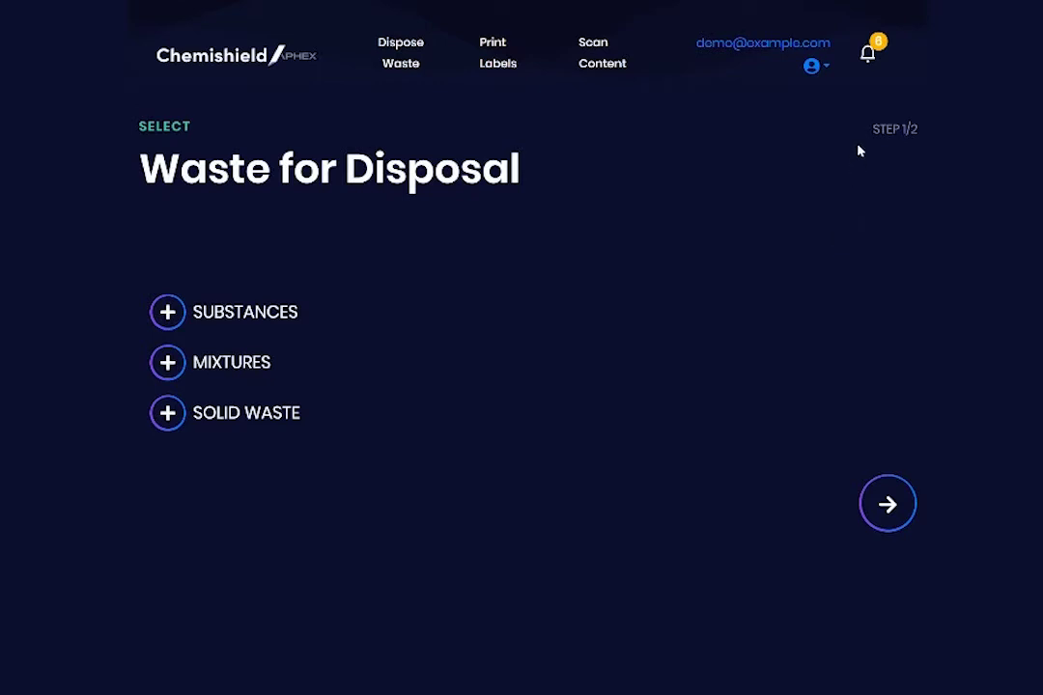
left_click(867, 58)
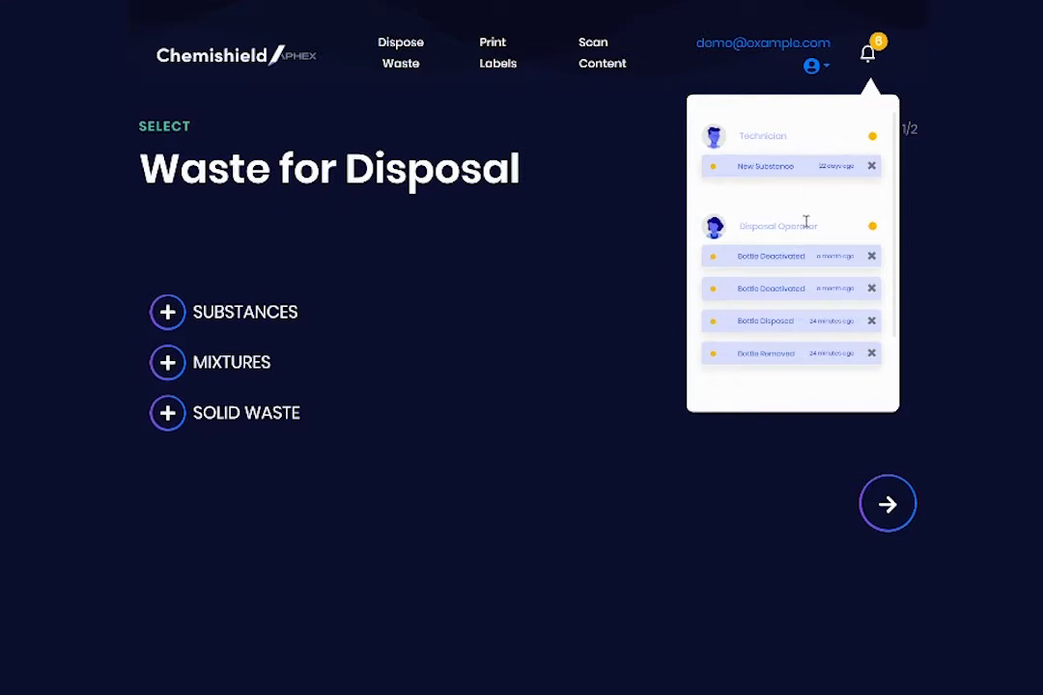
scroll(807, 226, "down", 2)
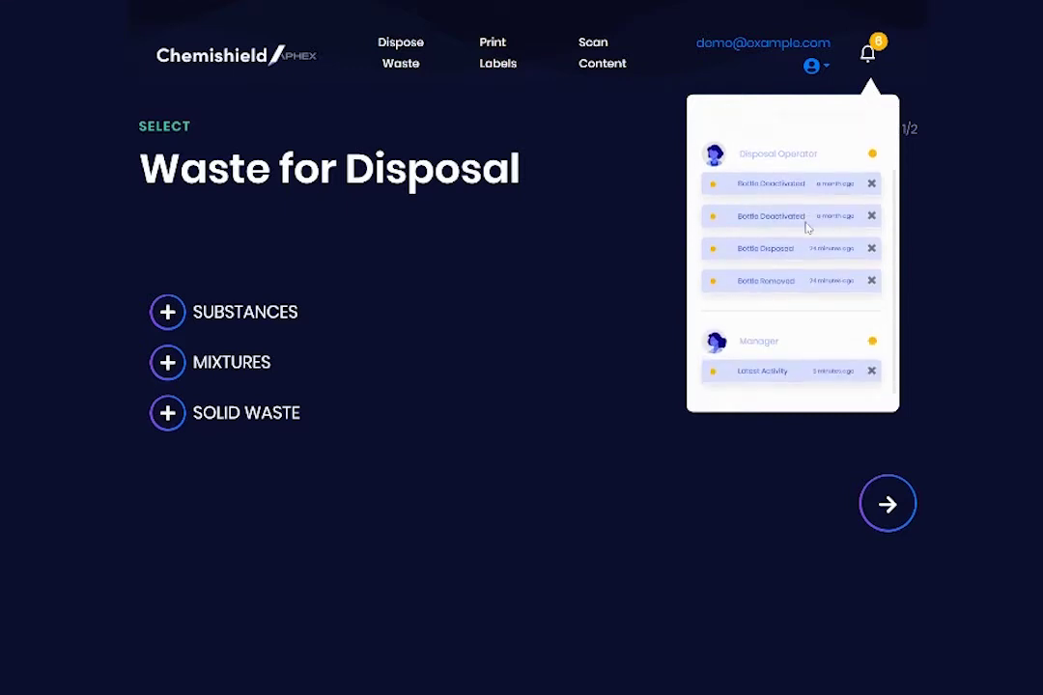
scroll(807, 226, "up", 2)
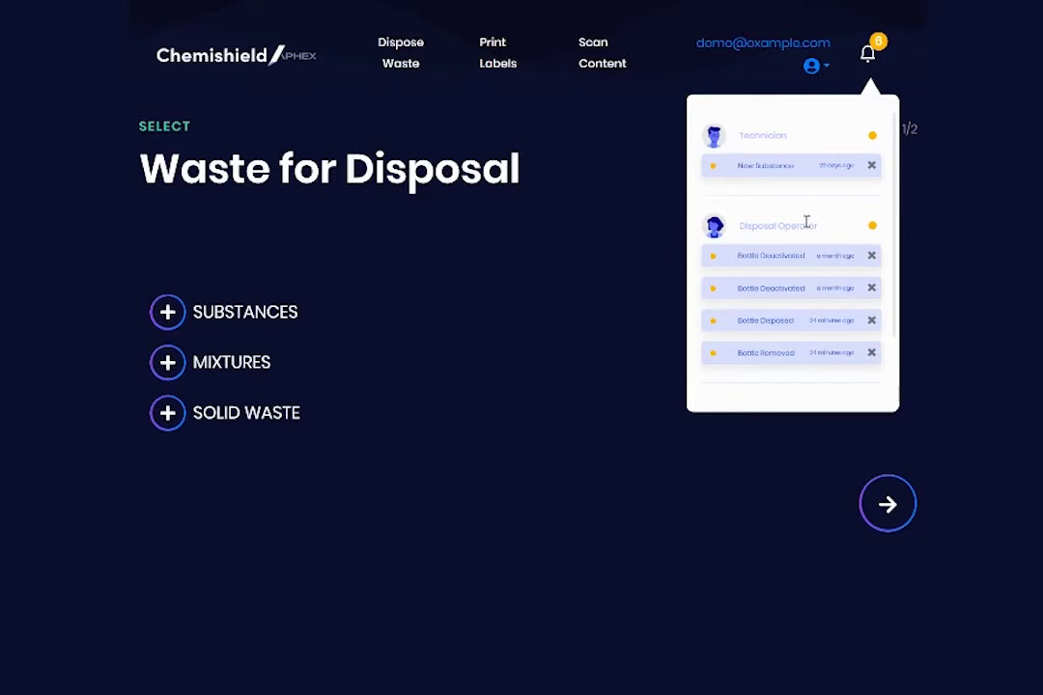
scroll(808, 224, "down", 2)
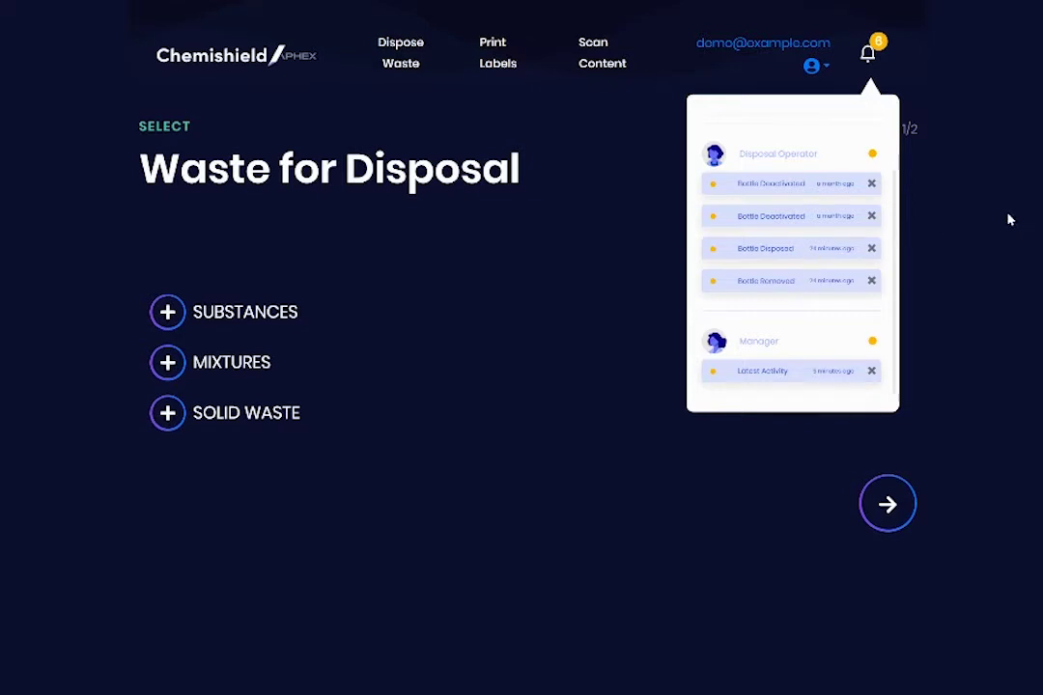
left_click(982, 234)
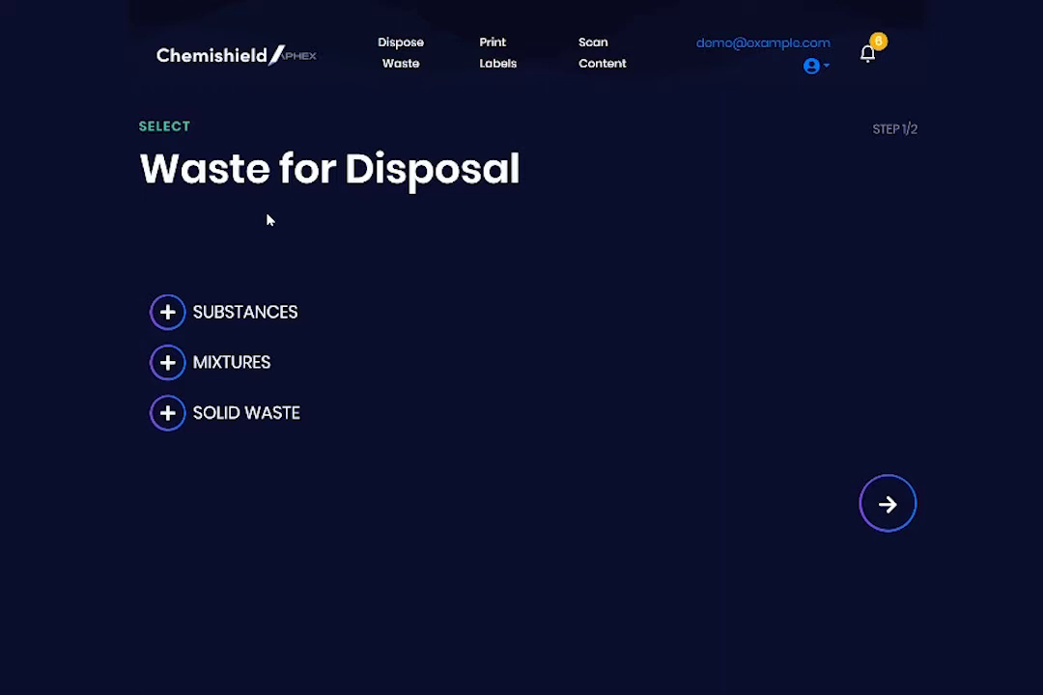
Step: Start a disposal of substances and add 1000 mL of Bulk Liquid A to it
left_click(273, 323)
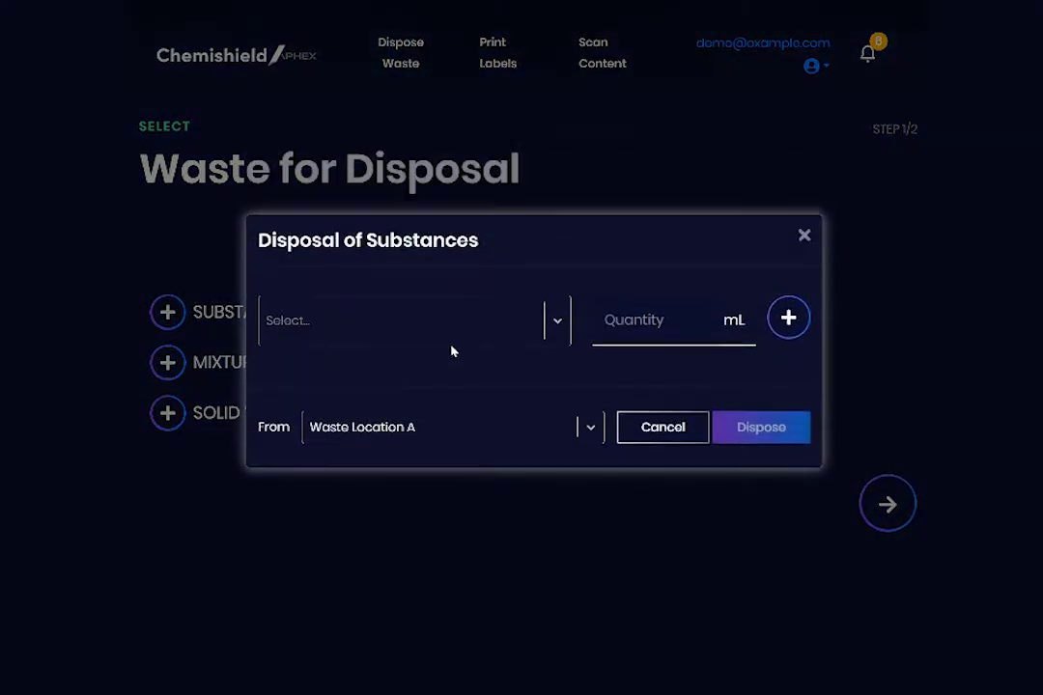
left_click(454, 343)
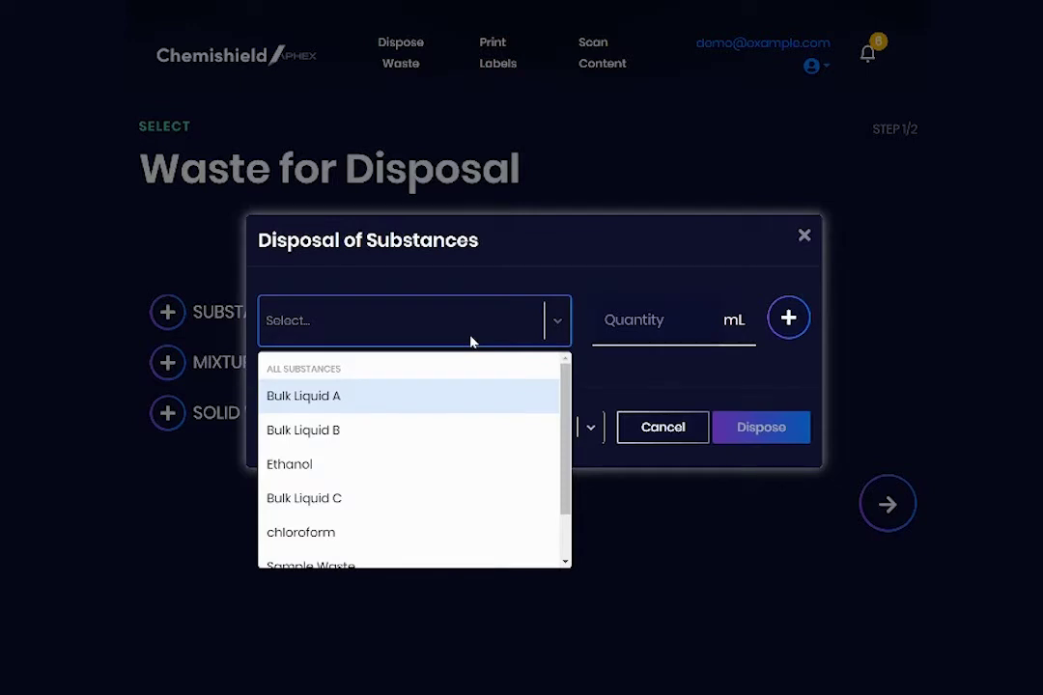
left_click(470, 406)
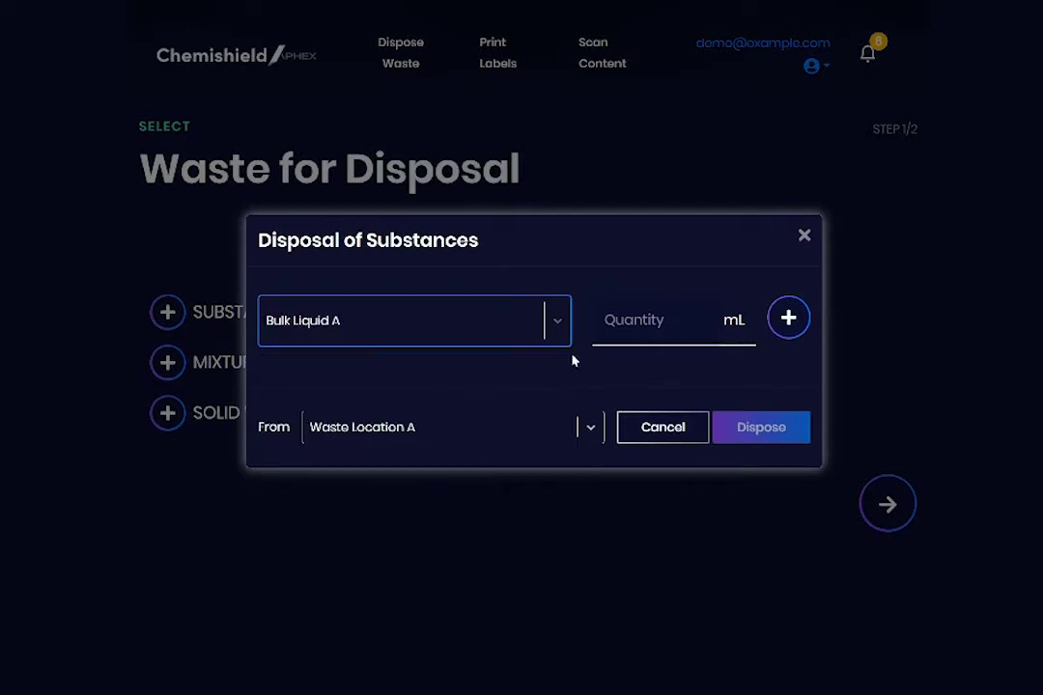
left_click(646, 320)
type("1000")
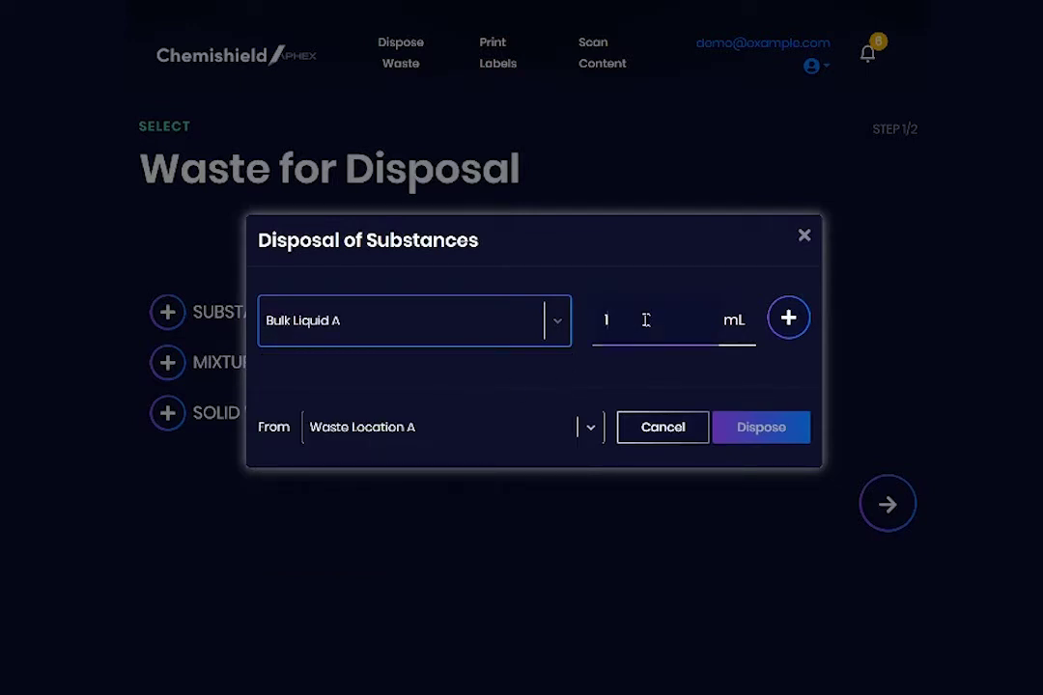
left_click(778, 323)
Step: Add 1000 mL of Bulk Liquid B to the substances being disposed
left_click(565, 323)
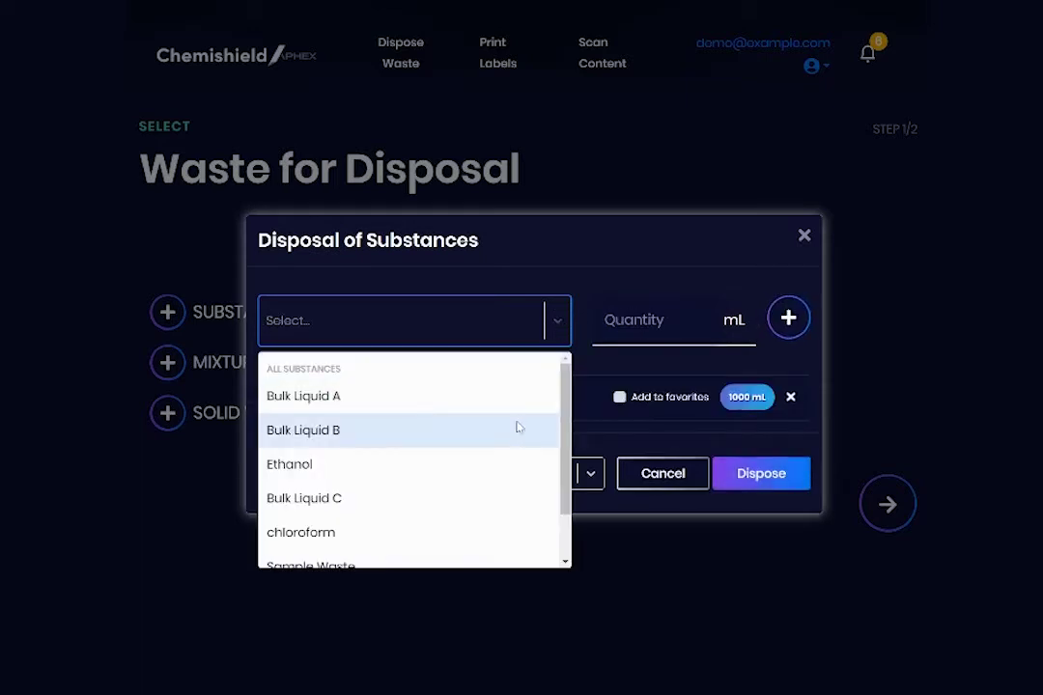
left_click(516, 426)
left_click(670, 326)
type("1000")
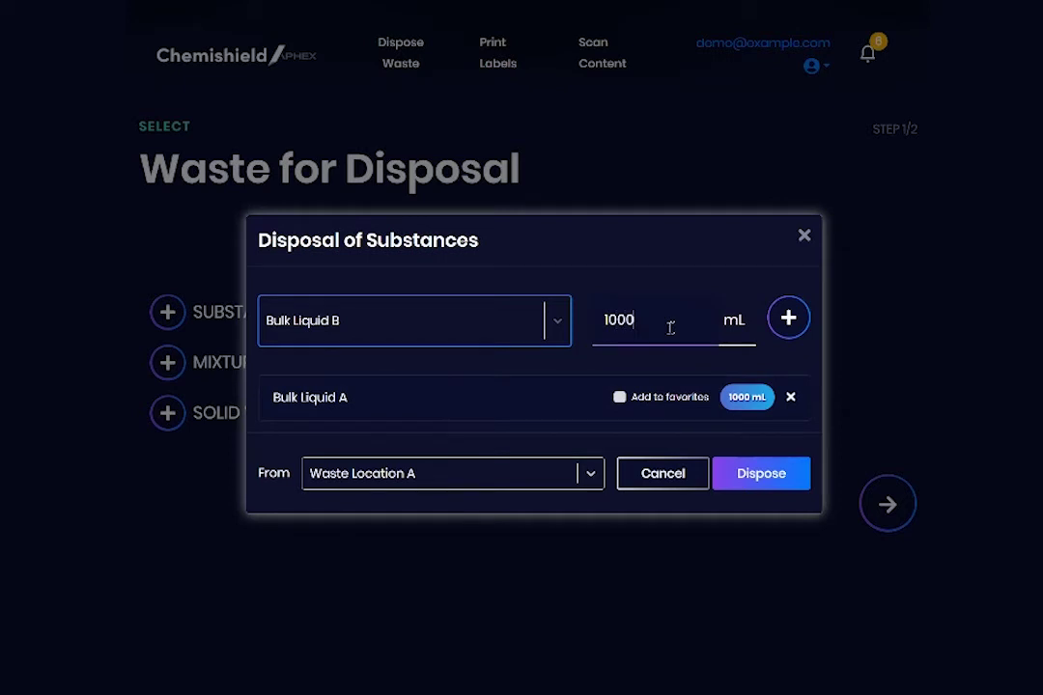
left_click(787, 334)
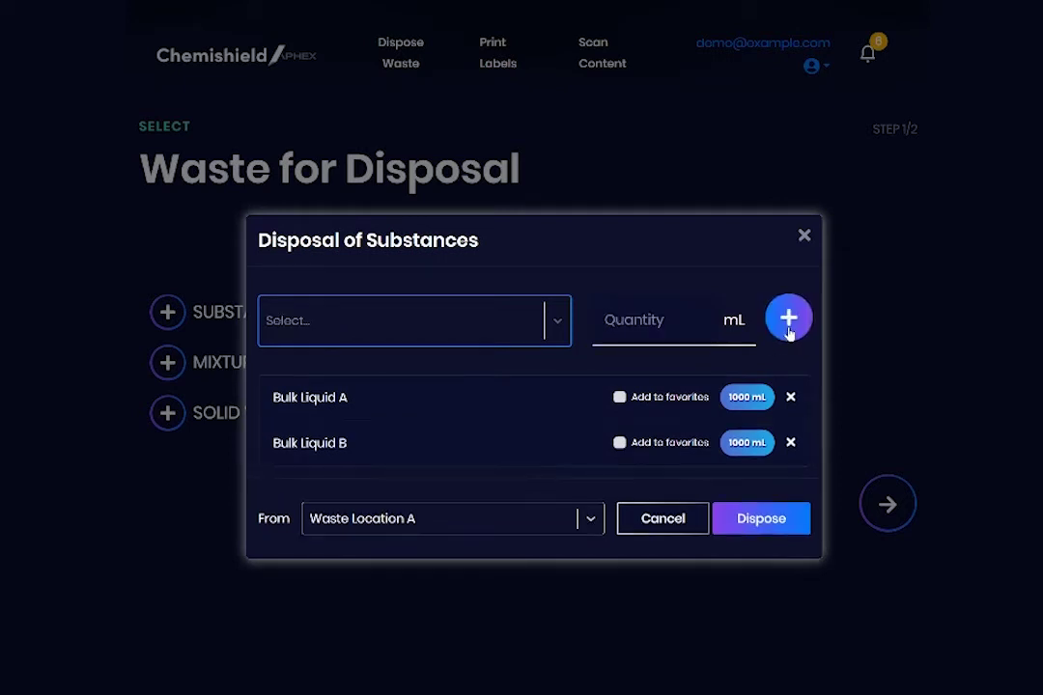
Step: Mark Bulk Liquid A and Bulk Liquid B as favorites and submit both for disposal from Waste Location A
left_click(636, 399)
left_click(640, 444)
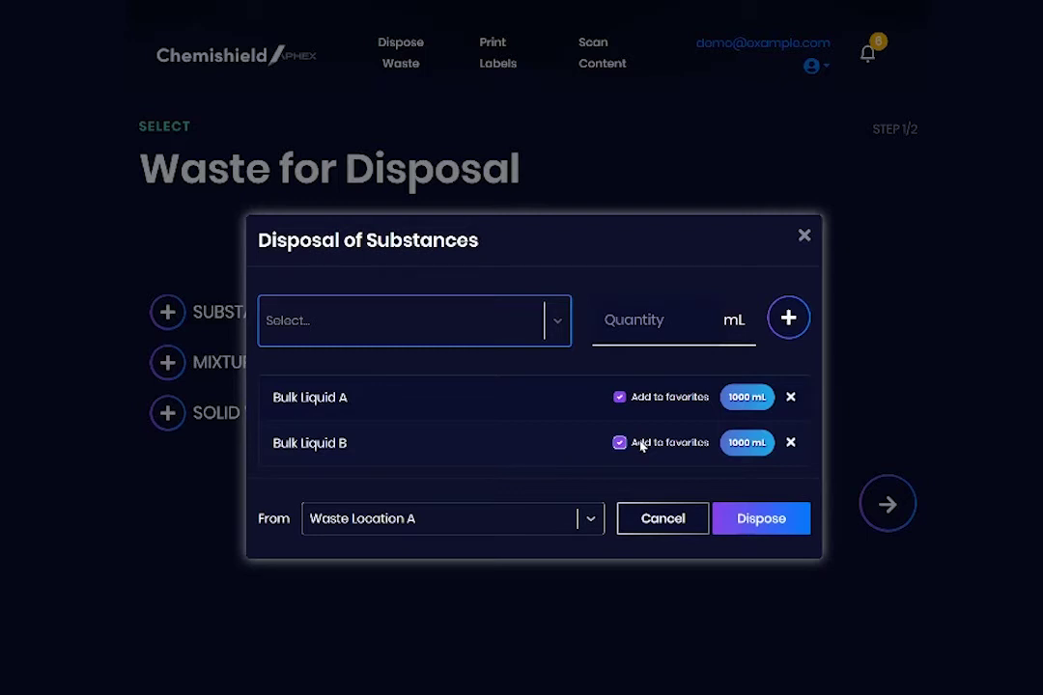
left_click(569, 529)
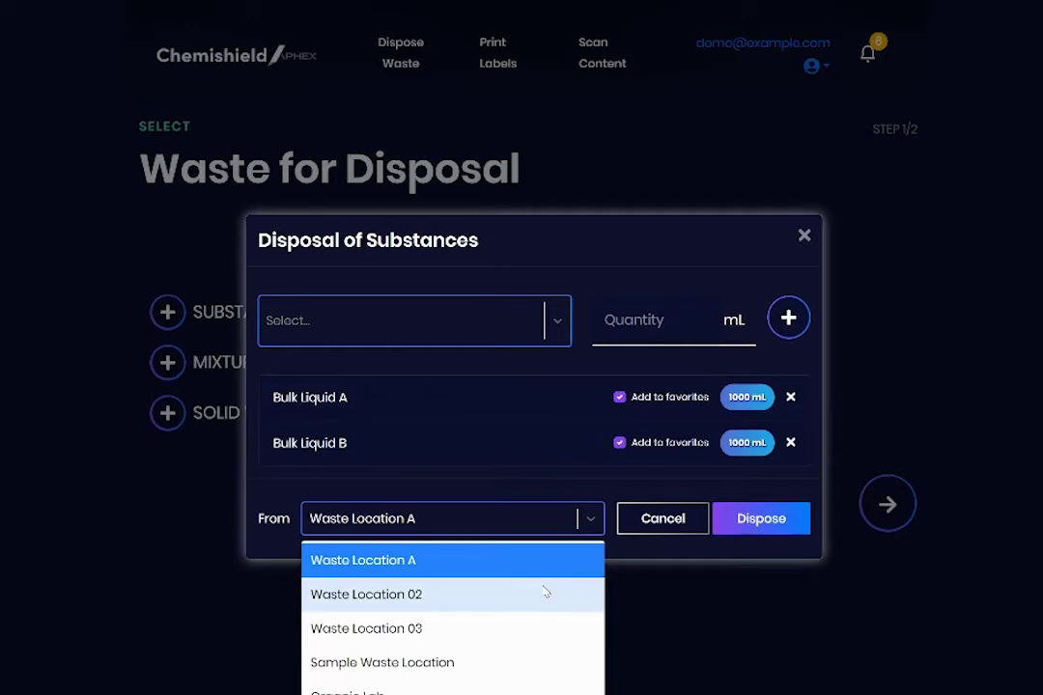
left_click(551, 564)
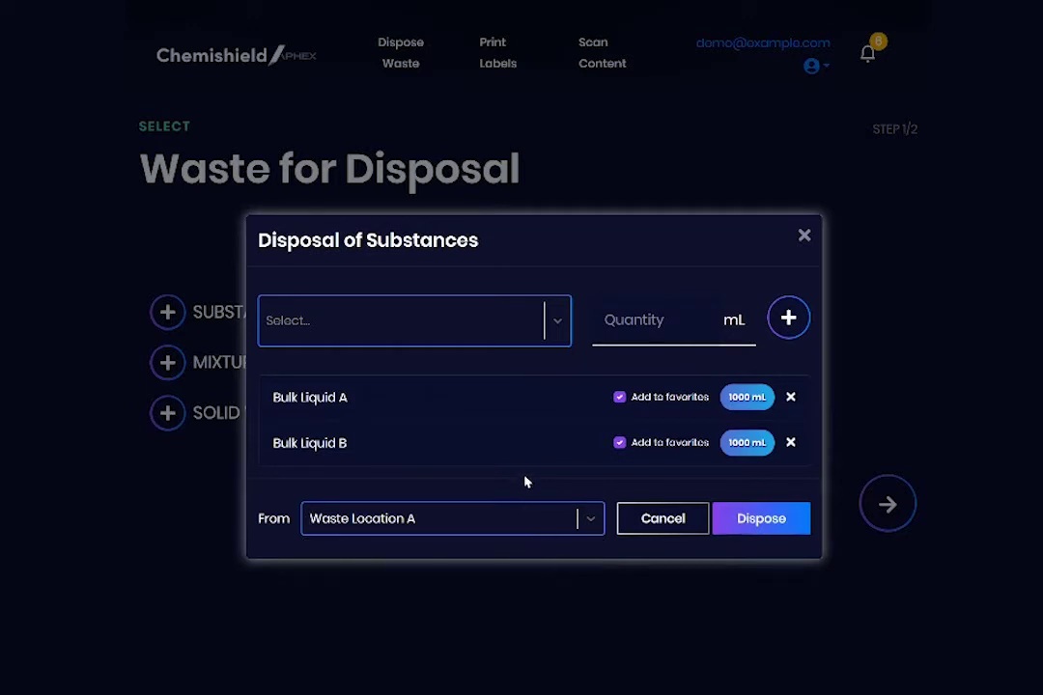
left_click(772, 526)
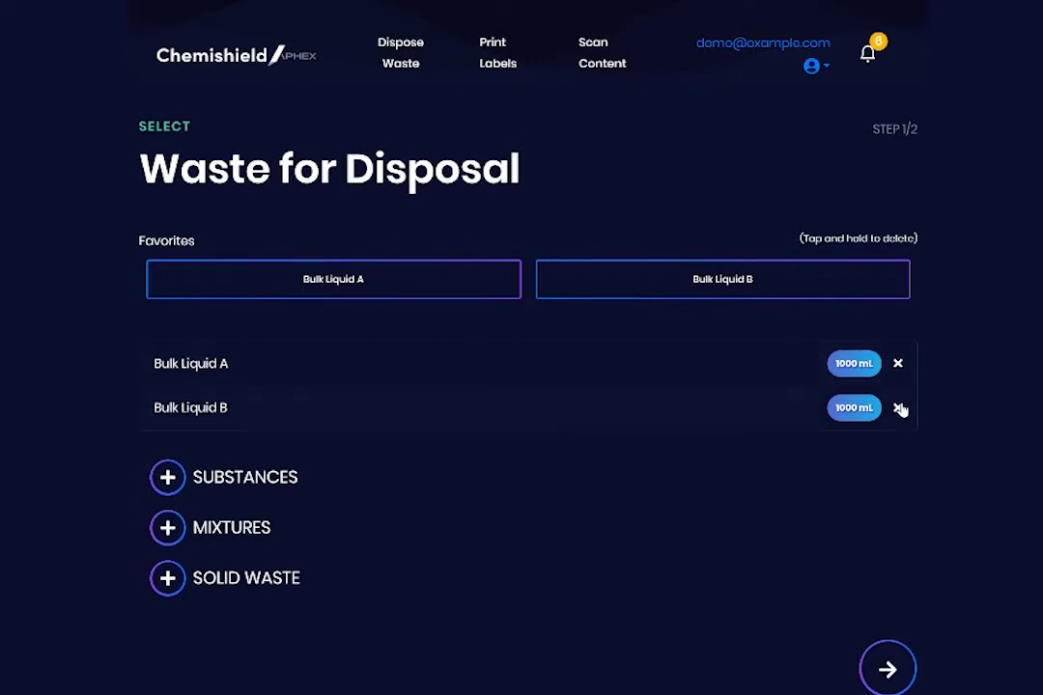
Step: Proceed to the approved waste streams, scan the 5000 mL bottle for Bulk Liquid A and complete its checked-off disposal
left_click(887, 669)
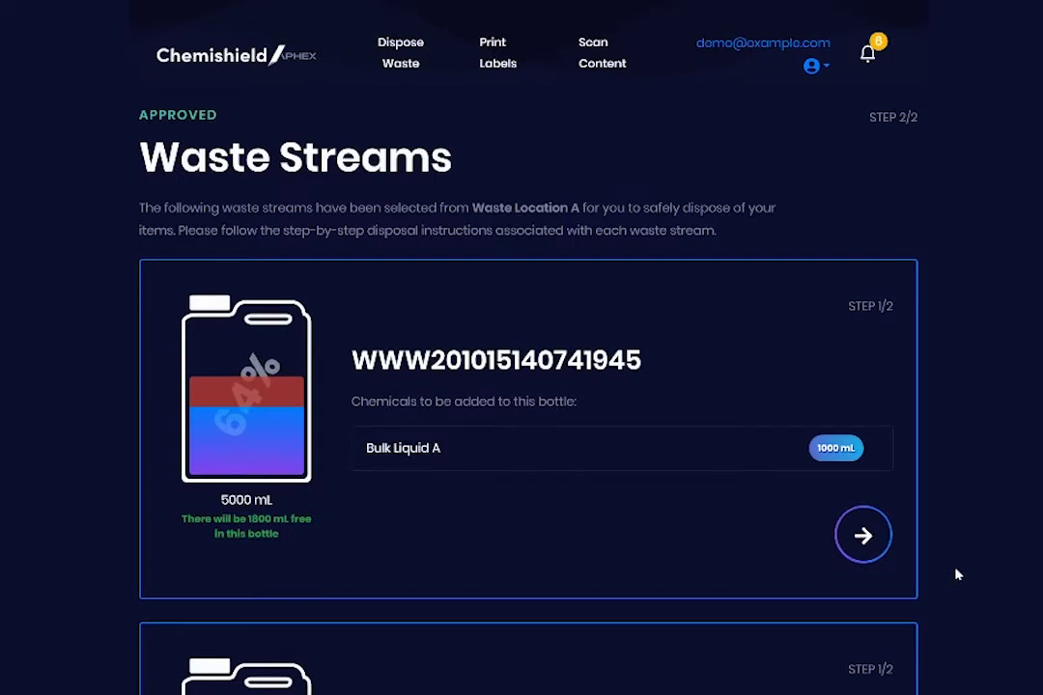
scroll(956, 574, "down", 1)
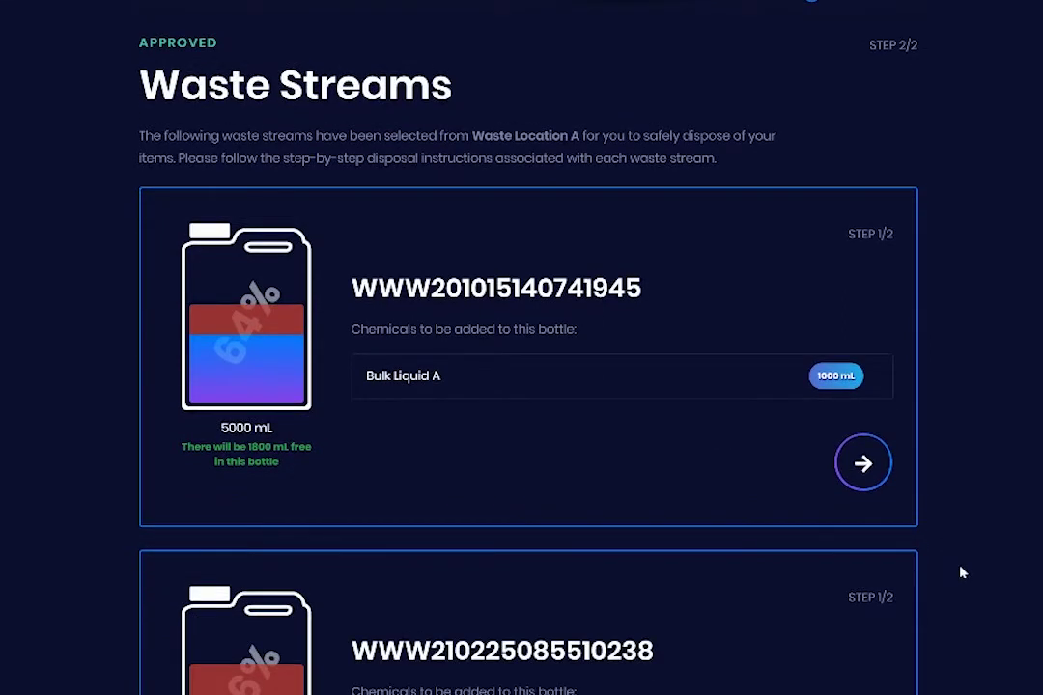
scroll(963, 572, "down", 1)
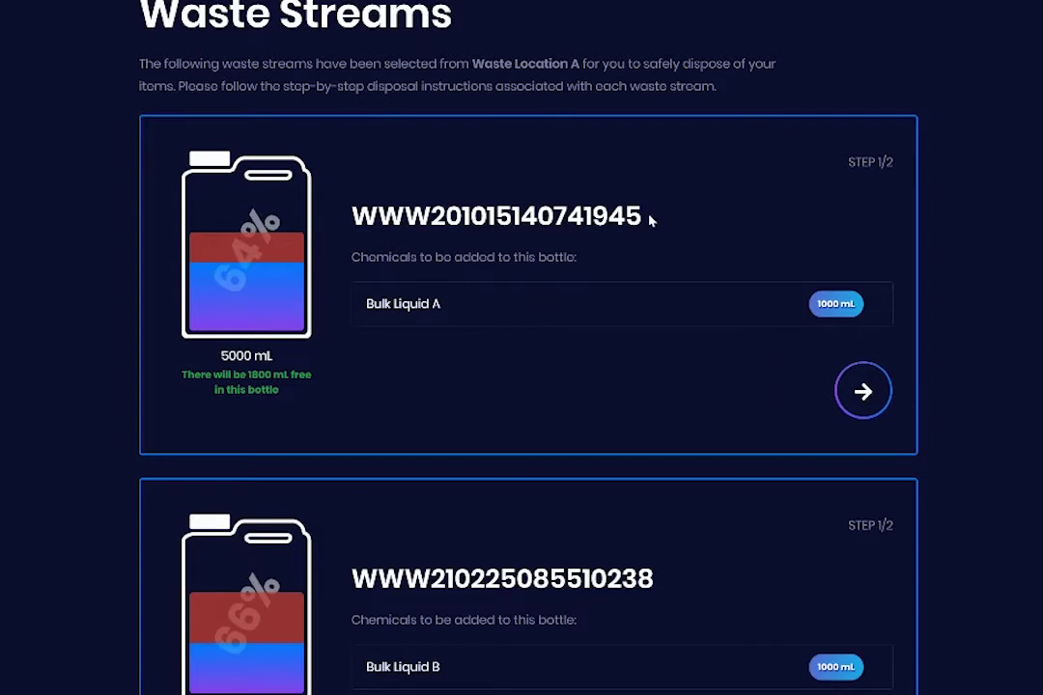
scroll(684, 348, "down", 1)
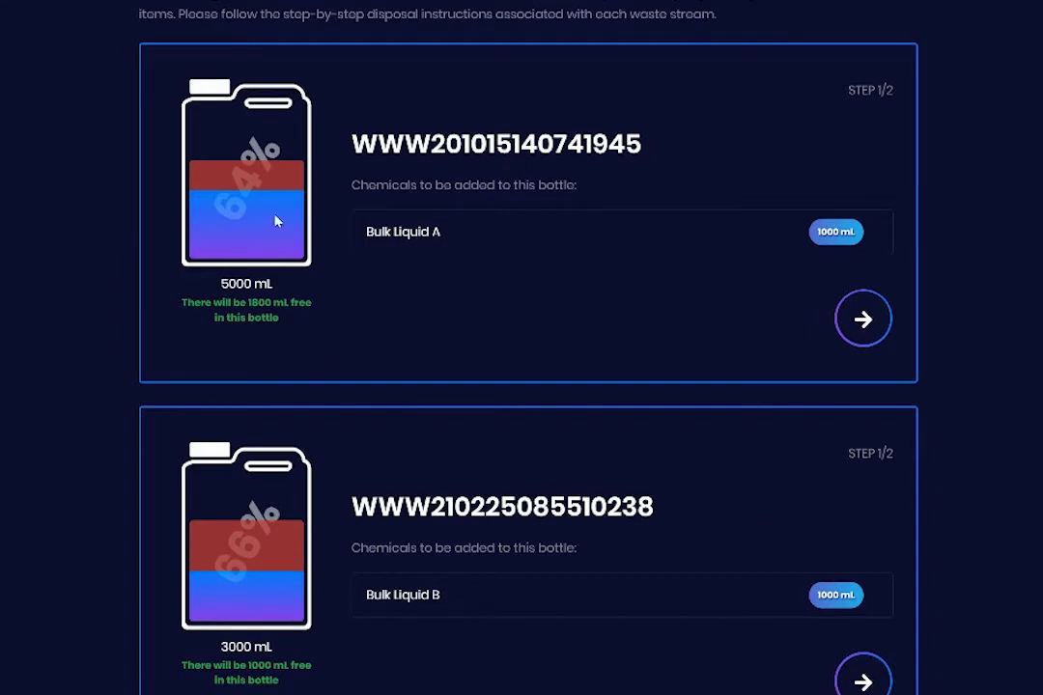
mouse_move(227, 222)
mouse_move(328, 260)
left_click(864, 320)
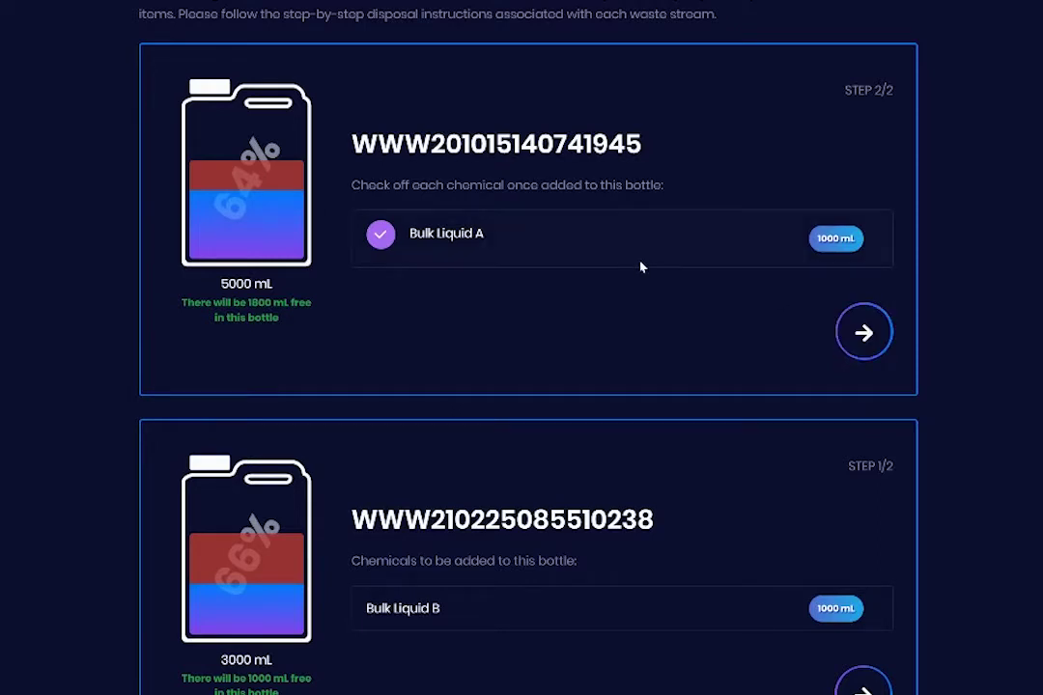
left_click(864, 335)
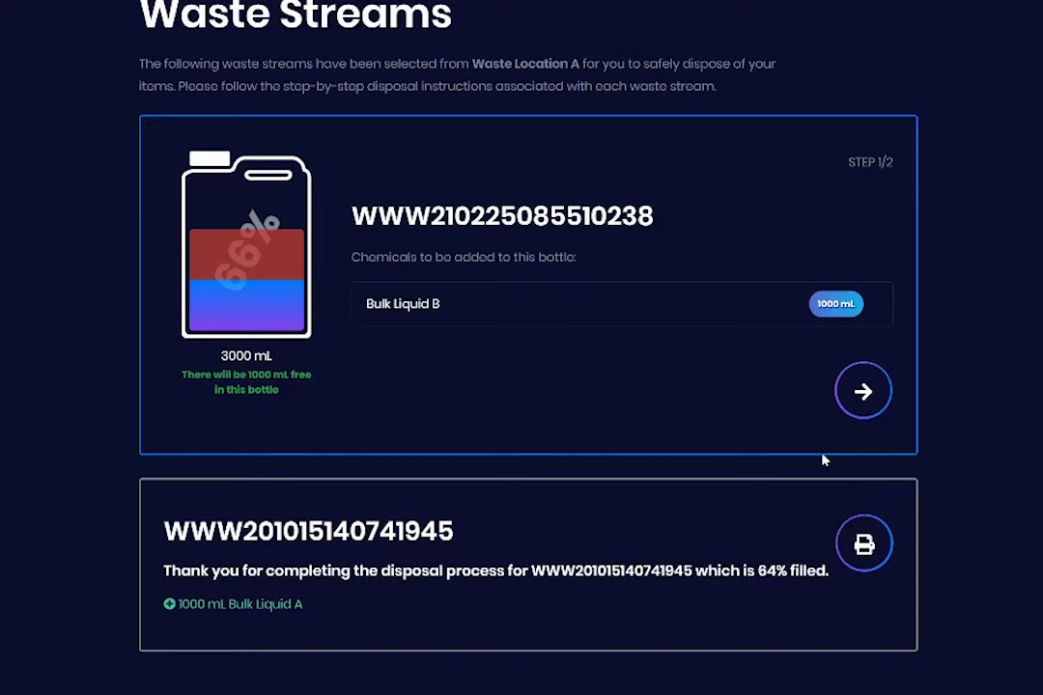
Step: Scan the 3000 mL bottle for Bulk Liquid B, dismissing the mismatch message, and complete its checked-off disposal
left_click(874, 404)
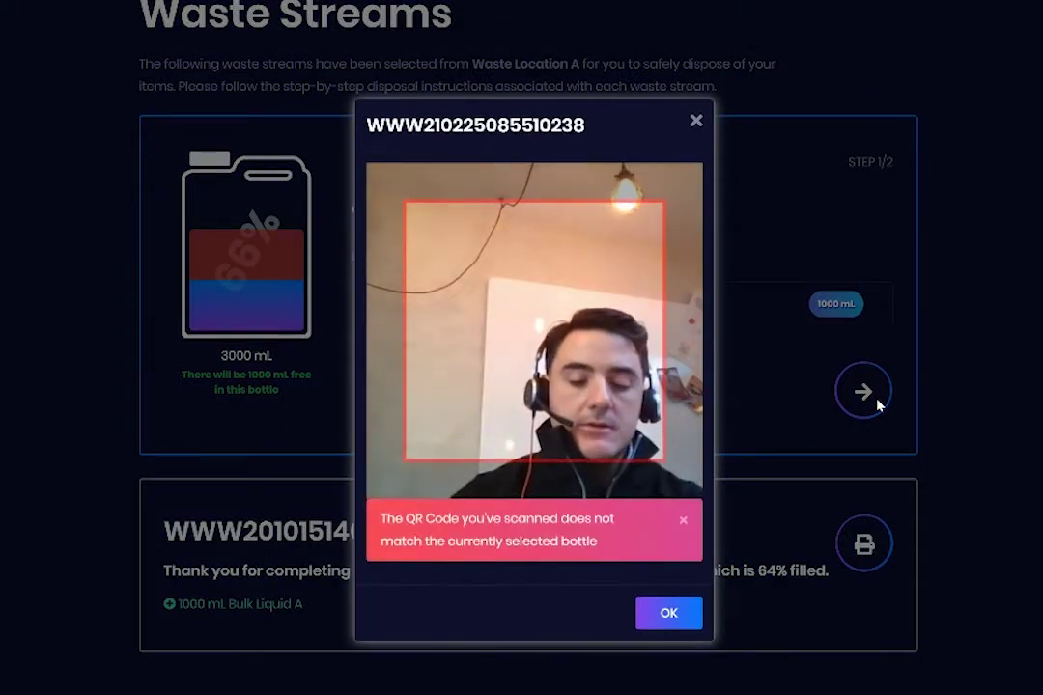
left_click(684, 521)
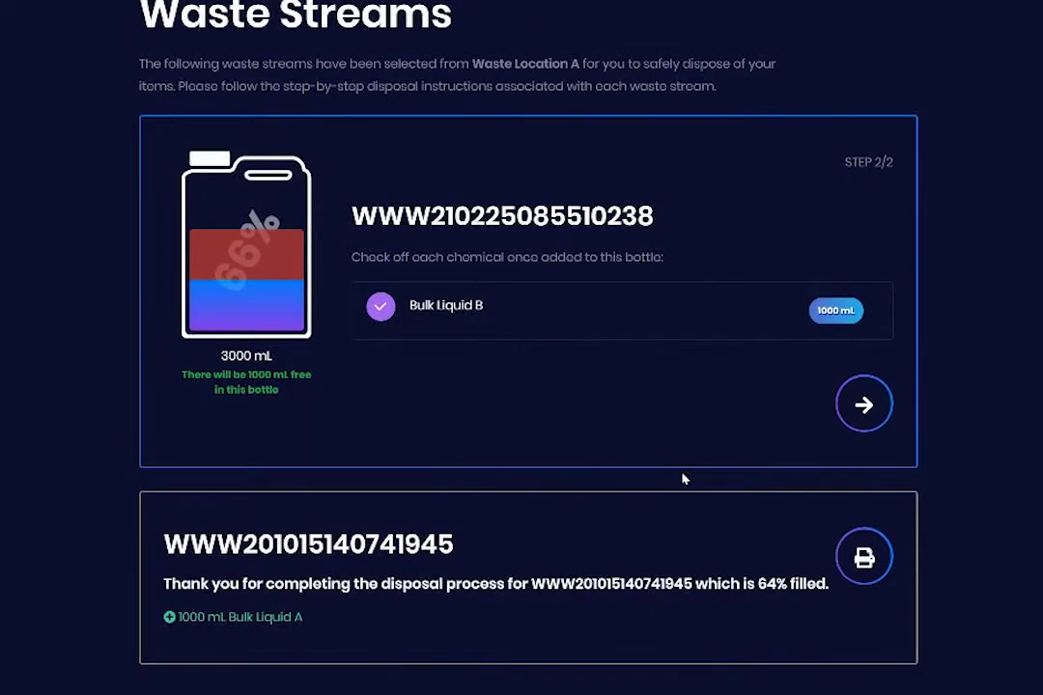
left_click(864, 405)
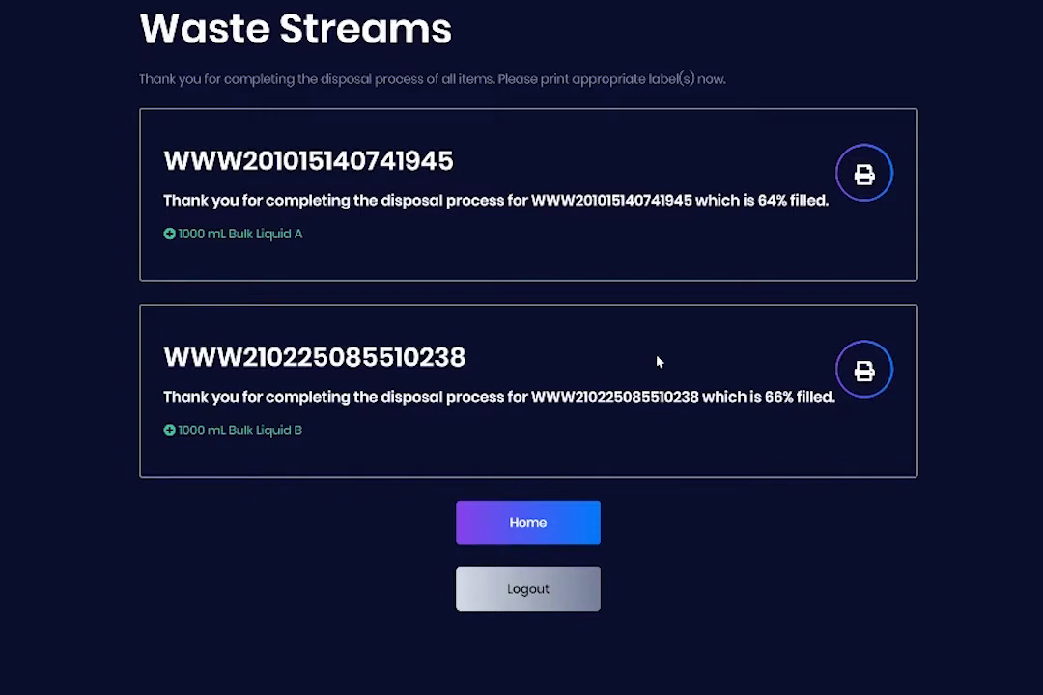
Step: Preview the printable label for the Bulk Liquid B bottle, close it and return to the home page
left_click(856, 365)
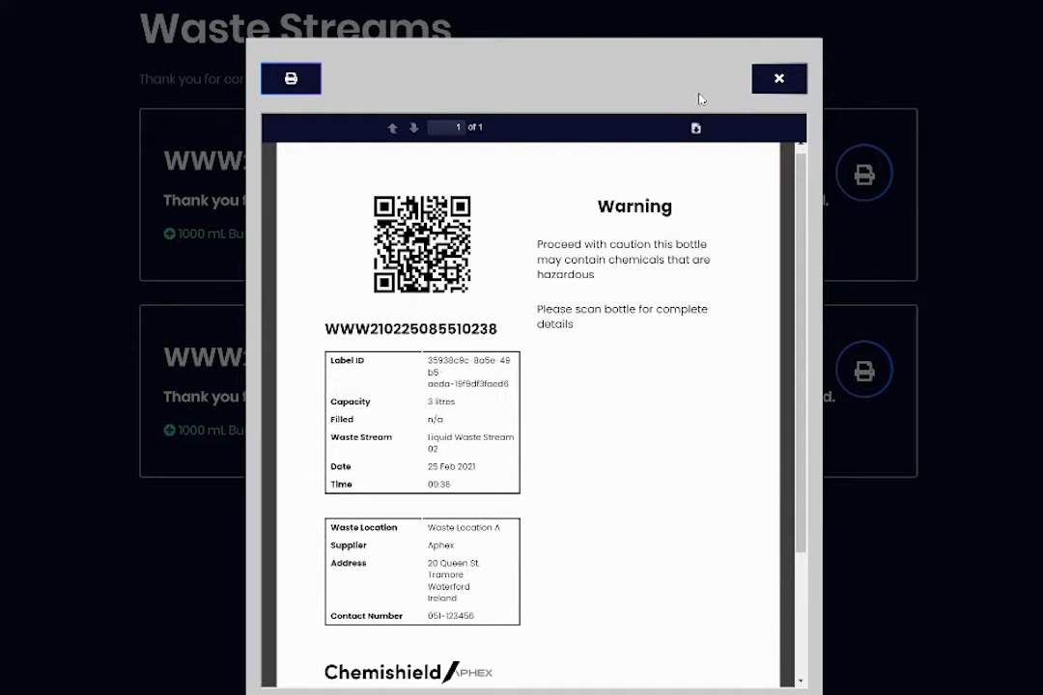
left_click(779, 81)
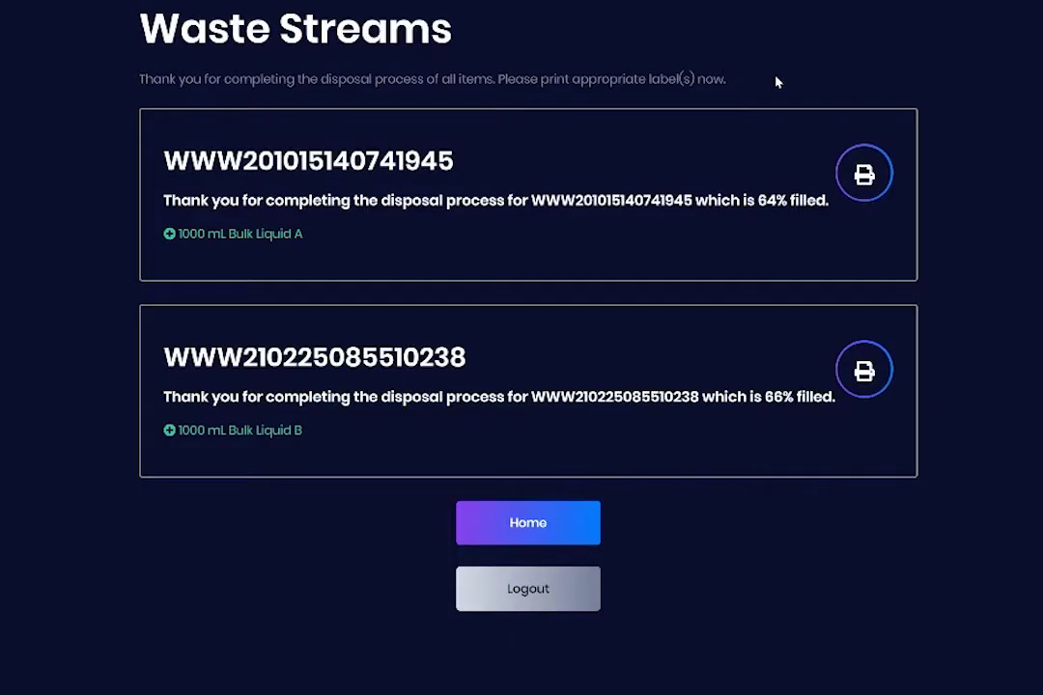
left_click(546, 531)
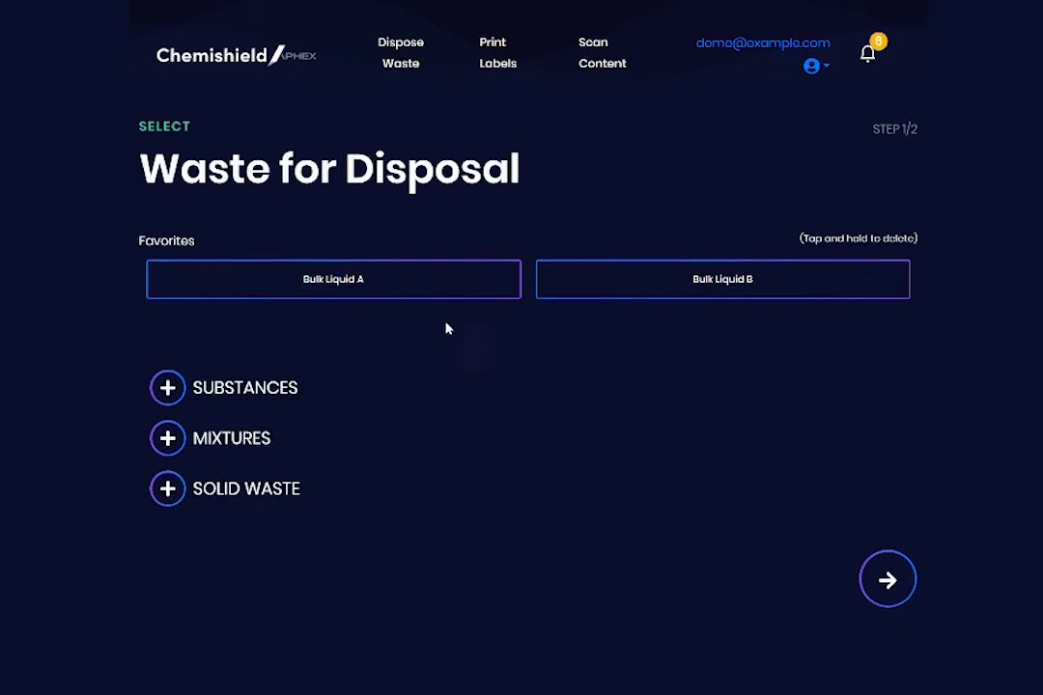
Step: Start a new disposal from the Bulk Liquid A favorite and add 2000 mL of it
left_click(433, 296)
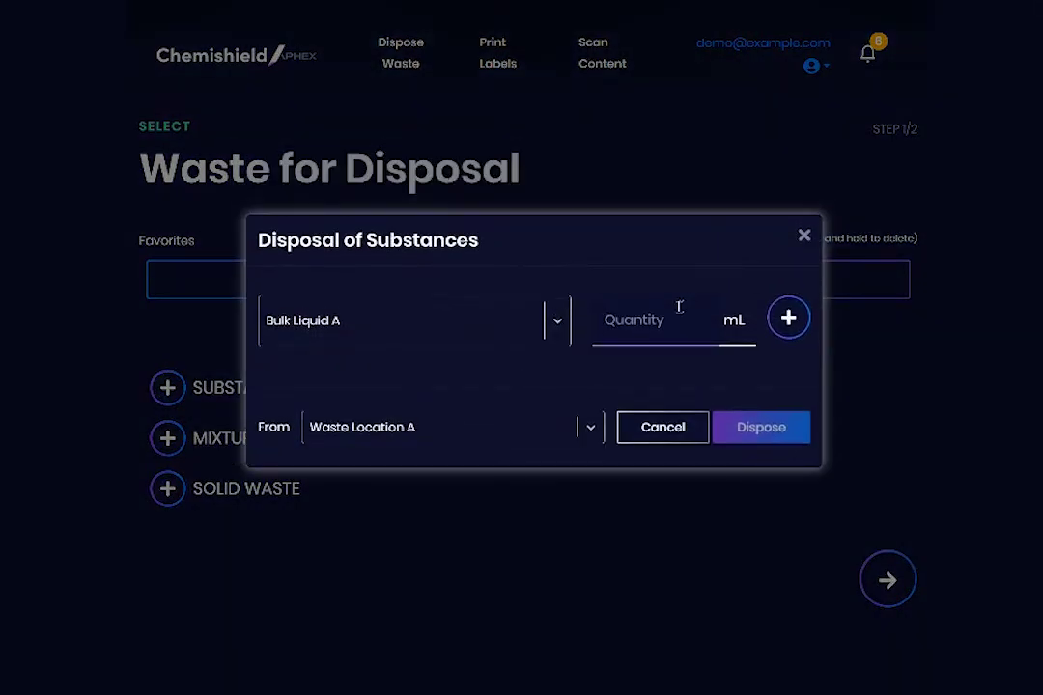
type("2000")
left_click(784, 319)
Step: Choose Bulk Liquid B from the favourites and add 2000 mL of it to the same disposal
left_click(331, 334)
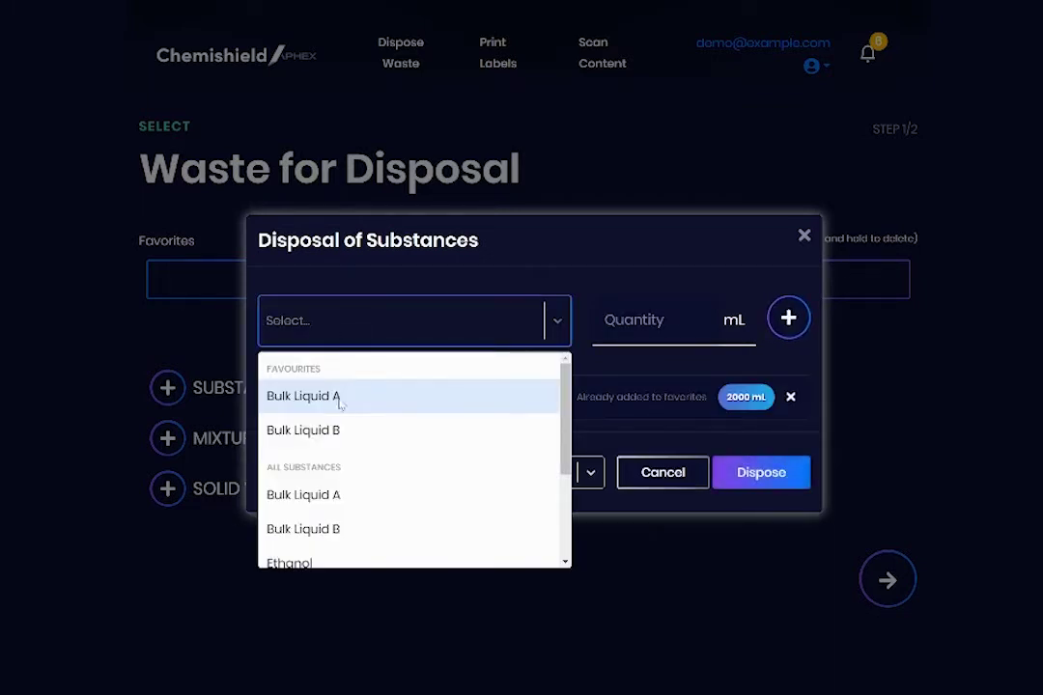
left_click(333, 429)
left_click(635, 325)
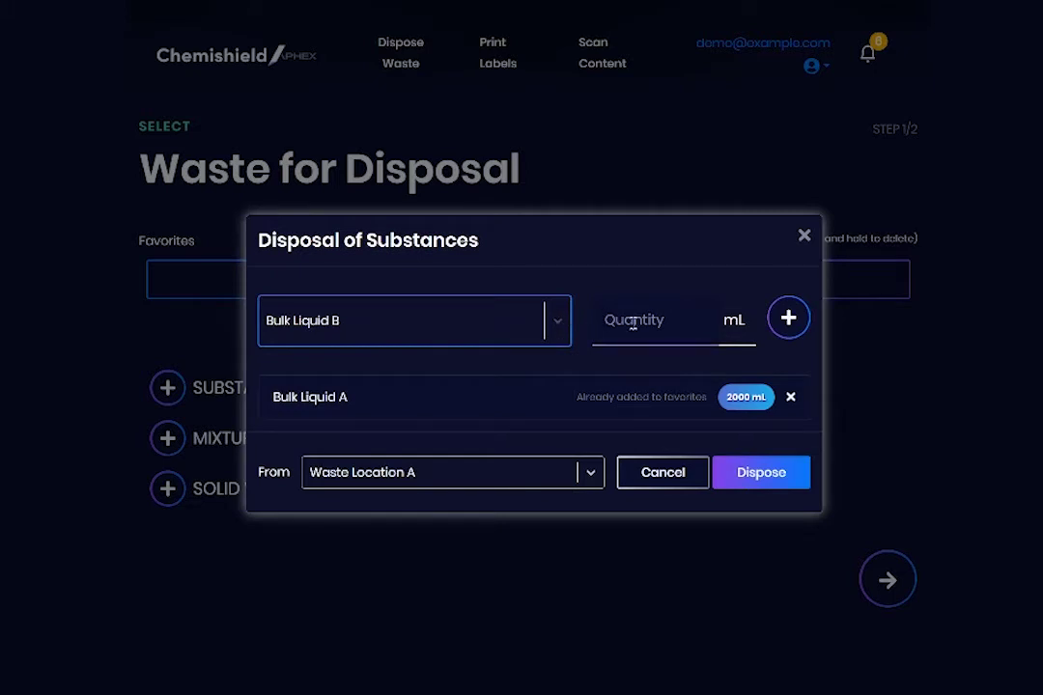
type("2000")
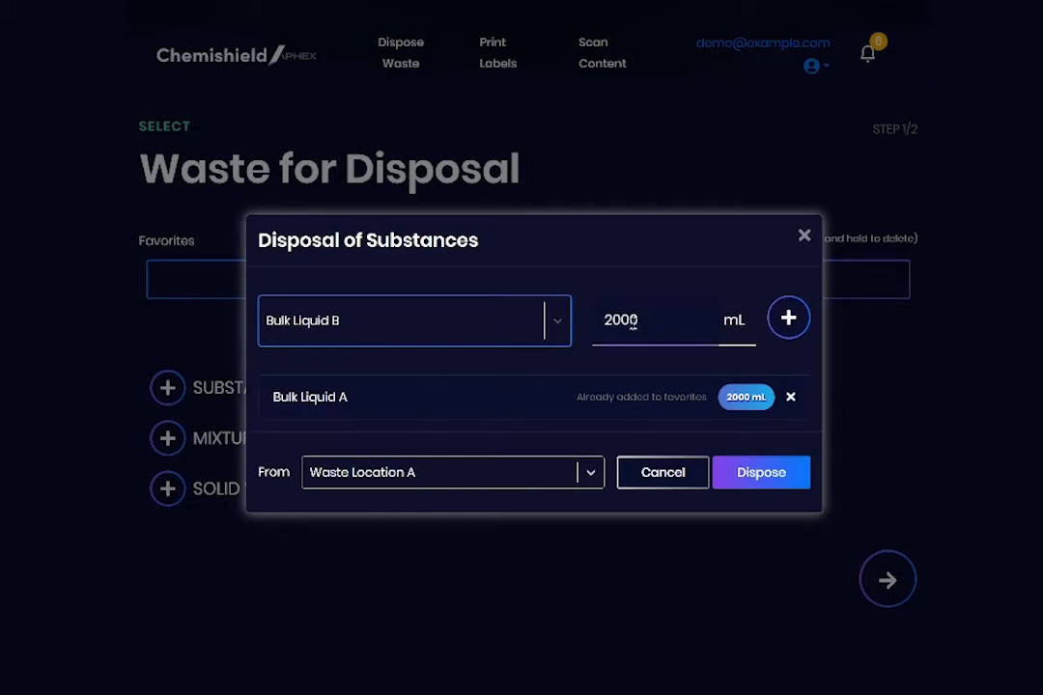
left_click(787, 318)
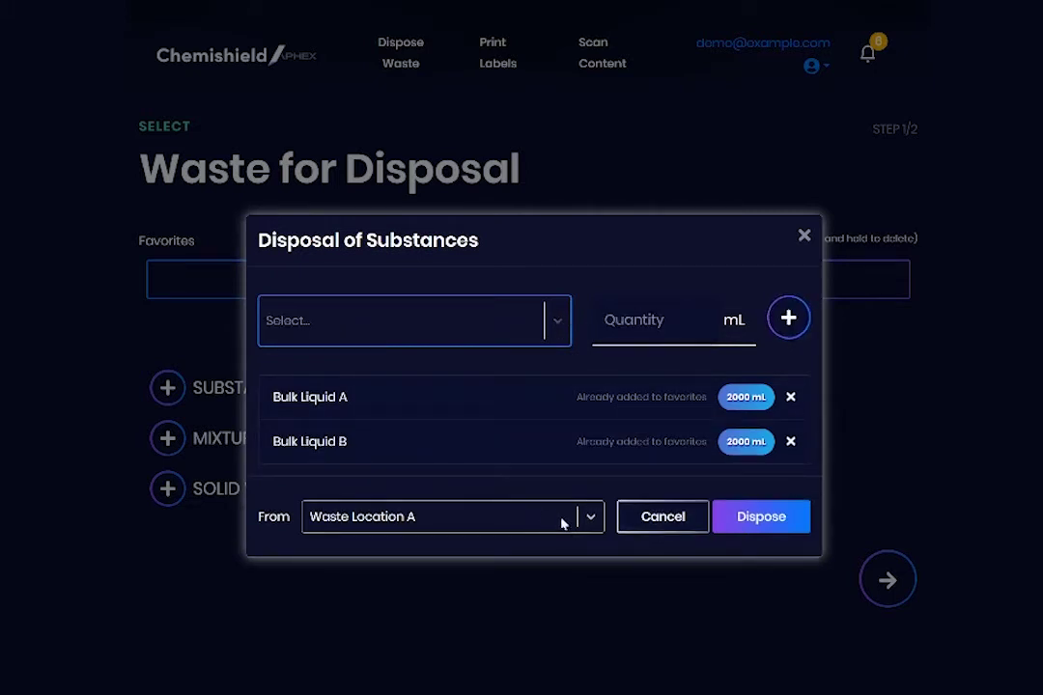
Step: Submit the Bulk Liquid A and Bulk Liquid B disposal from Waste Location A and review all assigned waste streams
left_click(782, 526)
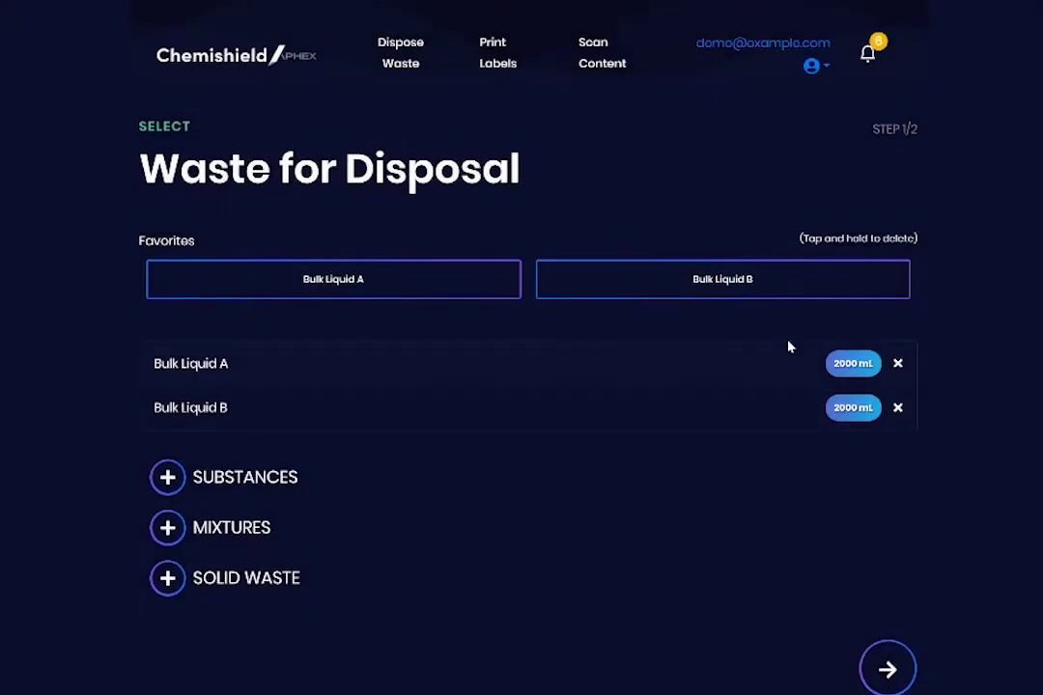
left_click(886, 669)
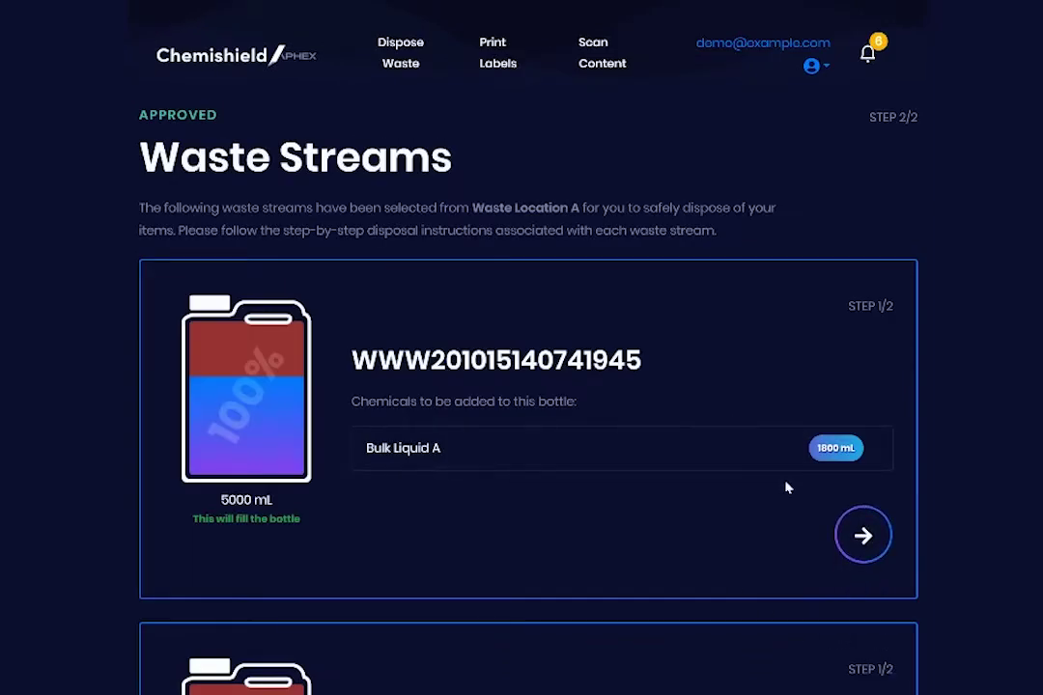
scroll(787, 486, "down", 1)
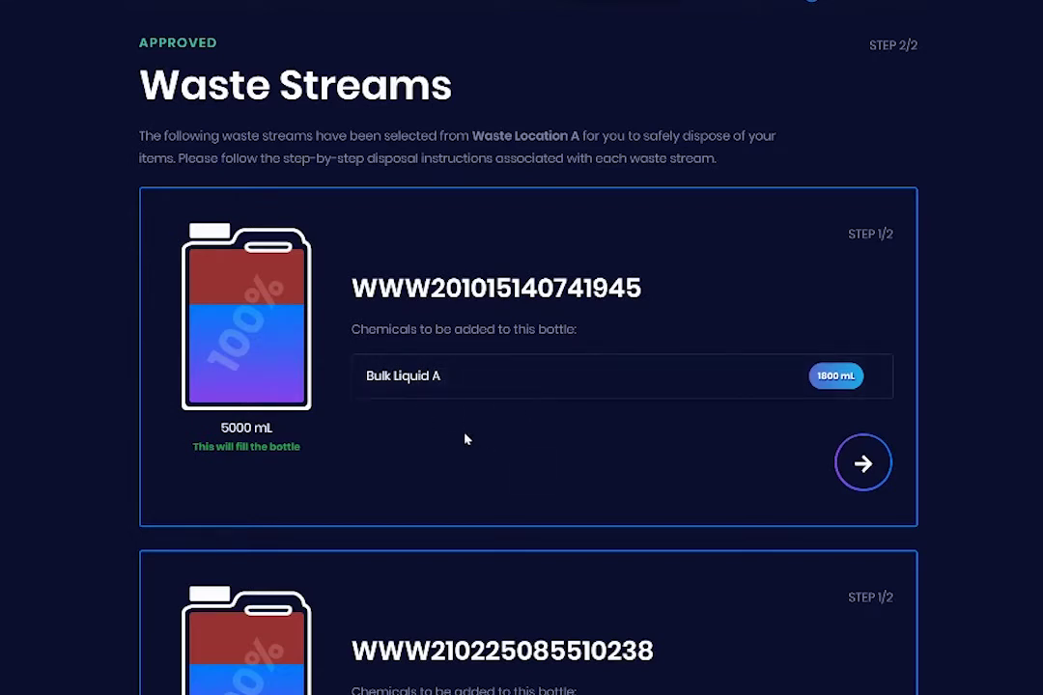
scroll(467, 438, "down", 2)
scroll(712, 484, "down", 1)
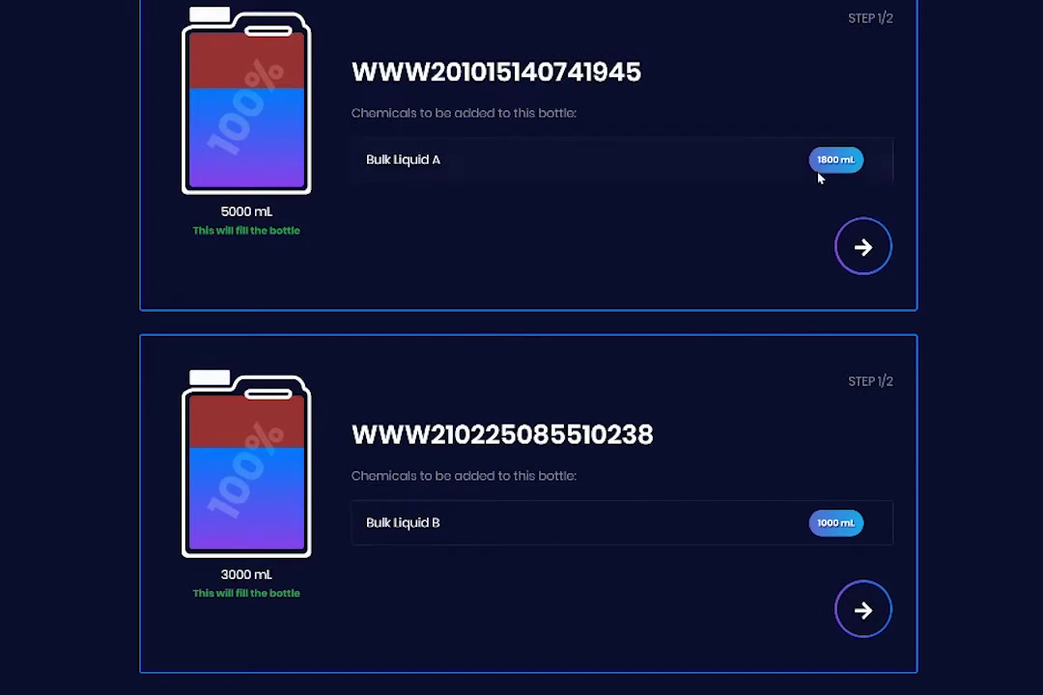
scroll(812, 193, "down", 2)
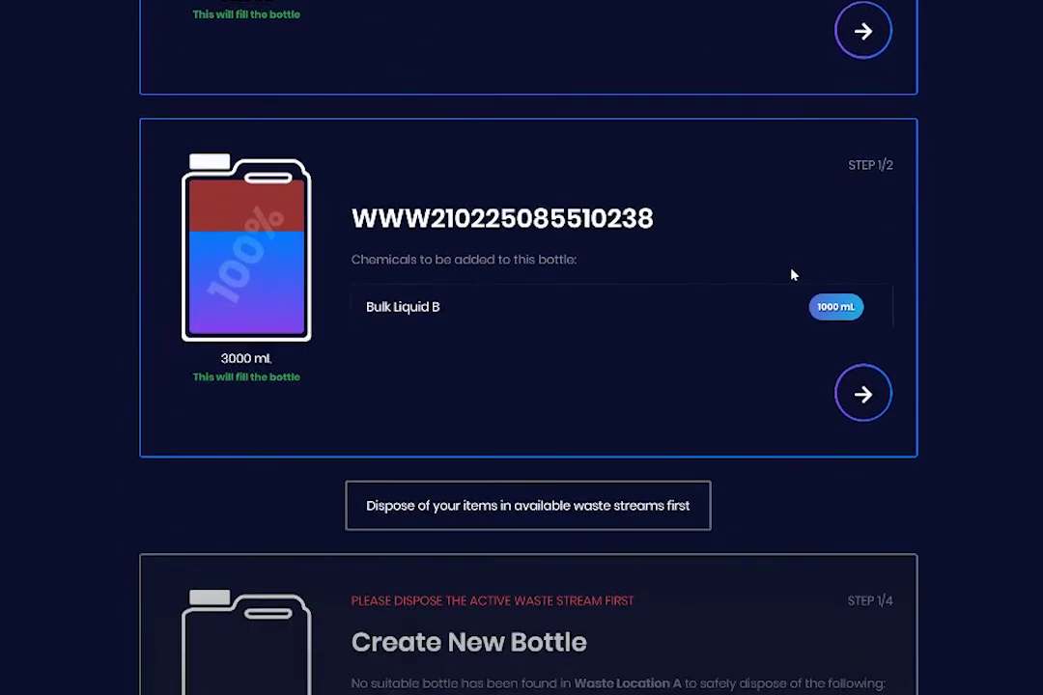
scroll(789, 282, "down", 2)
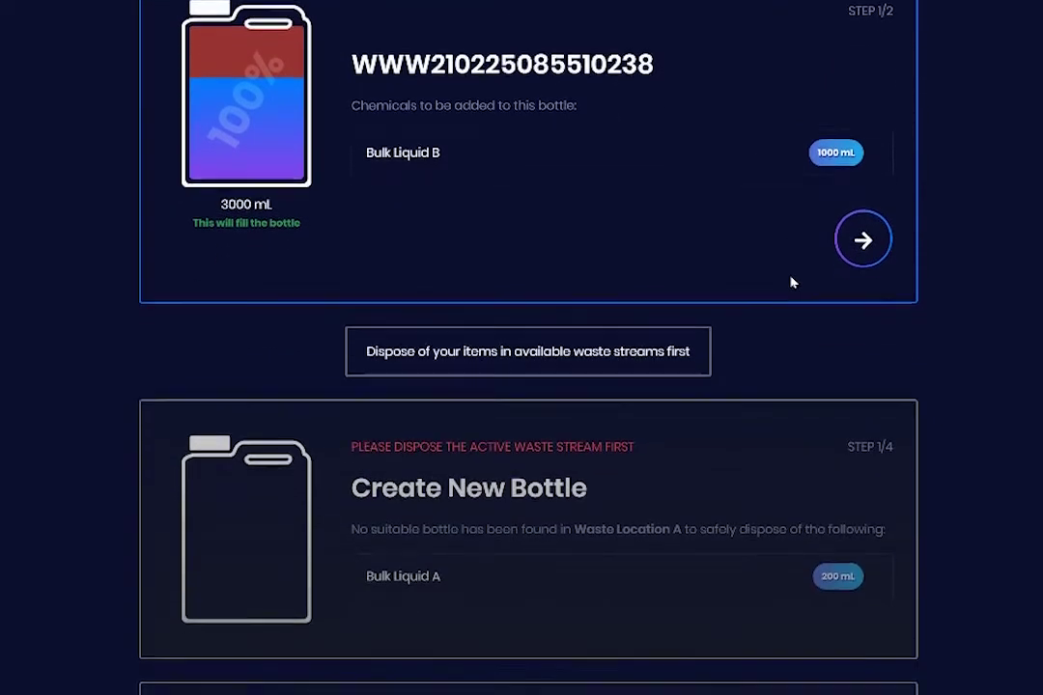
scroll(789, 284, "down", 2)
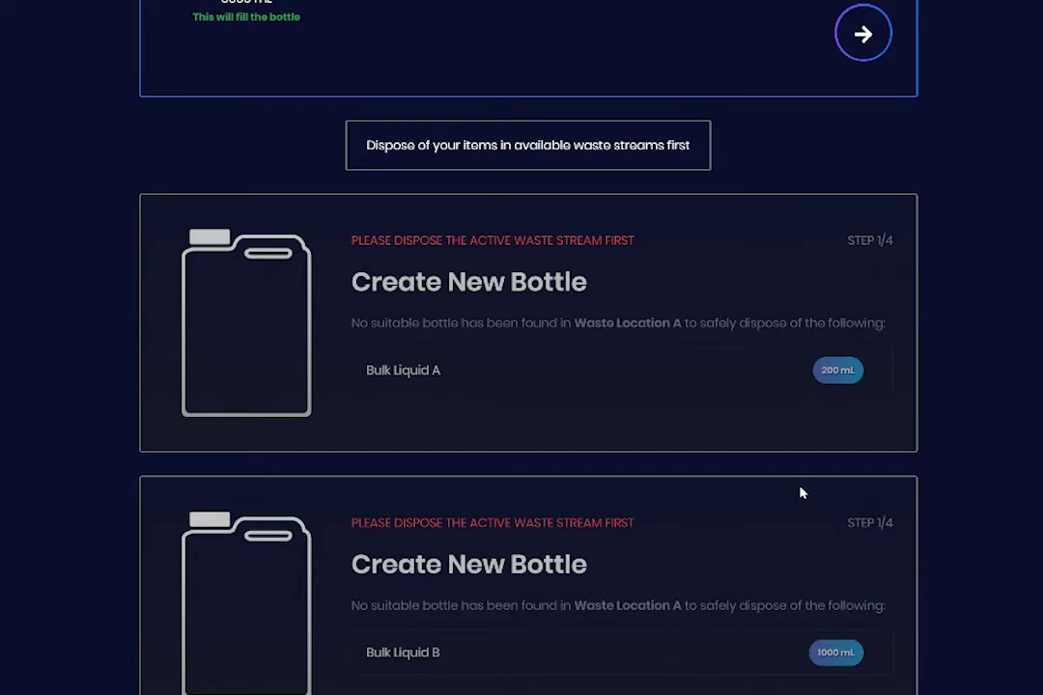
scroll(800, 493, "up", 8)
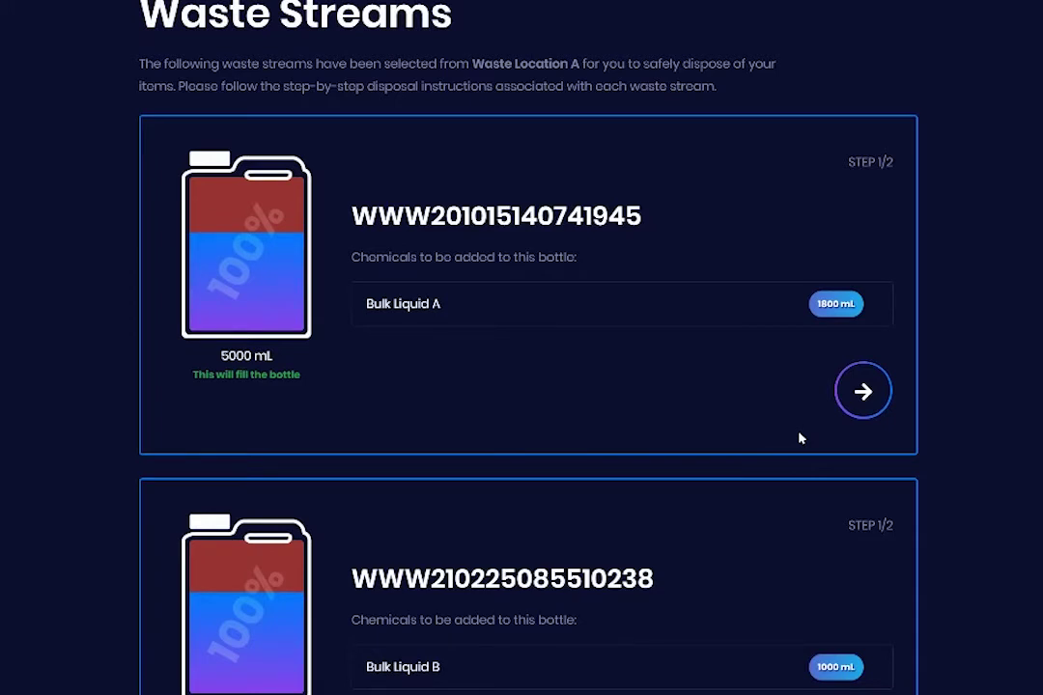
Step: Complete the checked-off 1800 mL Bulk Liquid A disposal into the 5000 mL bottle and review its label, closing the preview
left_click(860, 391)
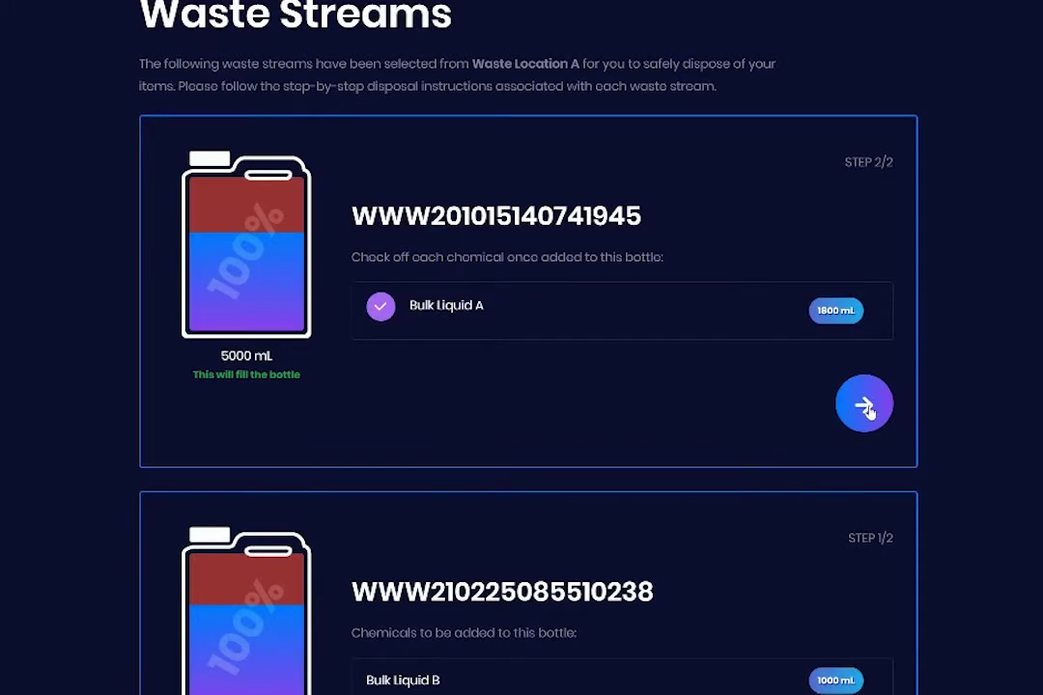
left_click(860, 403)
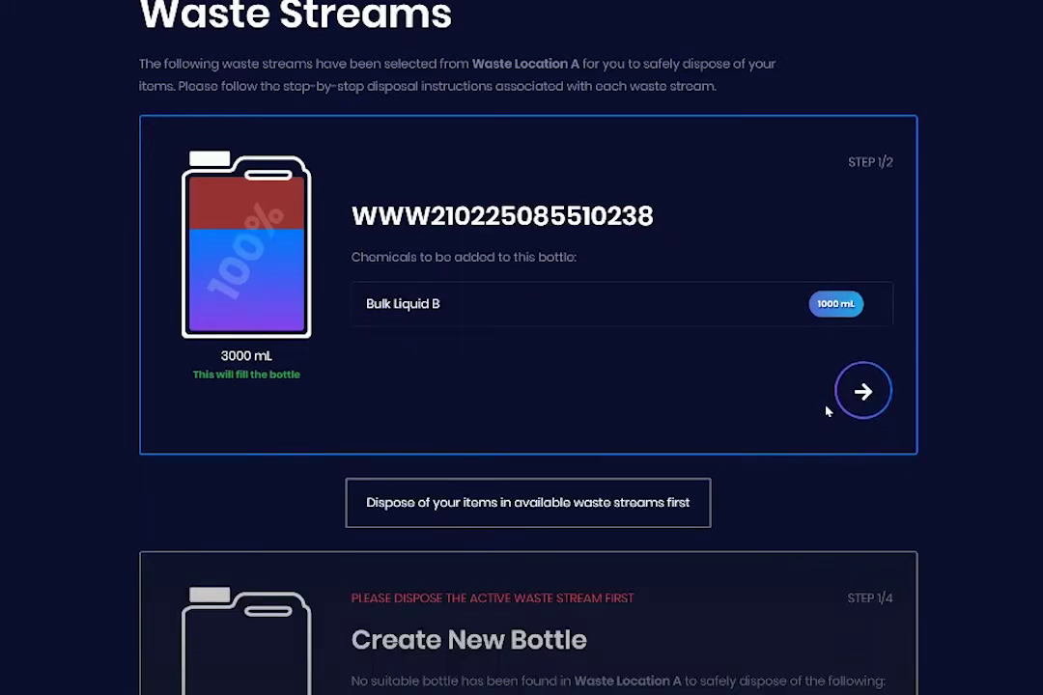
scroll(834, 429, "down", 5)
scroll(836, 442, "down", 3)
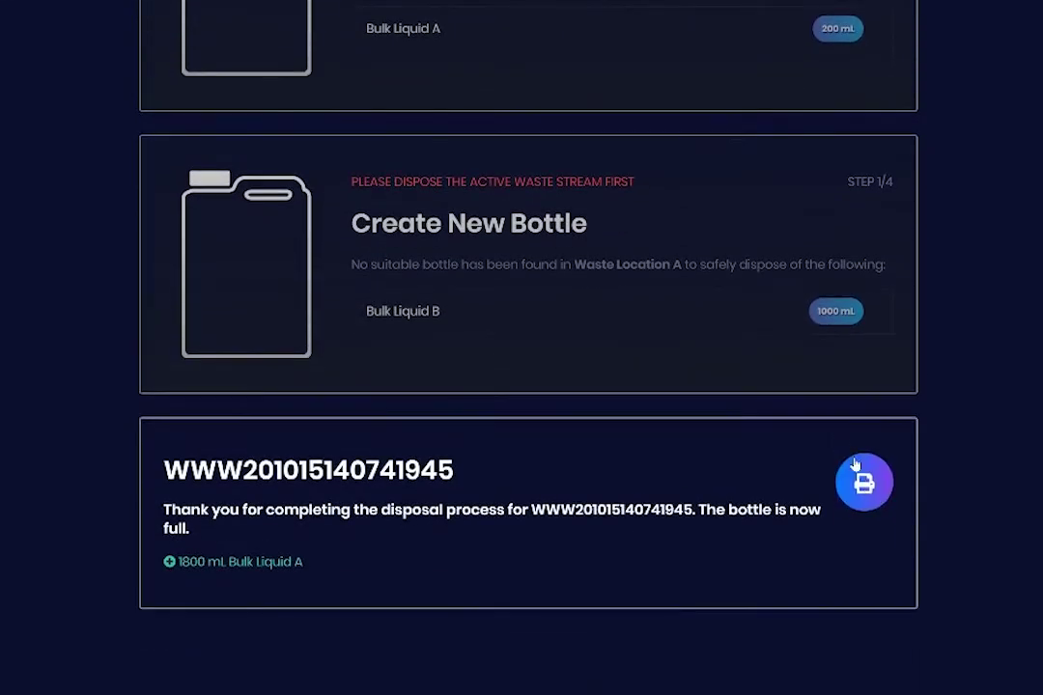
left_click(865, 486)
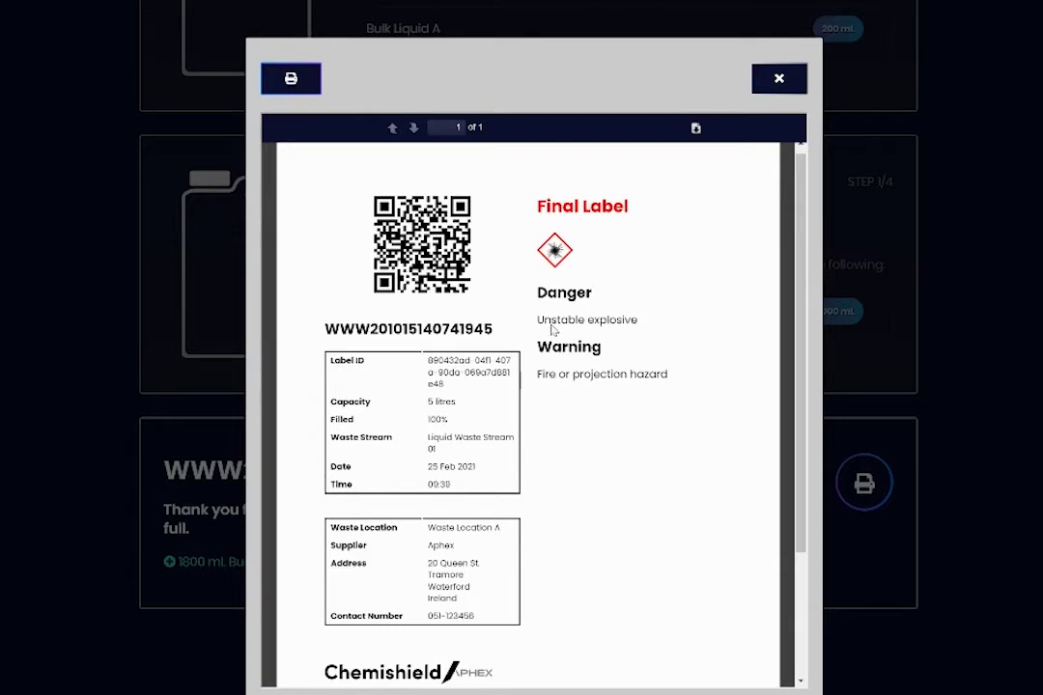
scroll(560, 357, "down", 3)
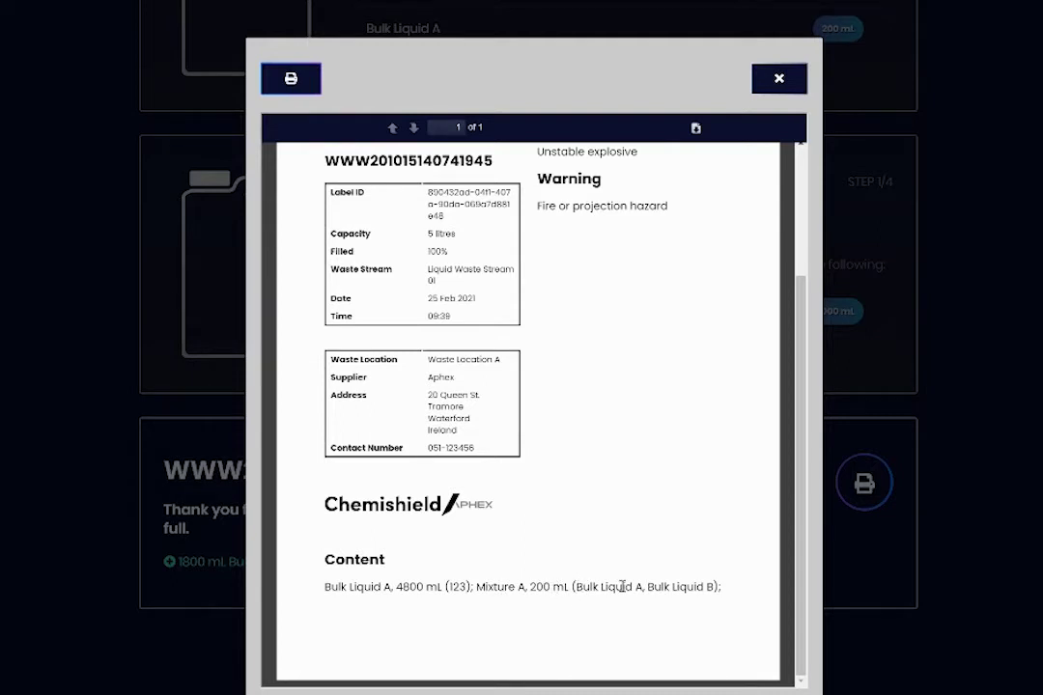
scroll(622, 586, "up", 3)
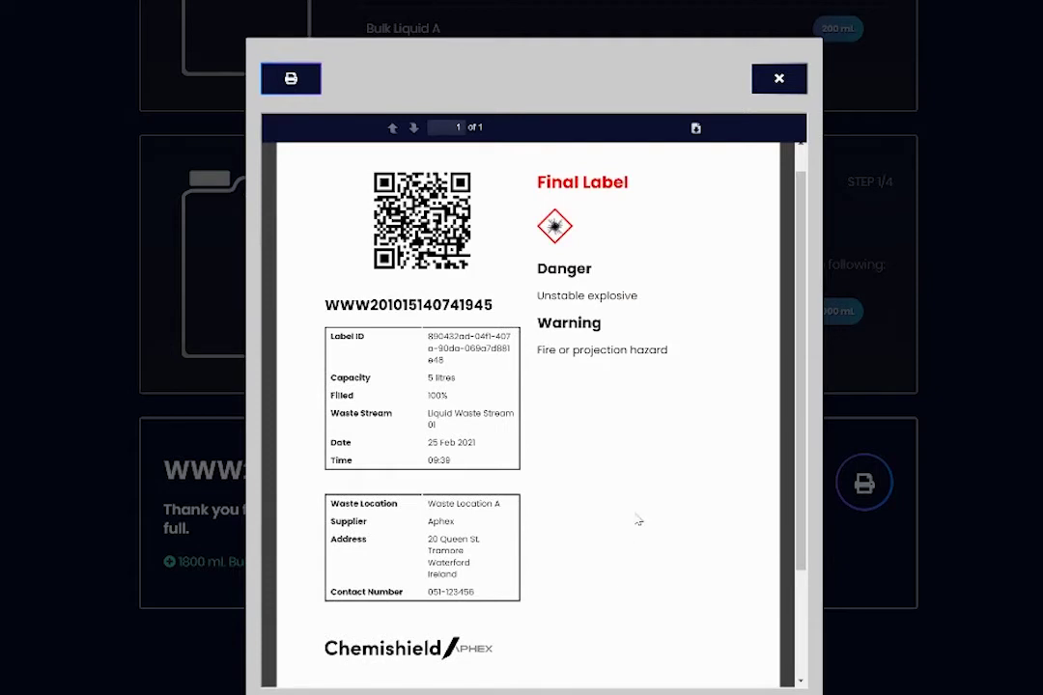
scroll(638, 520, "down", 2)
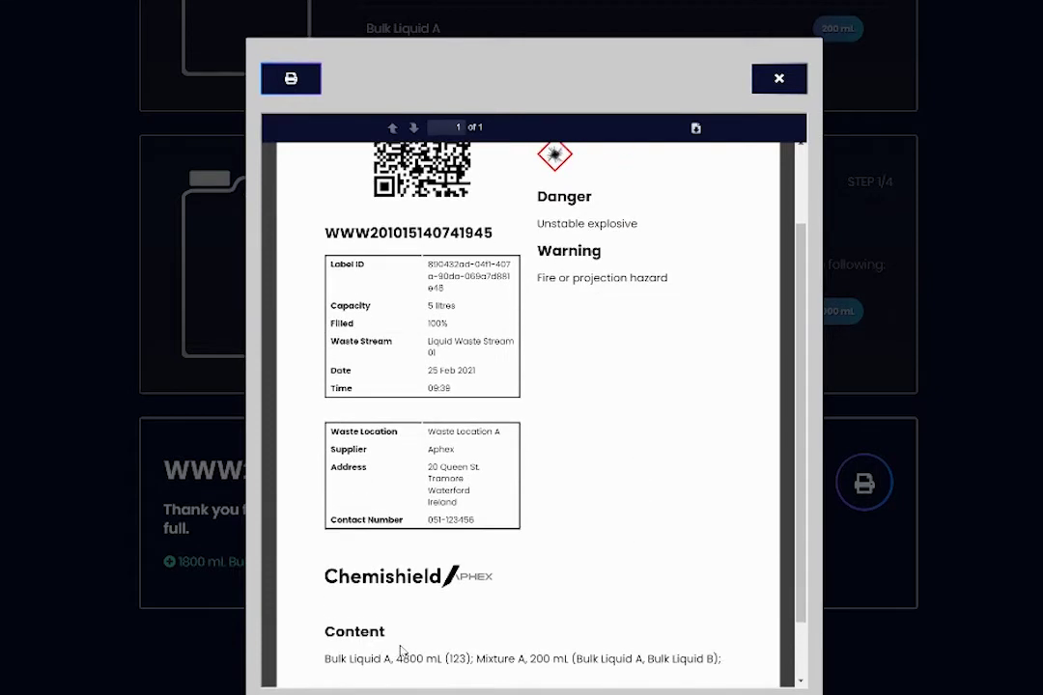
scroll(575, 614, "up", 1)
scroll(575, 614, "up", 2)
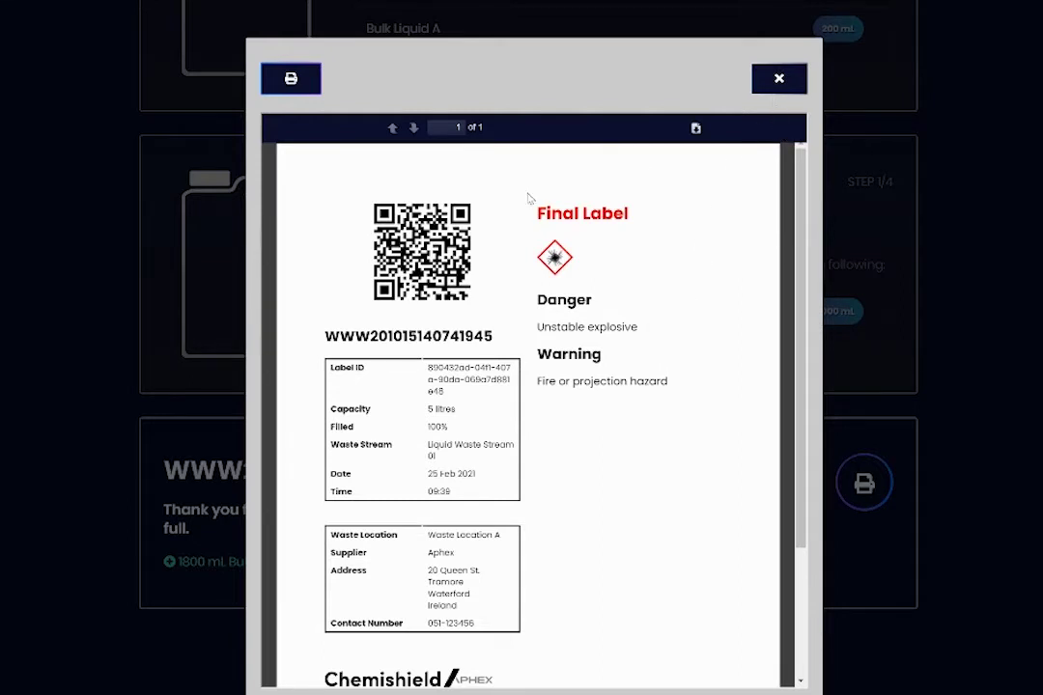
left_click(795, 86)
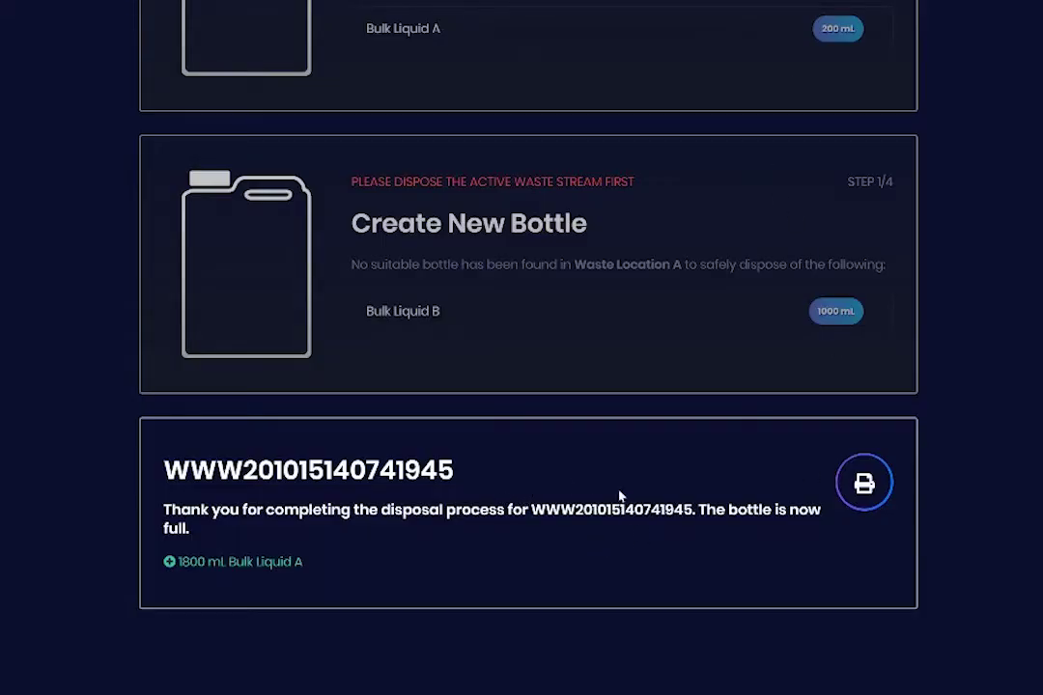
Step: Complete the checked-off 1000 mL Bulk Liquid B disposal into the 3000 mL bottle and review its label, closing the preview
scroll(618, 432, "up", 1)
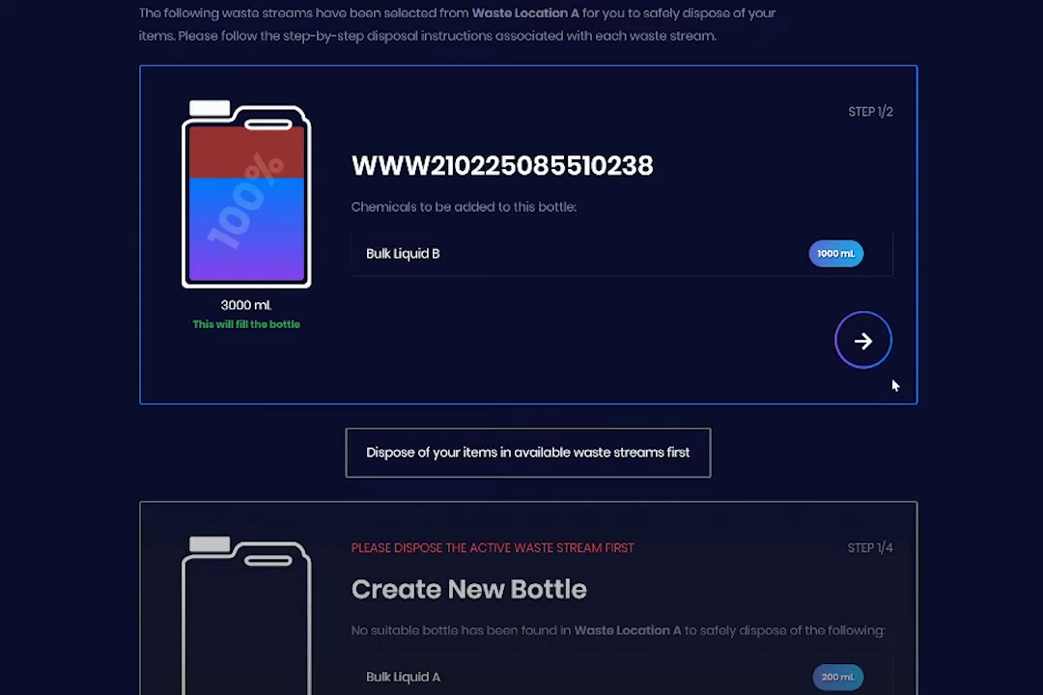
left_click(861, 344)
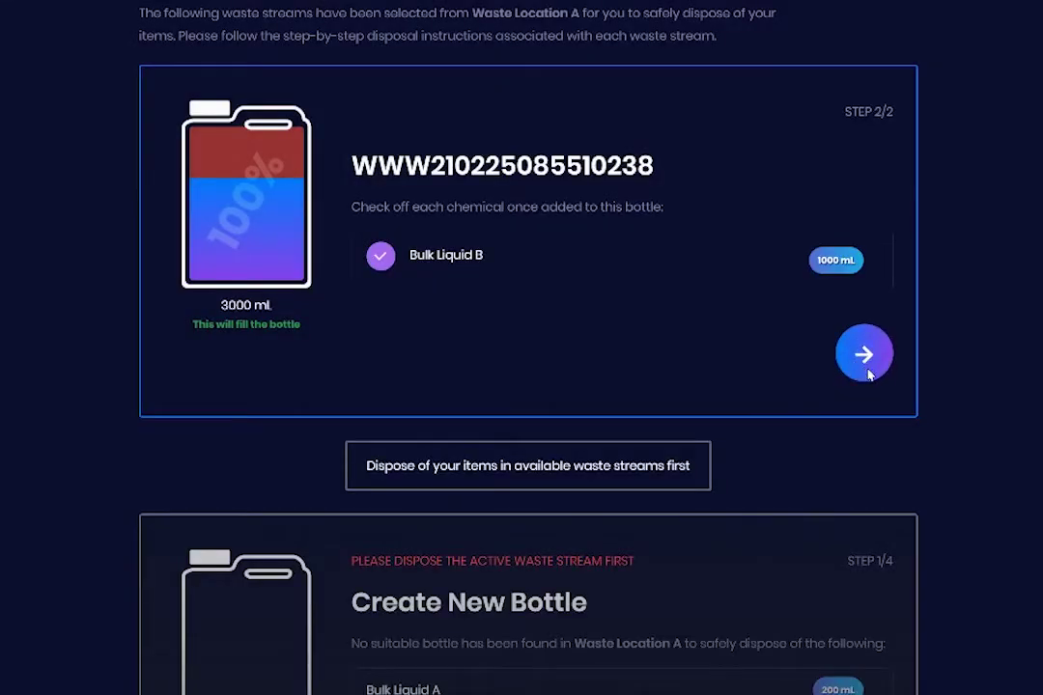
left_click(864, 355)
scroll(869, 376, "down", 5)
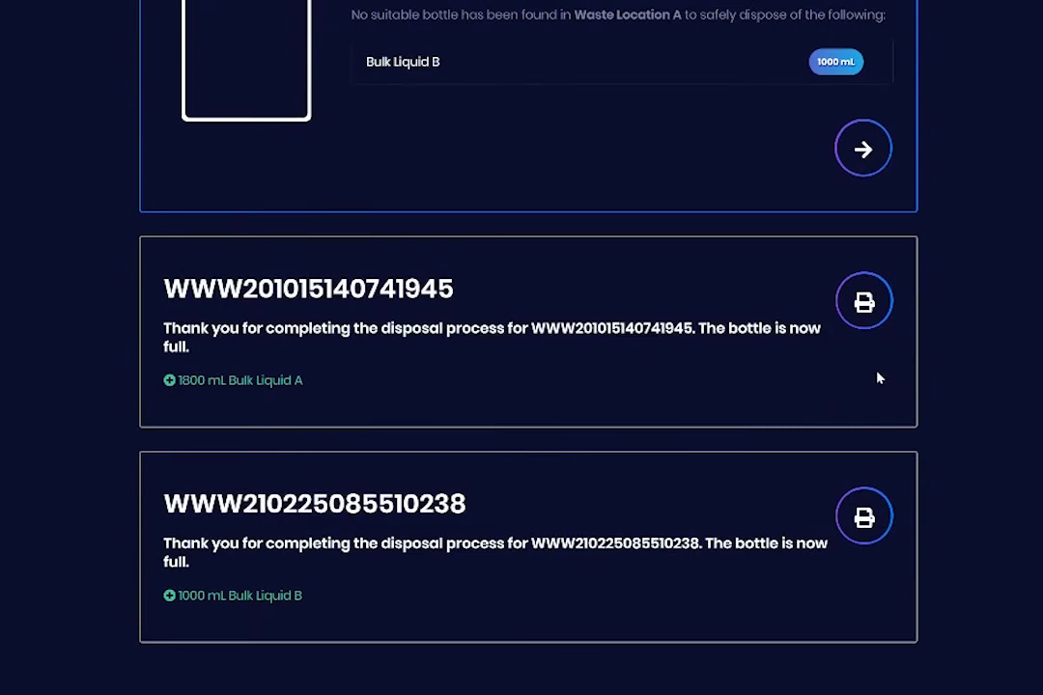
left_click(865, 521)
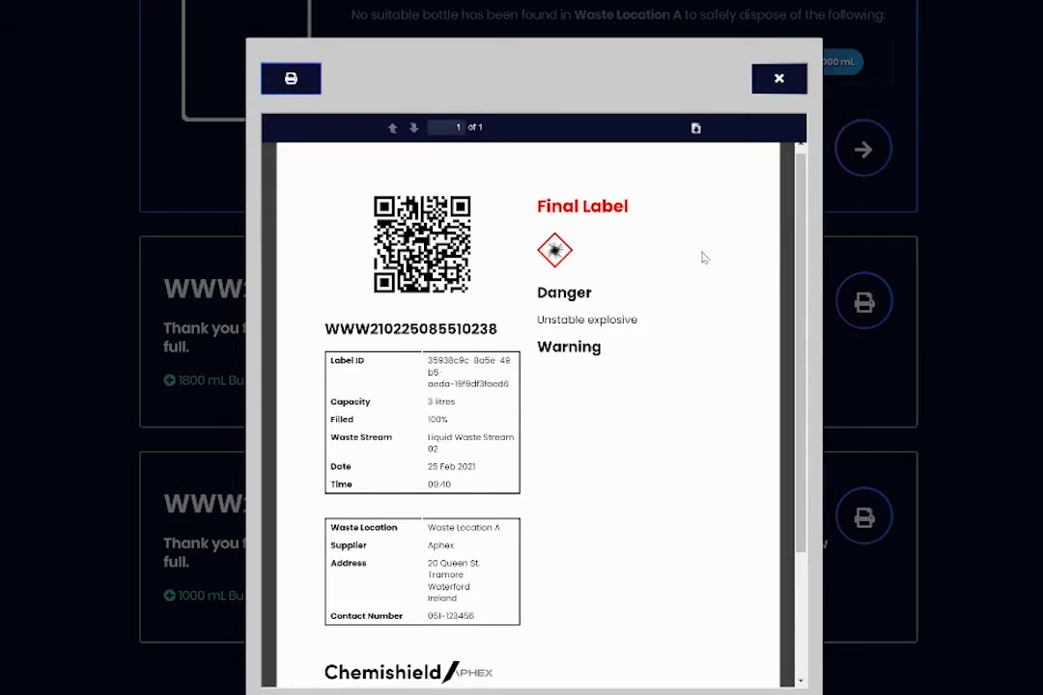
scroll(602, 289, "down", 2)
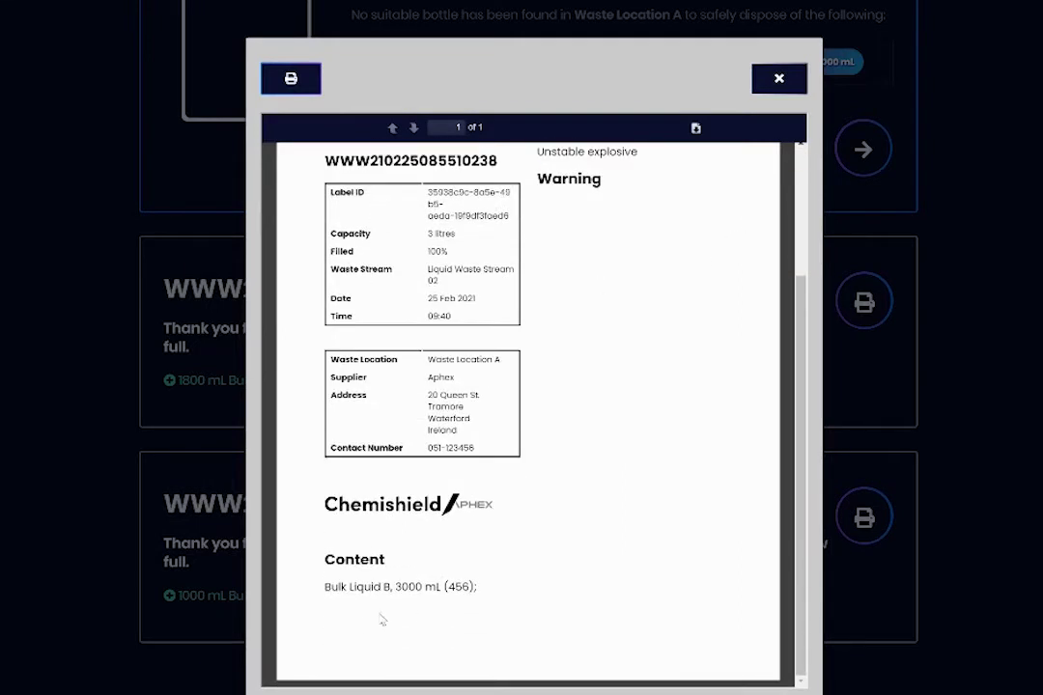
scroll(517, 584, "up", 1)
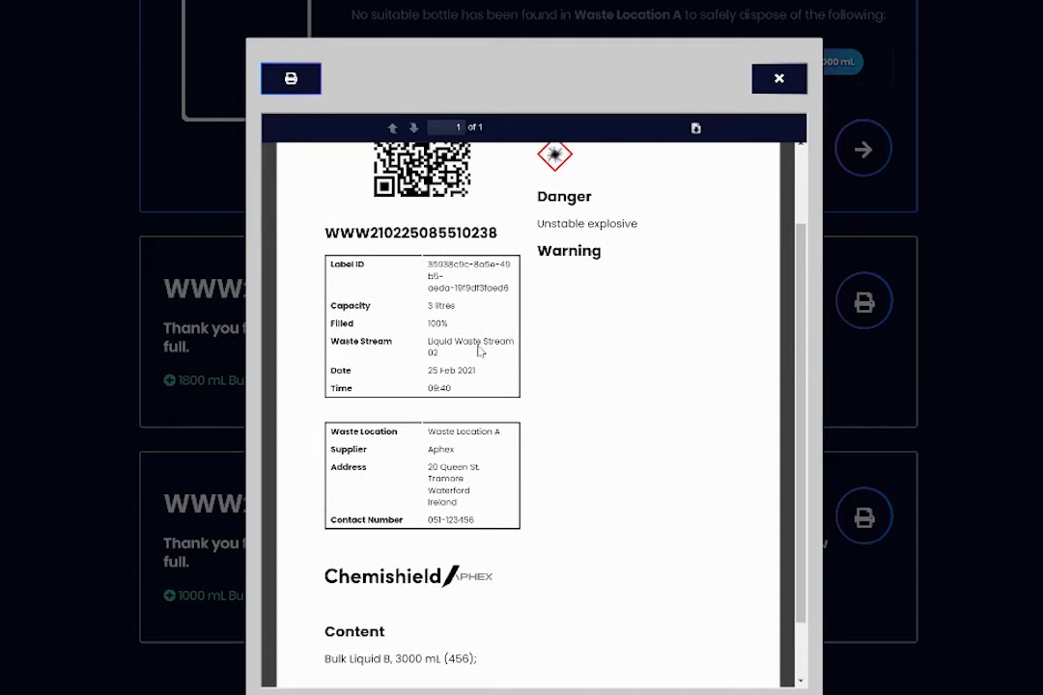
scroll(476, 372, "up", 1)
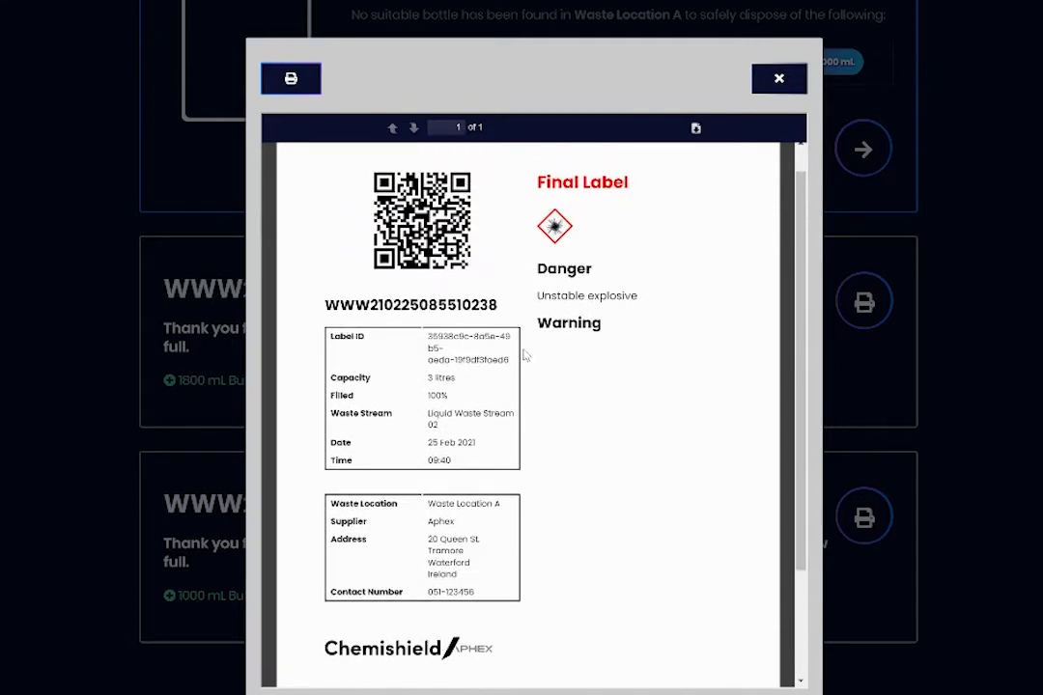
left_click(778, 79)
Step: Create a new bottle with a capacity of 2000 mL for the remaining 200 mL of Bulk Liquid A
scroll(647, 241, "up", 5)
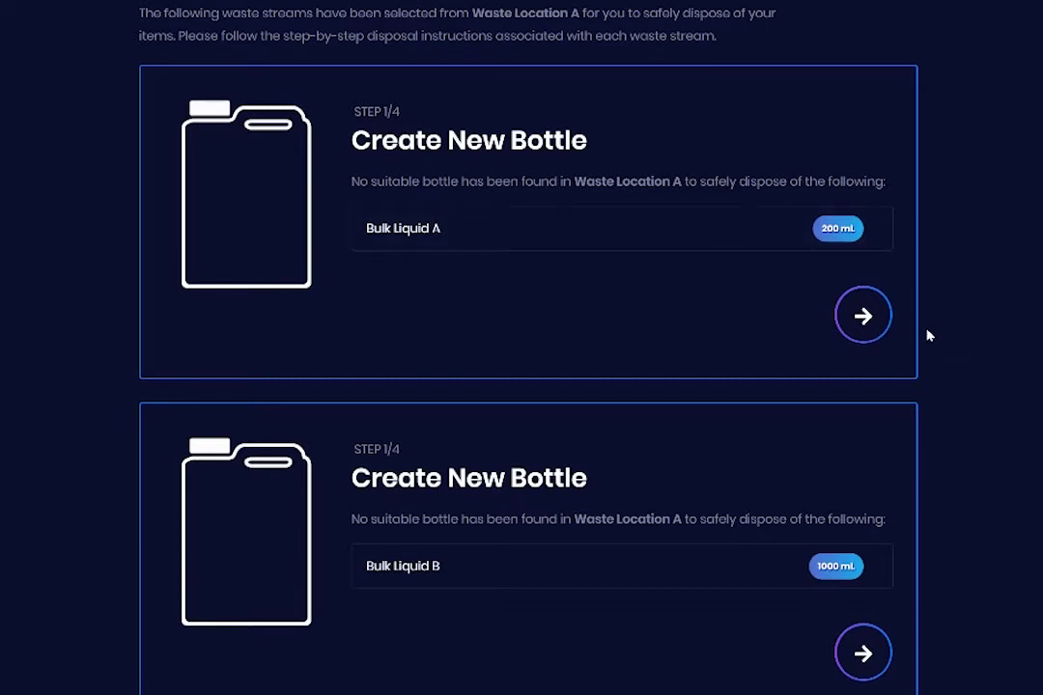
left_click(862, 316)
left_click(640, 234)
type("20")
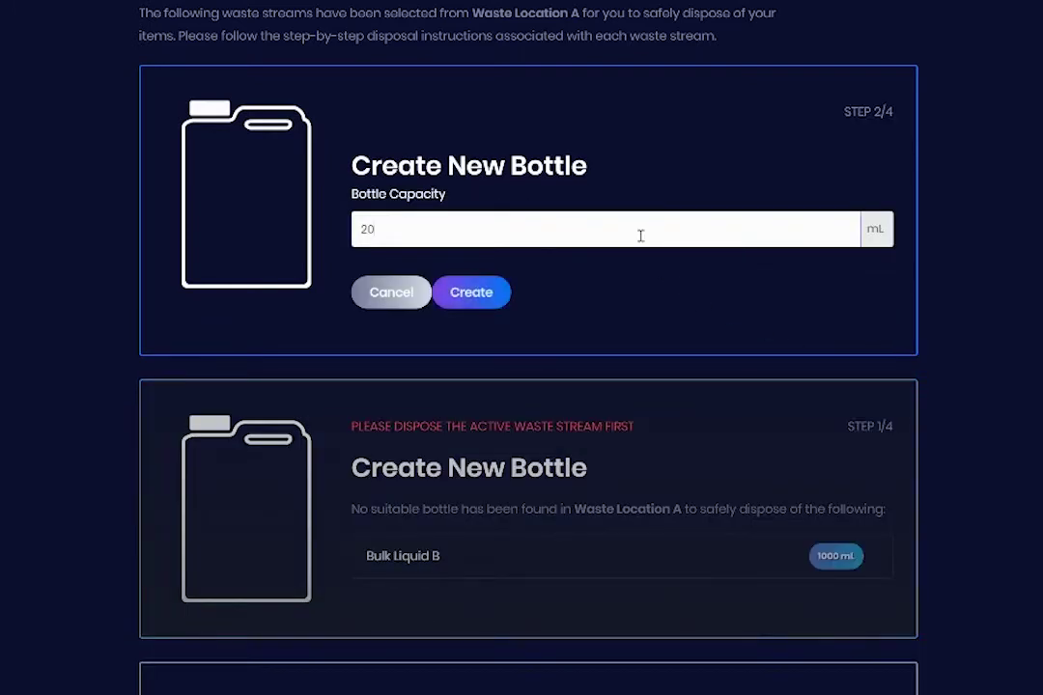
type("00")
left_click(478, 295)
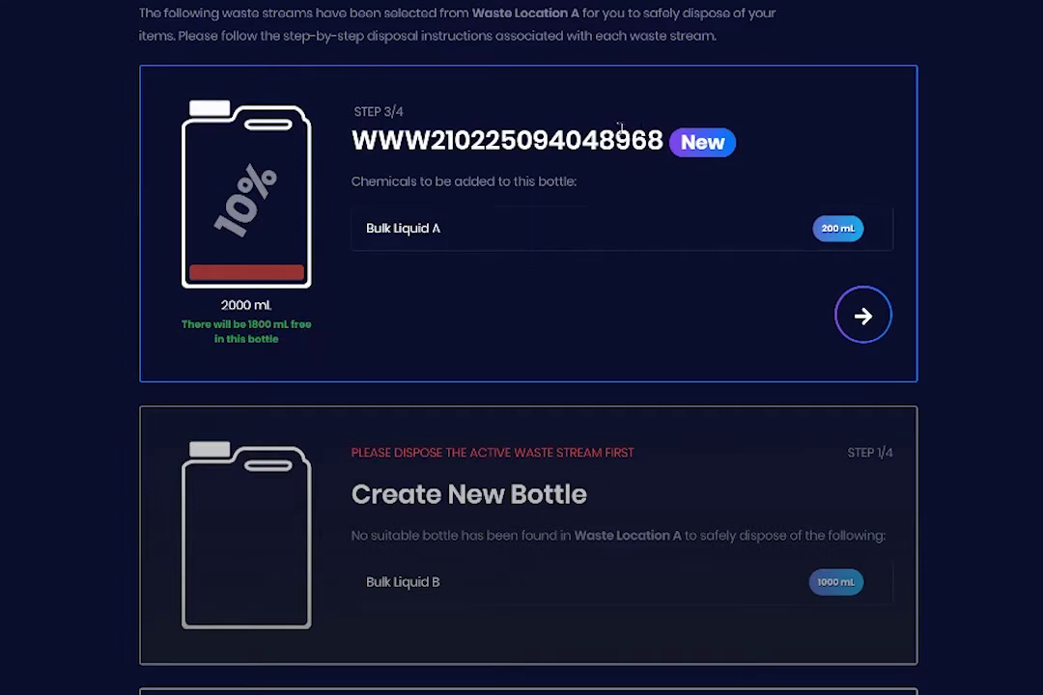
Step: Check off the 200 mL of Bulk Liquid A for the new 2000 mL bottle and complete its disposal
left_click_drag(619, 135, 666, 138)
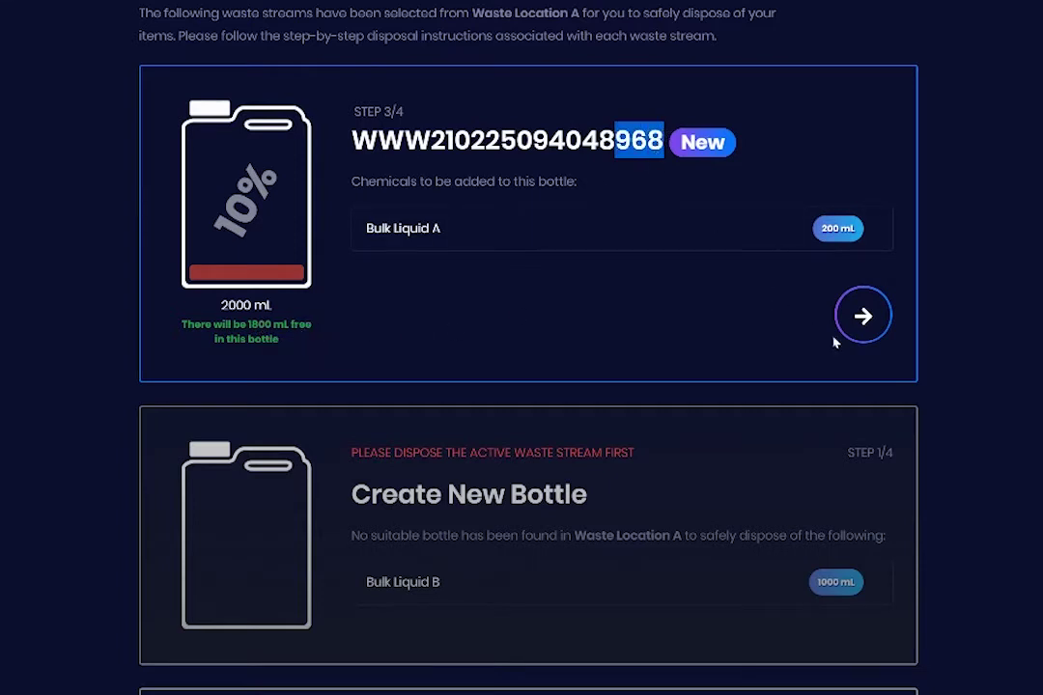
left_click(862, 314)
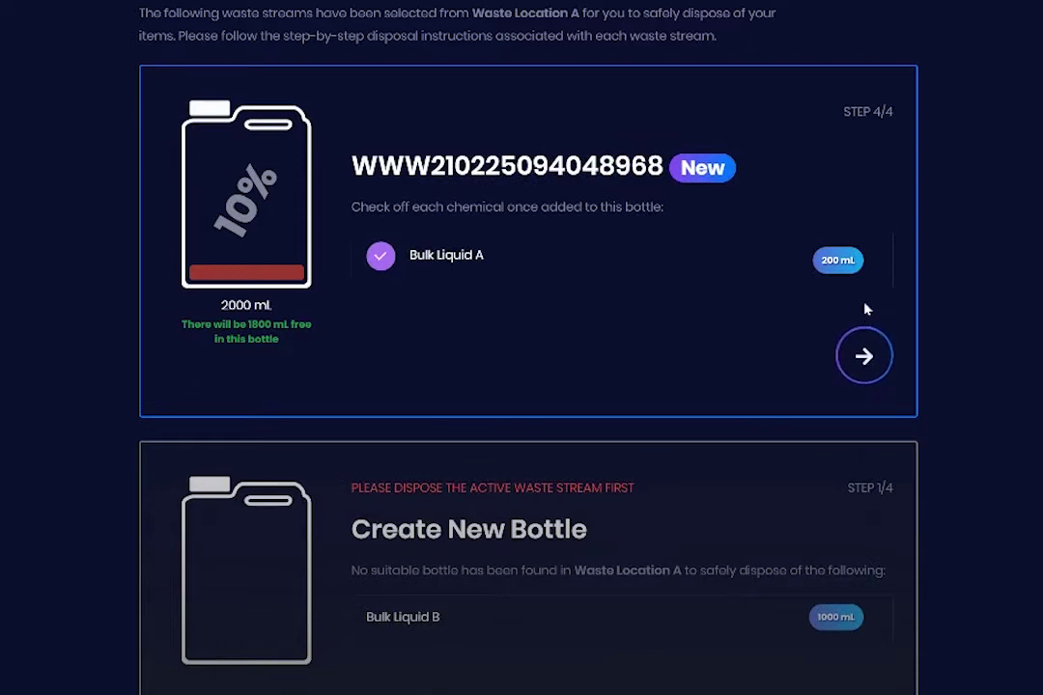
left_click(873, 354)
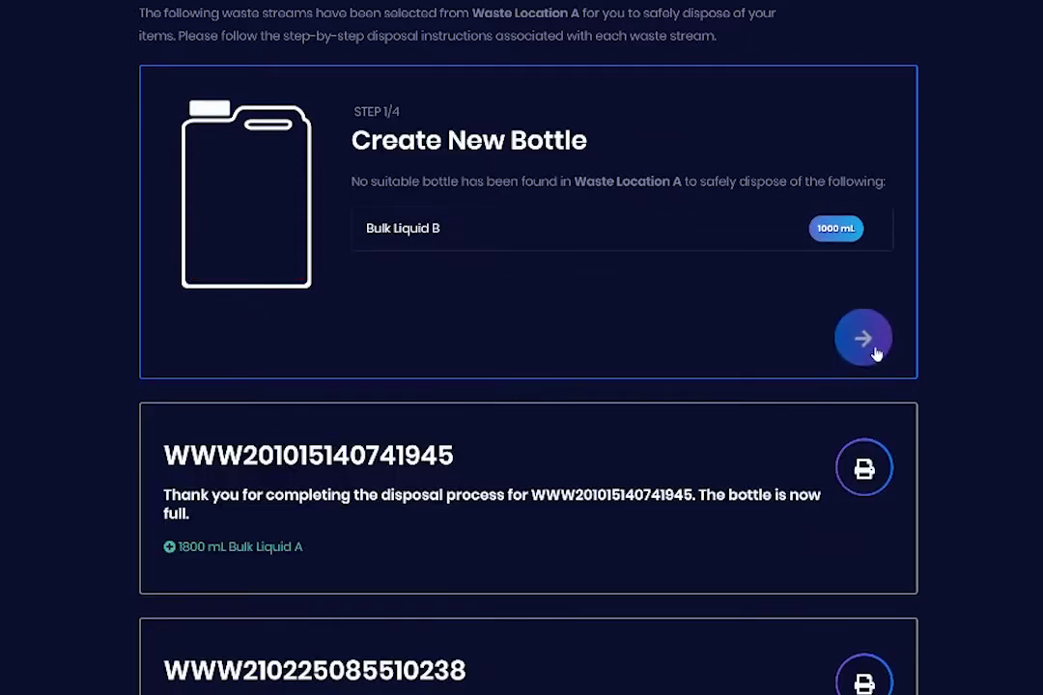
Step: Preview the label of the new Bulk Liquid A bottle, close it and return to the remaining waste stream
scroll(607, 342, "down", 4)
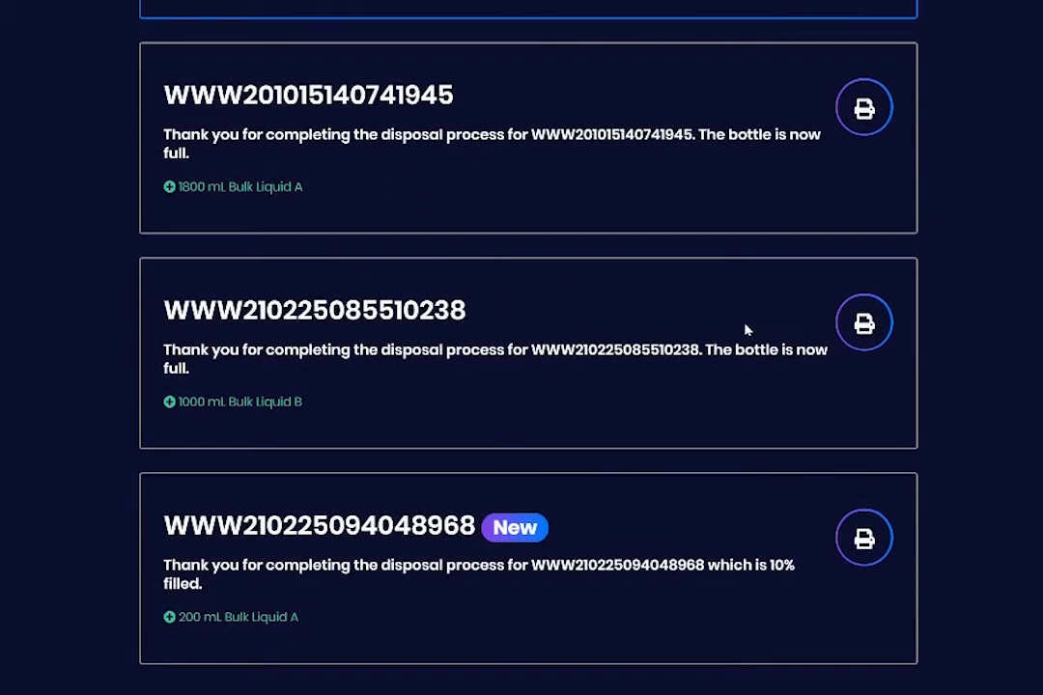
left_click(863, 537)
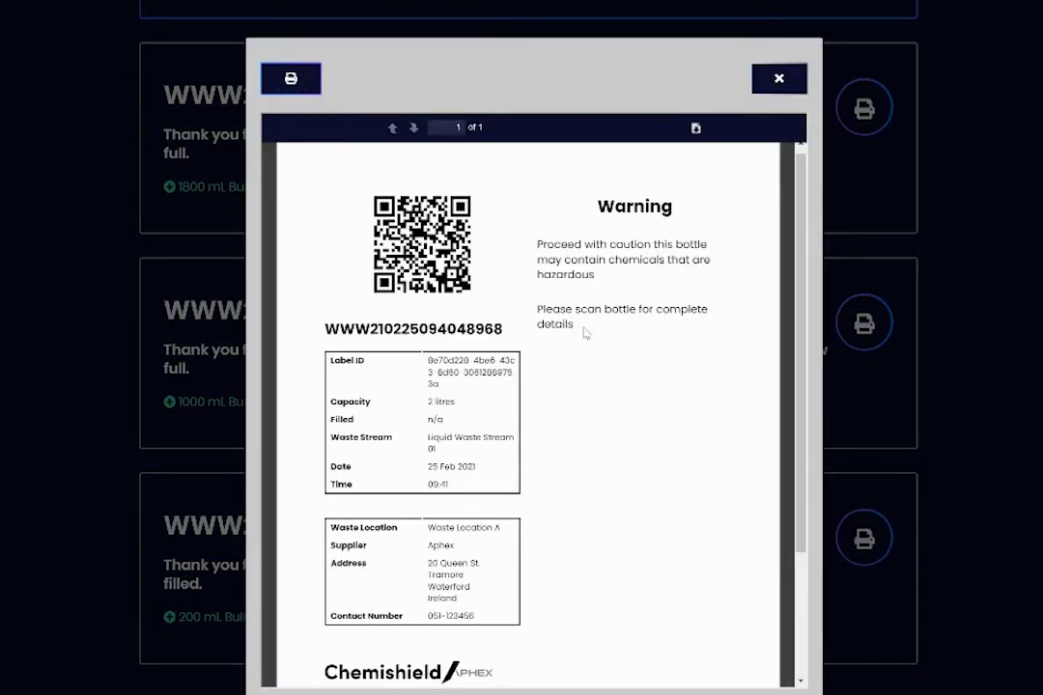
left_click_drag(476, 329, 579, 638)
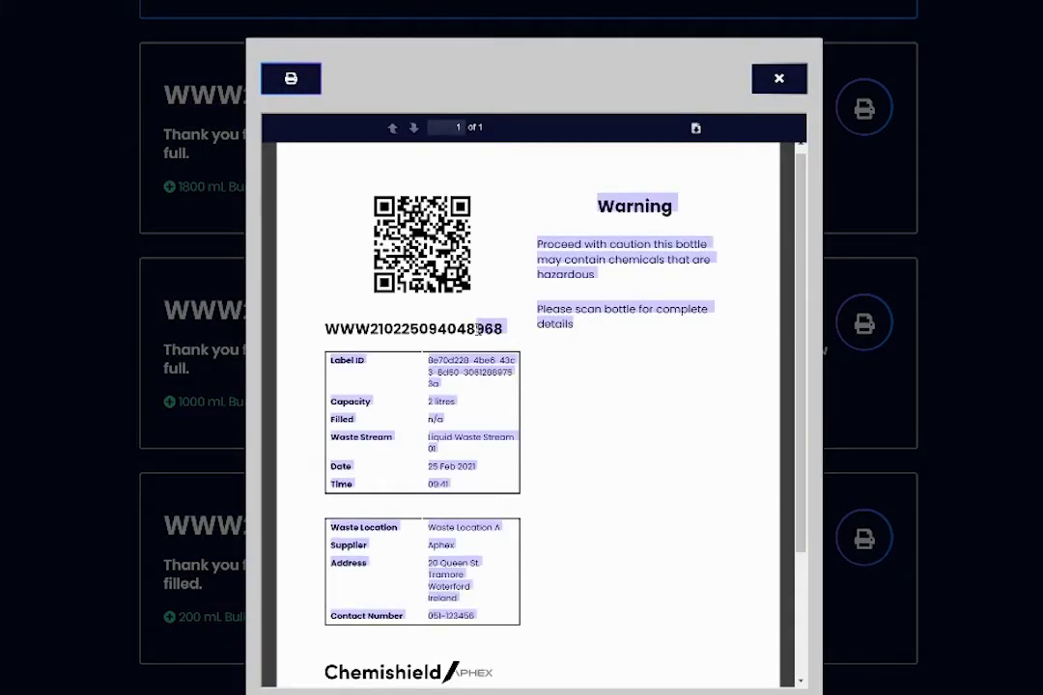
left_click(517, 334)
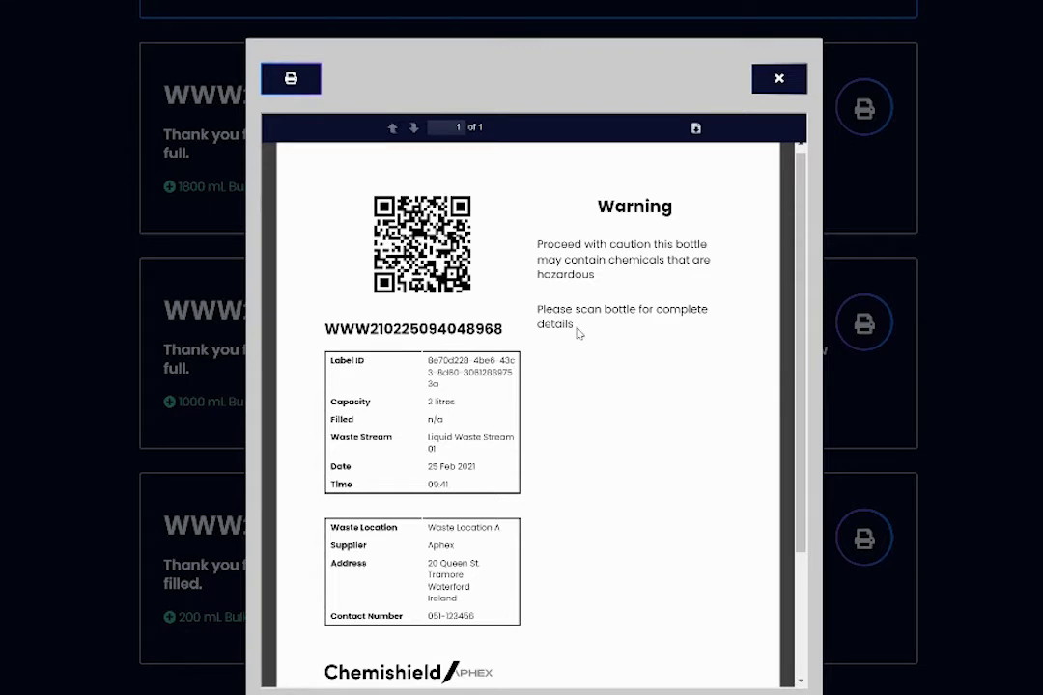
left_click(778, 83)
scroll(657, 289, "up", 5)
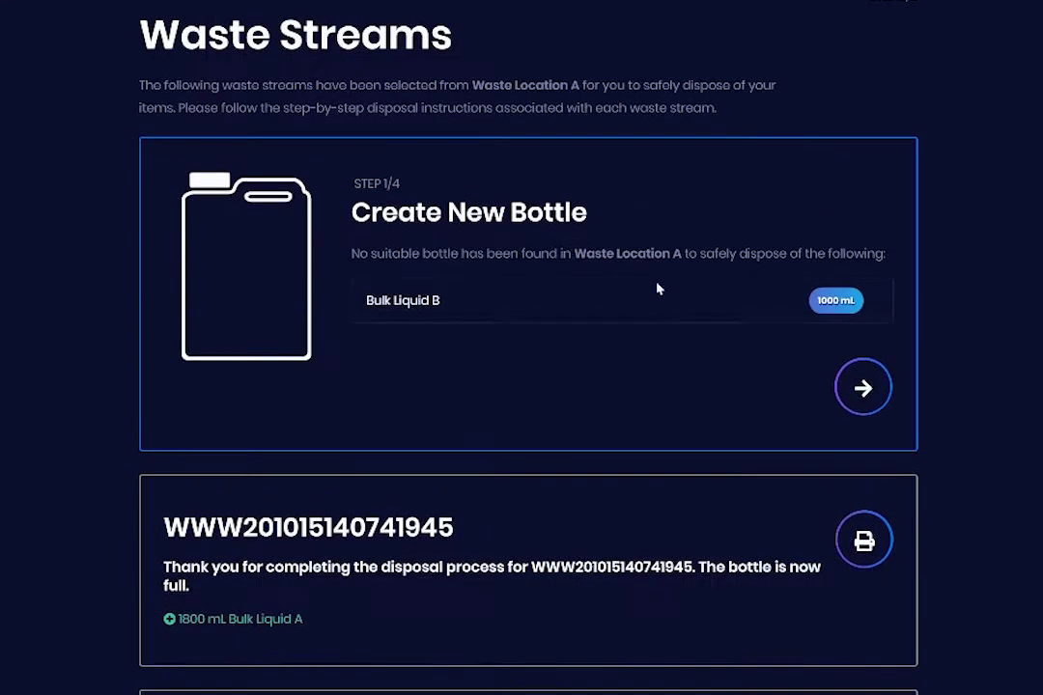
Step: Create a new 2000 mL bottle for the remaining 1000 mL of Bulk Liquid B, check off the chemical and complete its disposal
left_click(859, 381)
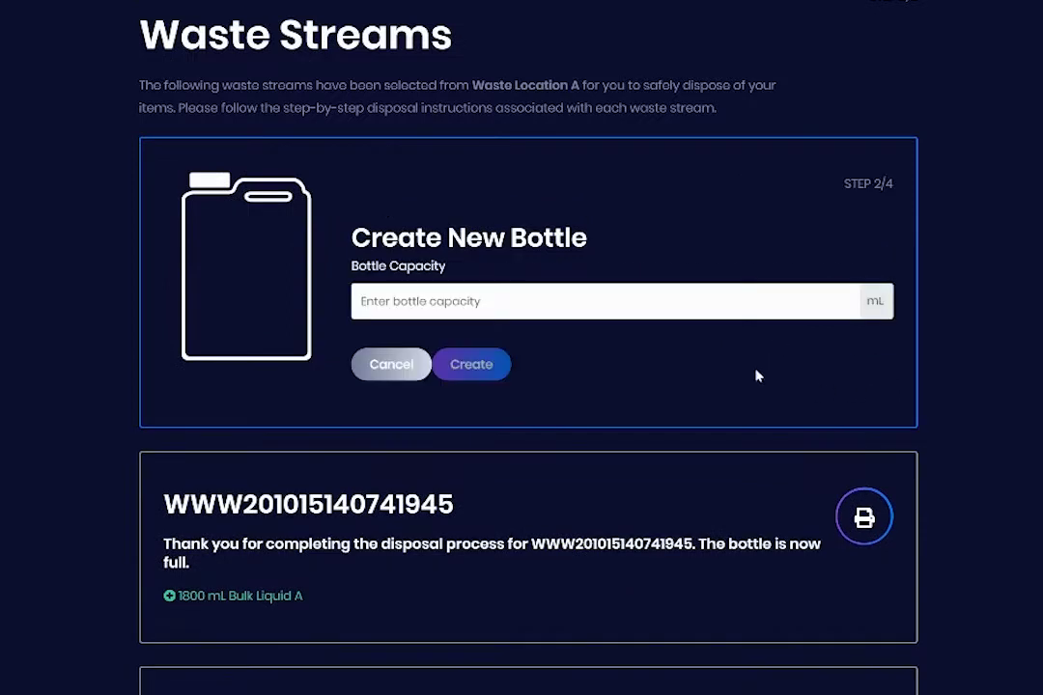
left_click(544, 301)
type("2000")
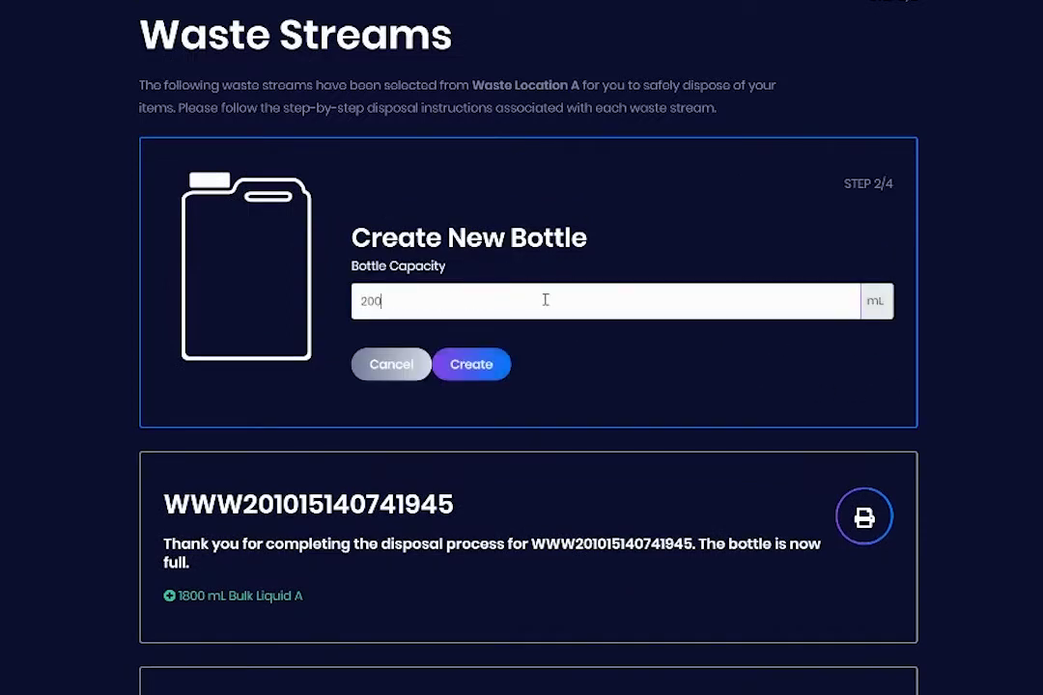
left_click(494, 365)
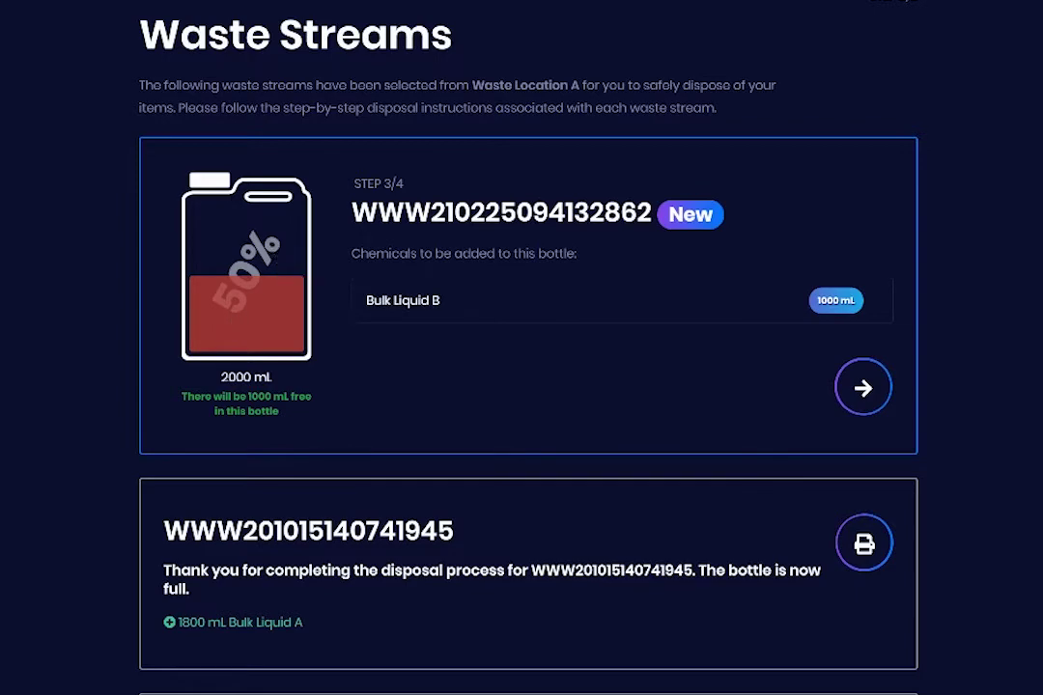
left_click(864, 389)
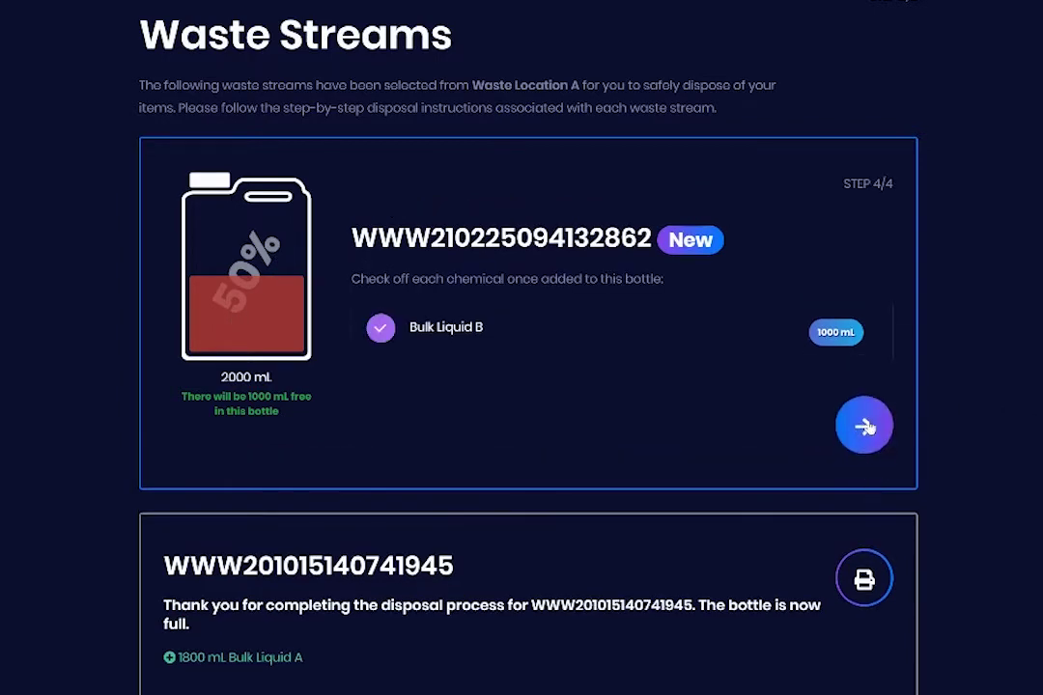
left_click(864, 429)
Step: Preview the label of the new Bulk Liquid B bottle, close it and return to the waste selection home page
scroll(879, 411, "down", 2)
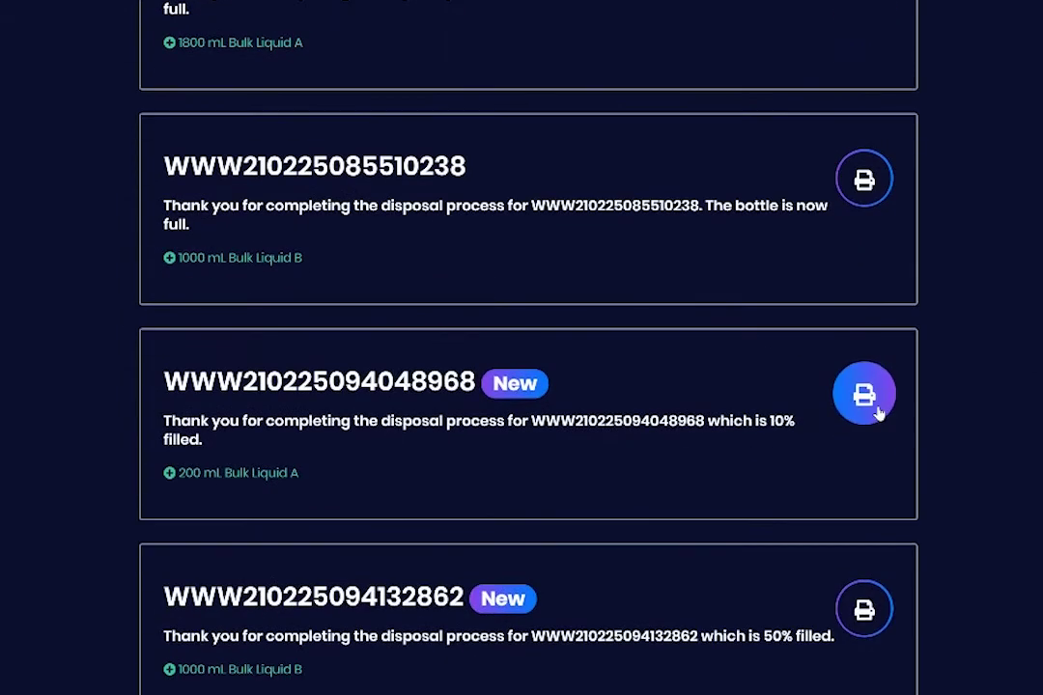
scroll(879, 412, "down", 2)
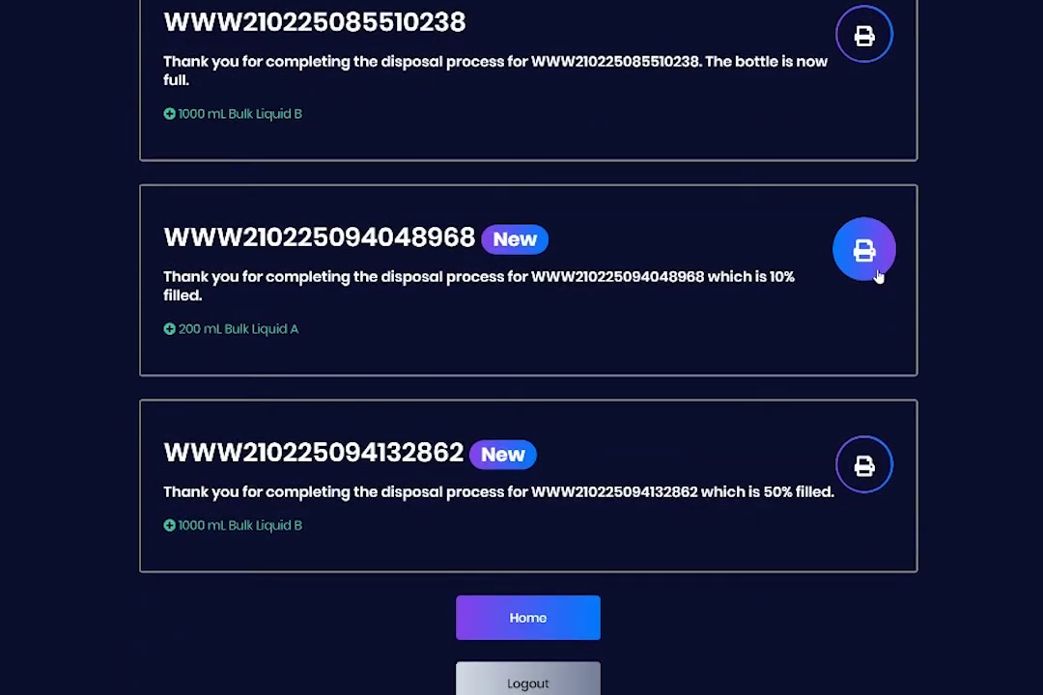
left_click(863, 460)
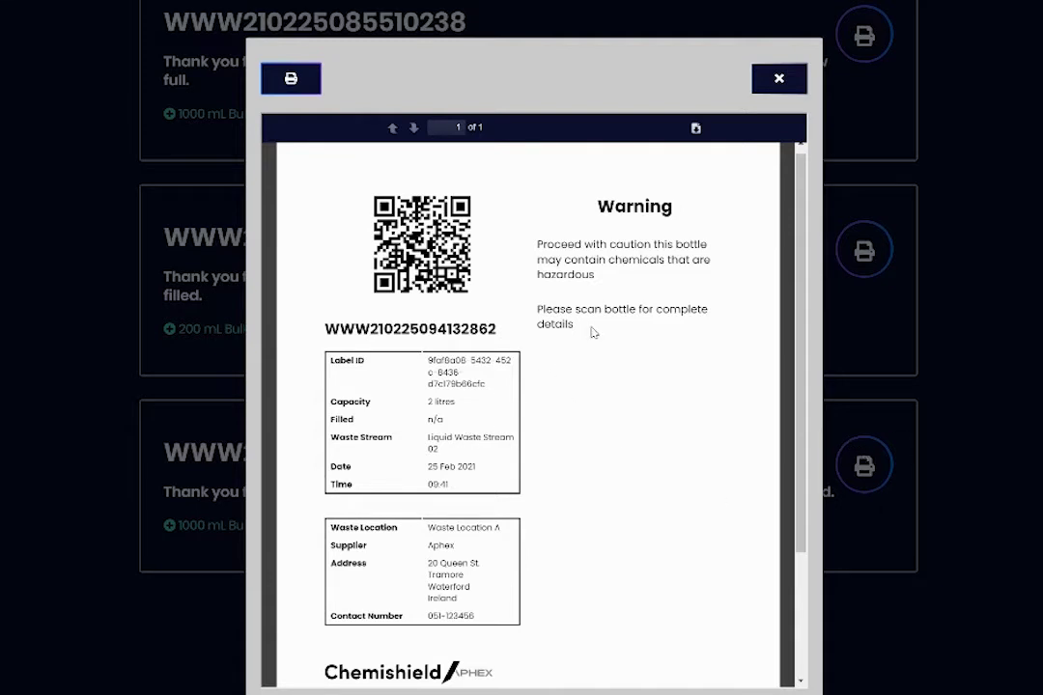
left_click(780, 80)
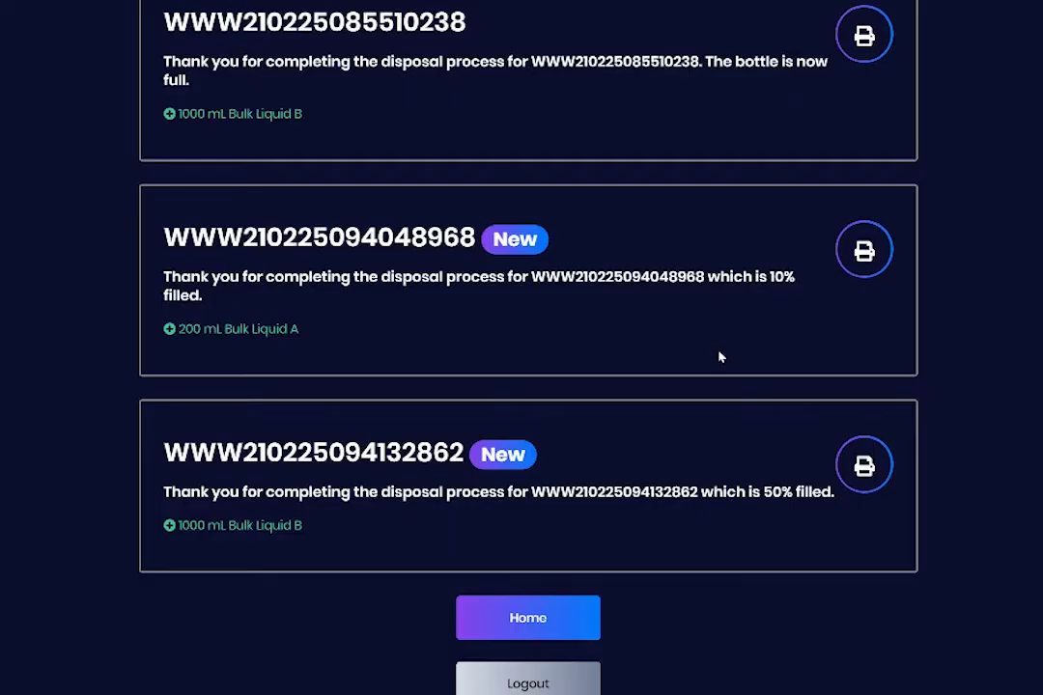
scroll(719, 356, "up", 1)
scroll(599, 593, "down", 1)
left_click(544, 624)
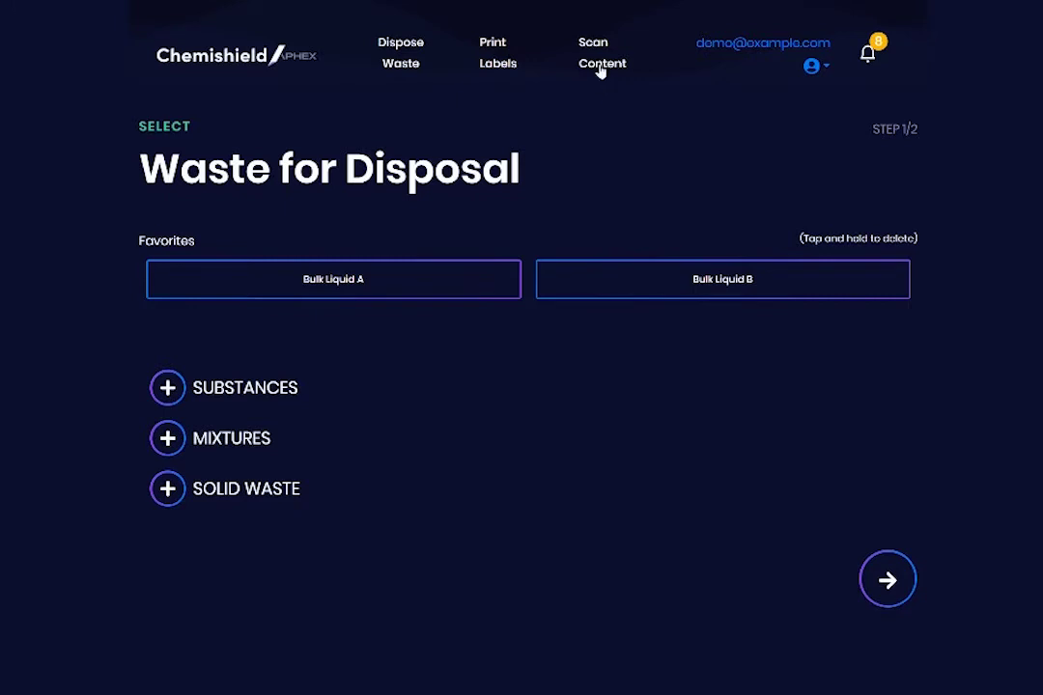
Step: Scan the new Bulk Liquid B bottle and review its final label, including the content list
left_click(599, 70)
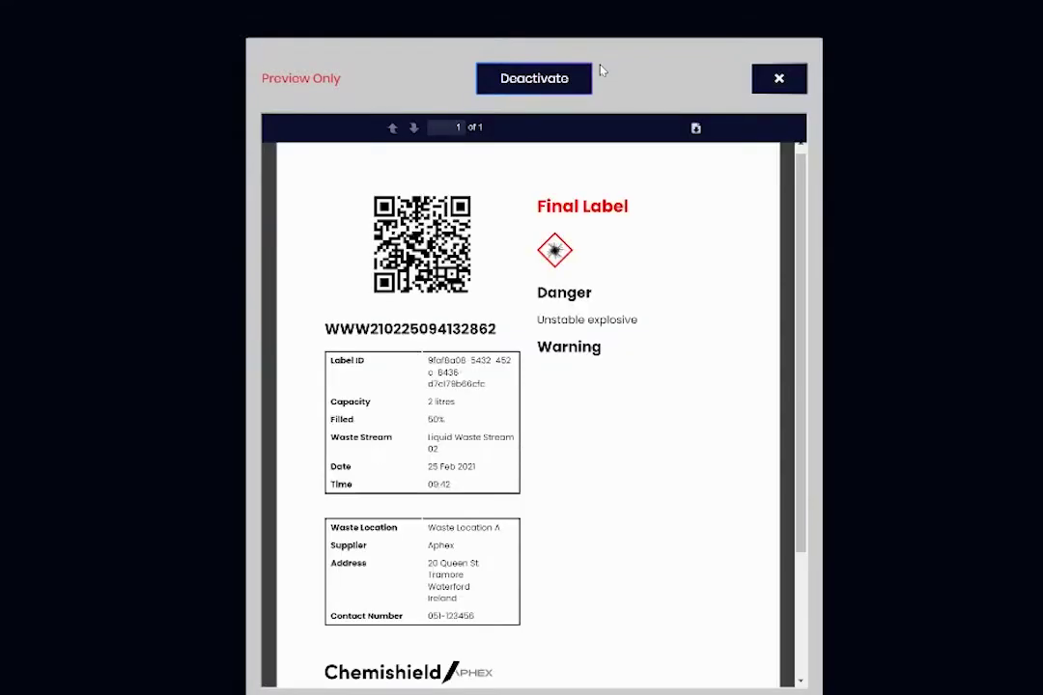
scroll(584, 396, "down", 3)
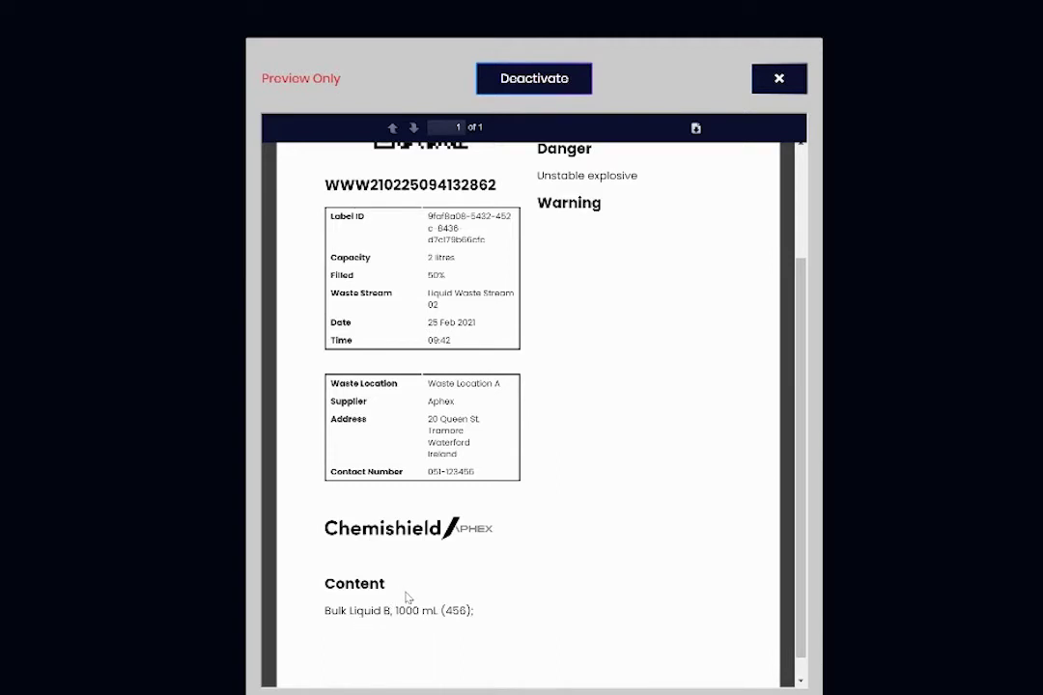
scroll(408, 598, "up", 3)
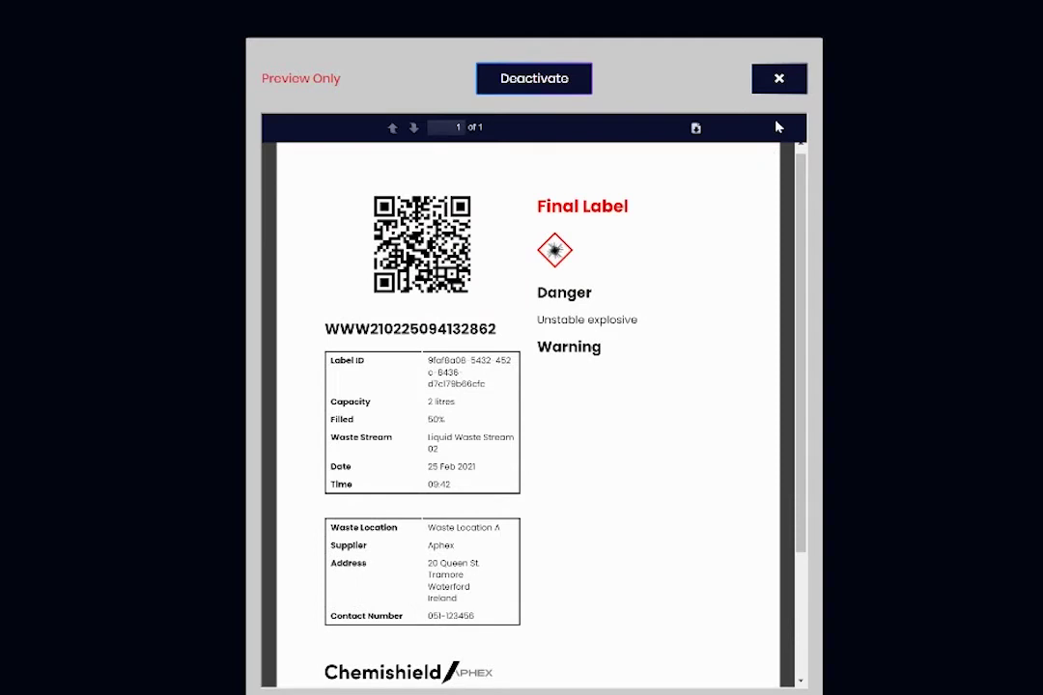
Step: Deactivate the scanned Bulk Liquid B bottle, close its final label and return to the waste selection page
left_click(566, 80)
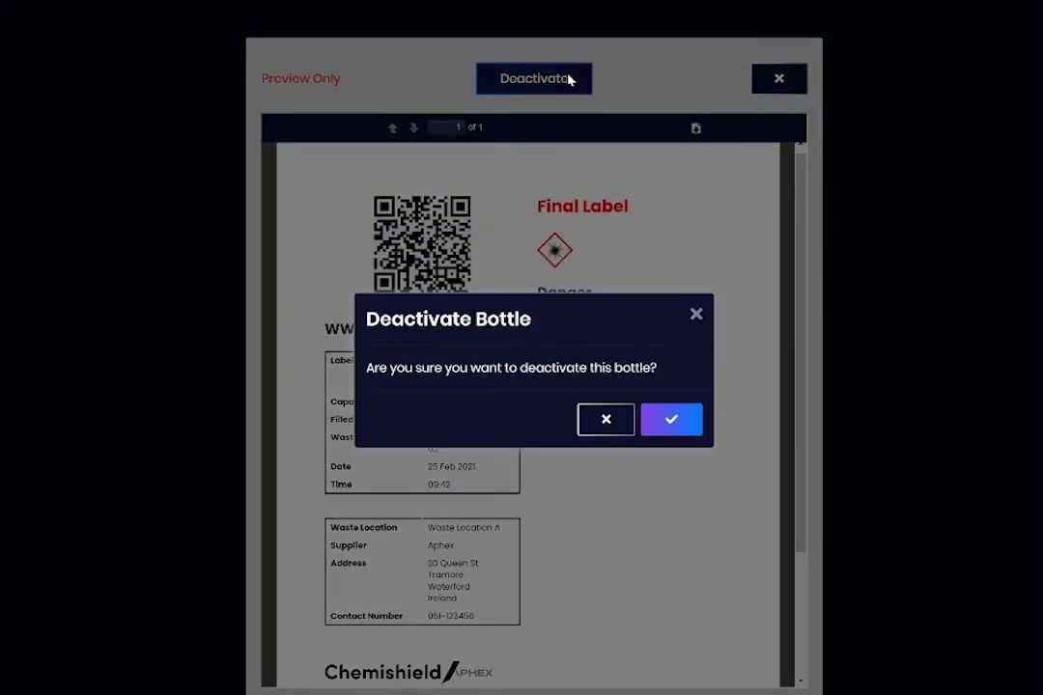
left_click(672, 419)
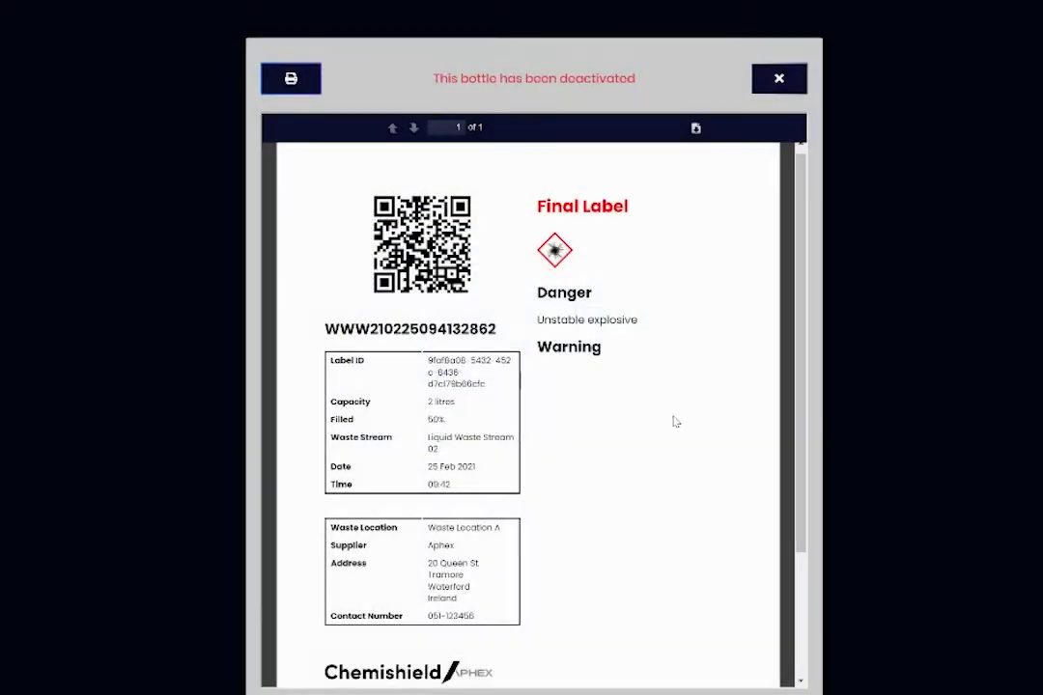
left_click(780, 81)
left_click(272, 60)
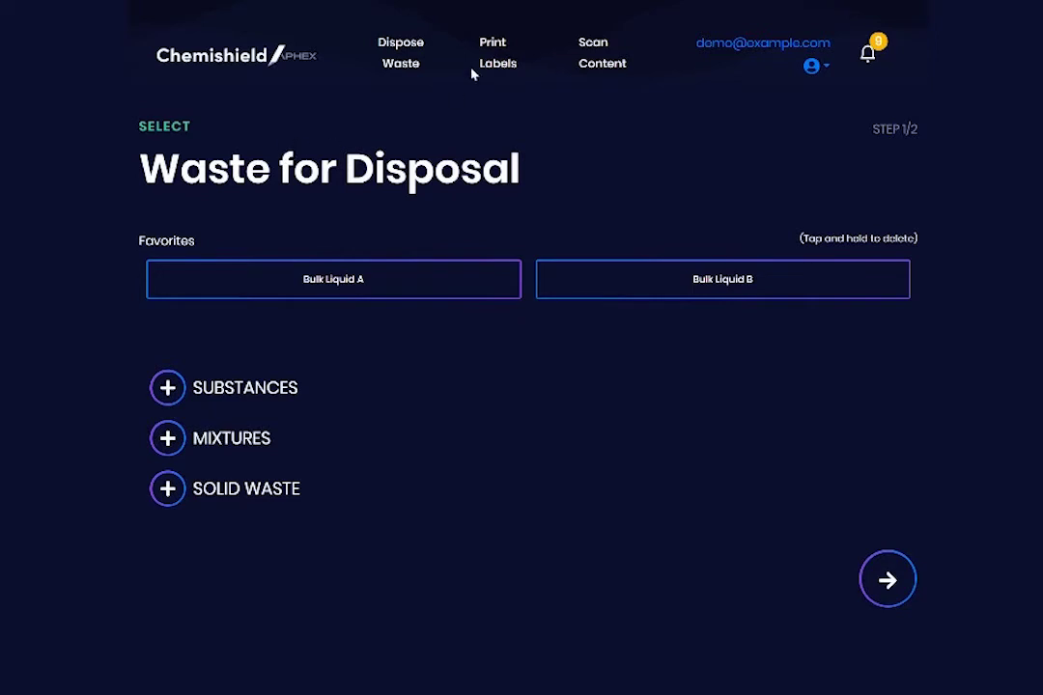
Step: Scan the new Bulk Liquid A bottle, review its final label and contents, and return home without deactivating it
left_click(589, 58)
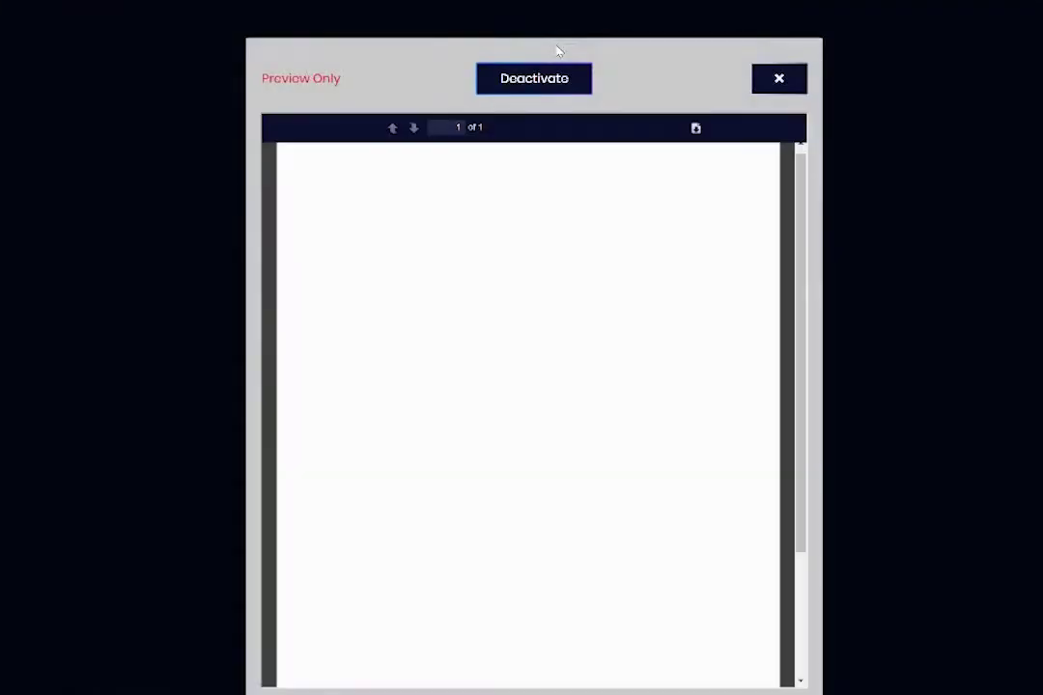
scroll(584, 435, "down", 3)
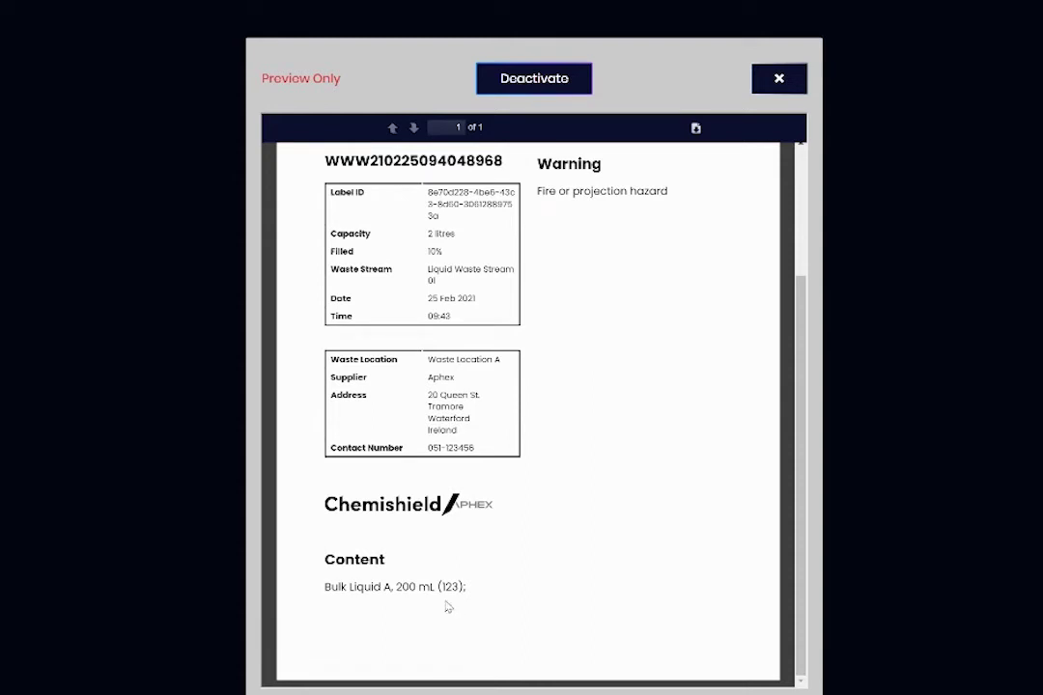
scroll(537, 597, "up", 1)
scroll(539, 598, "up", 1)
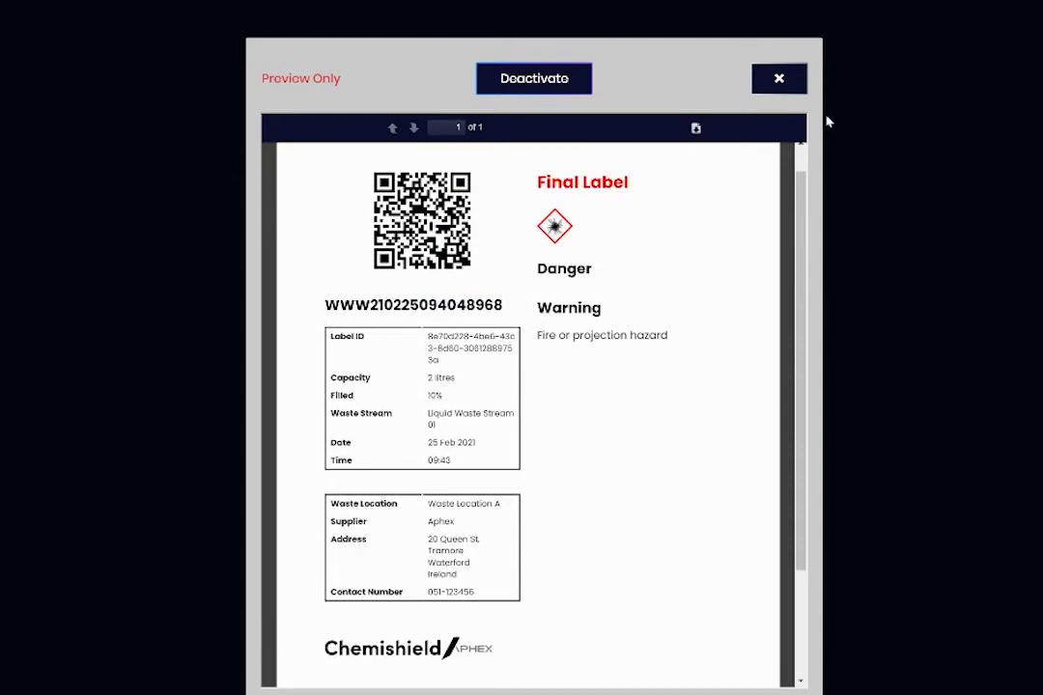
left_click(784, 79)
left_click(231, 65)
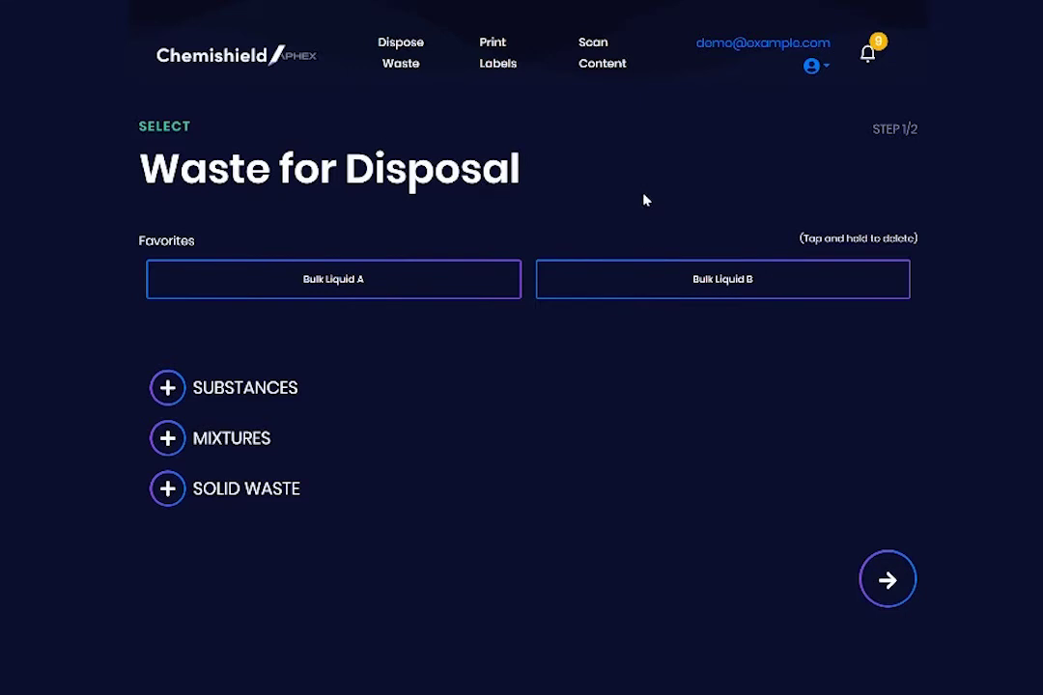
Step: Switch to the Manager area and view the user accounts and the waste locations
left_click(809, 70)
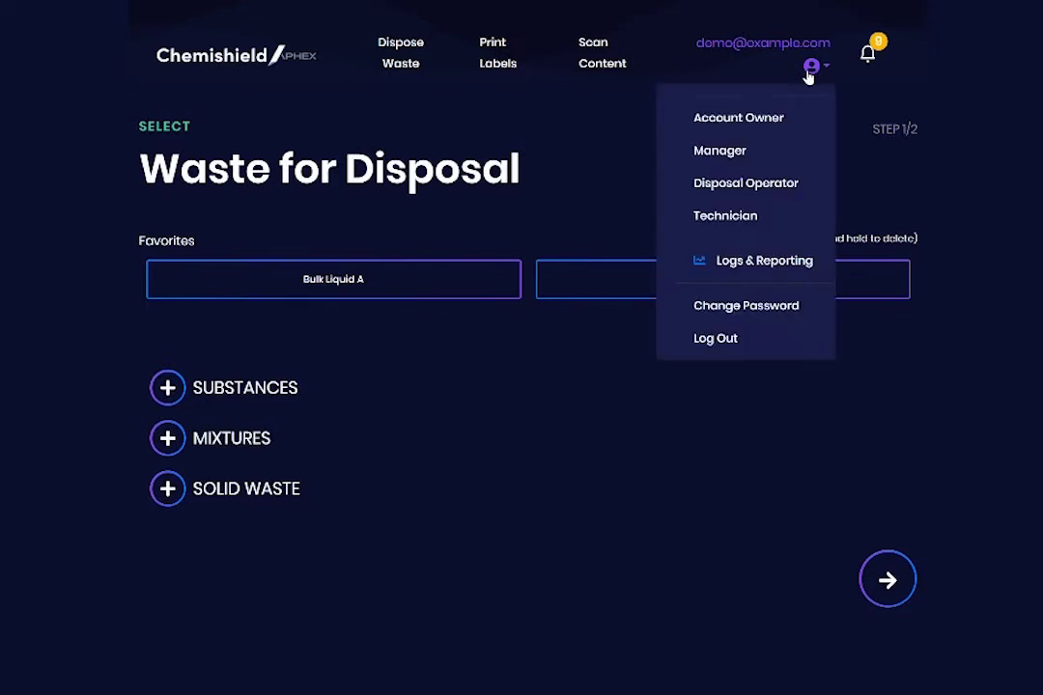
left_click(750, 153)
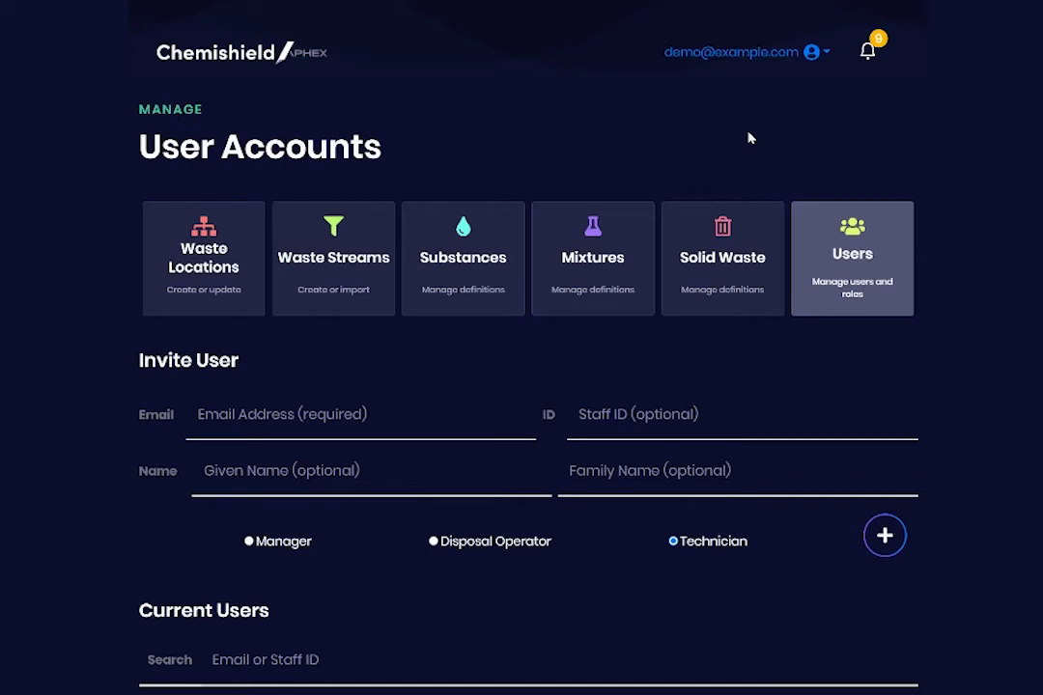
left_click(204, 253)
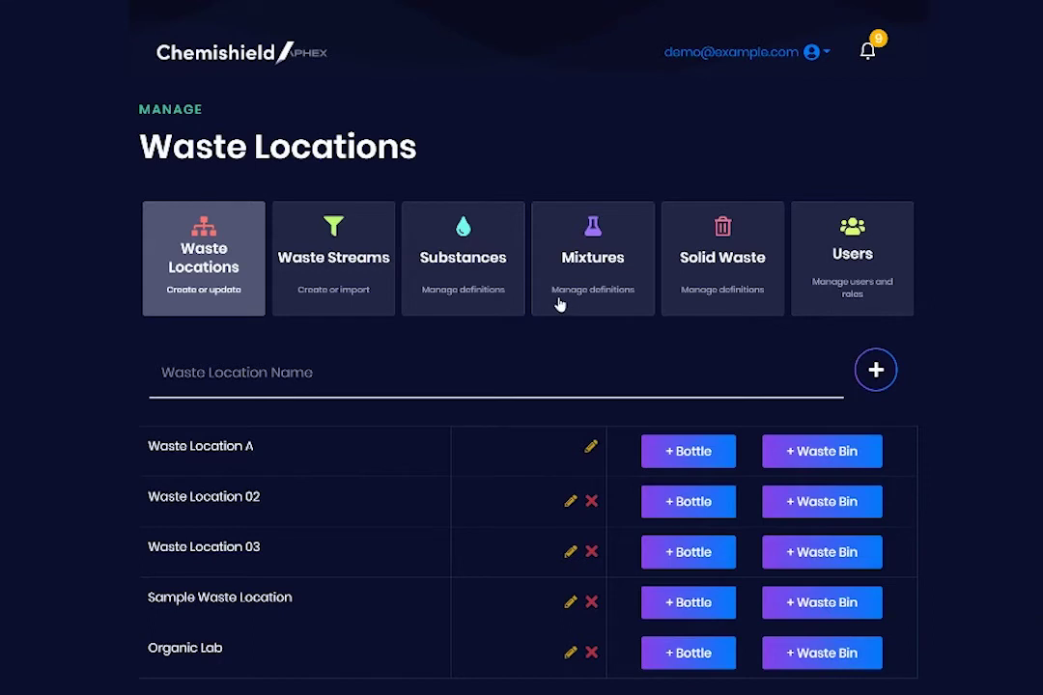
Step: Review the waste stream management page, examining the creation options and the current bottle, sink and solid waste streams
left_click(338, 251)
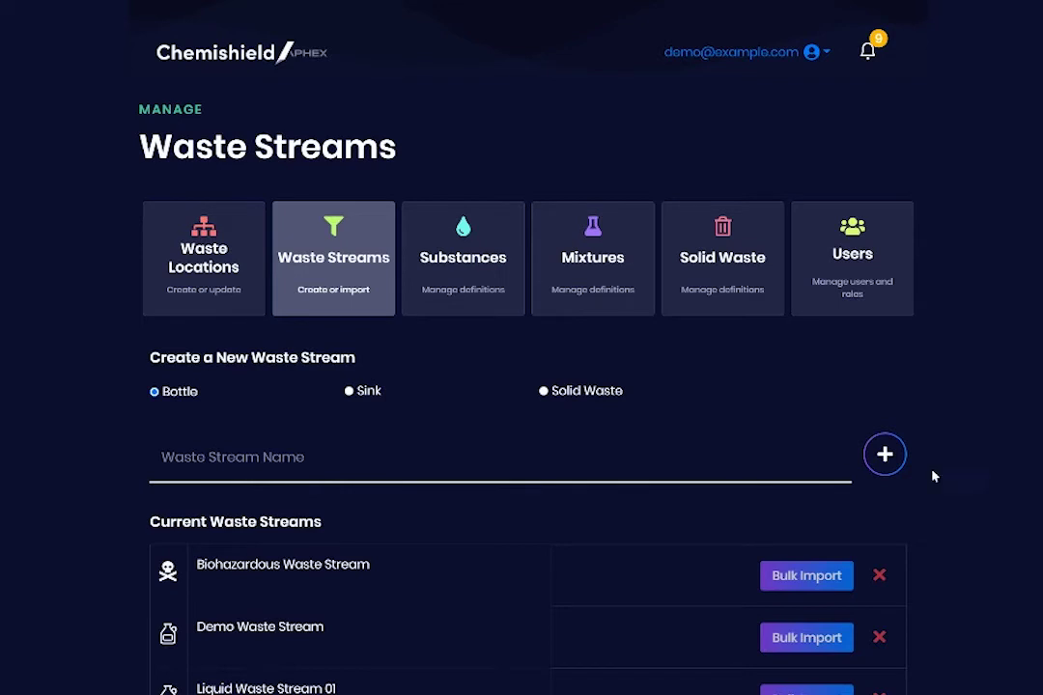
scroll(898, 467, "down", 3)
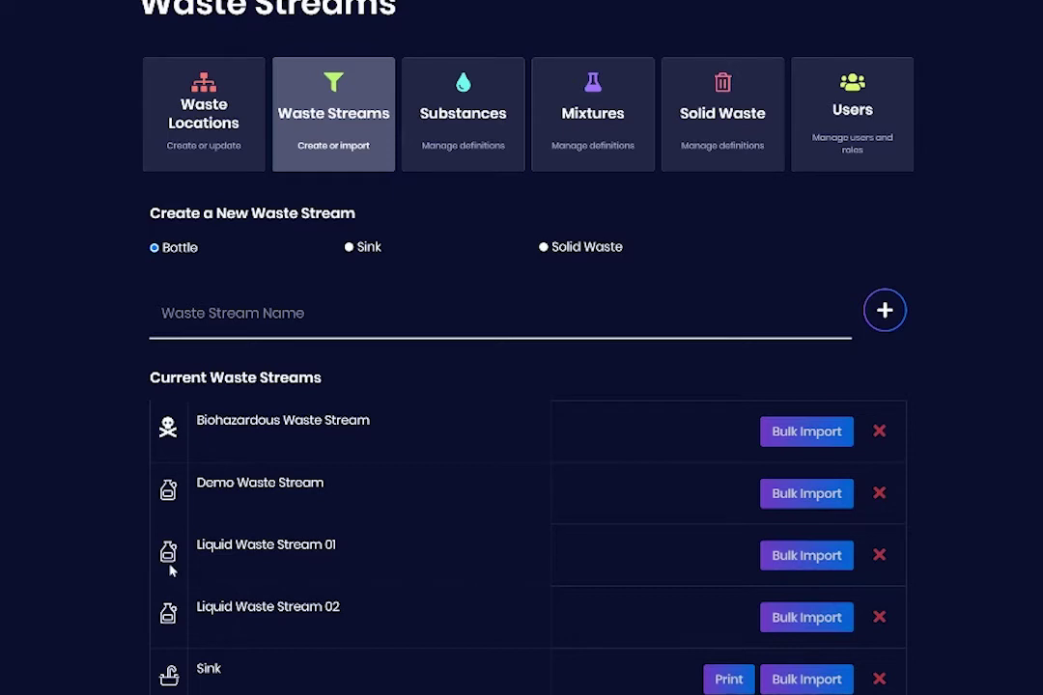
scroll(212, 525, "down", 1)
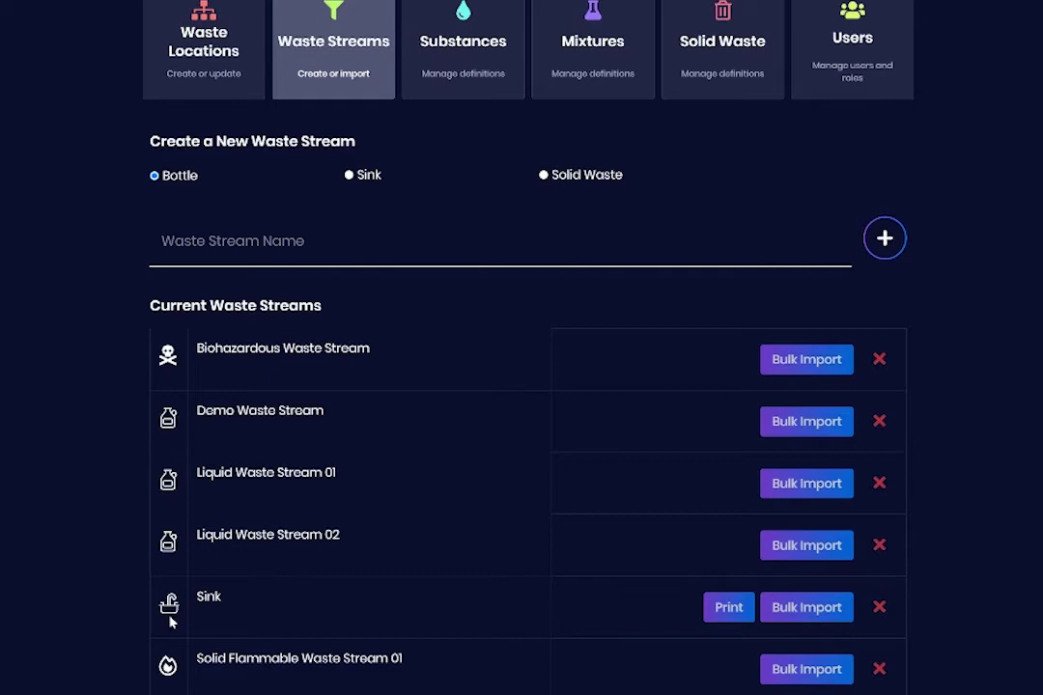
scroll(174, 621, "up", 1)
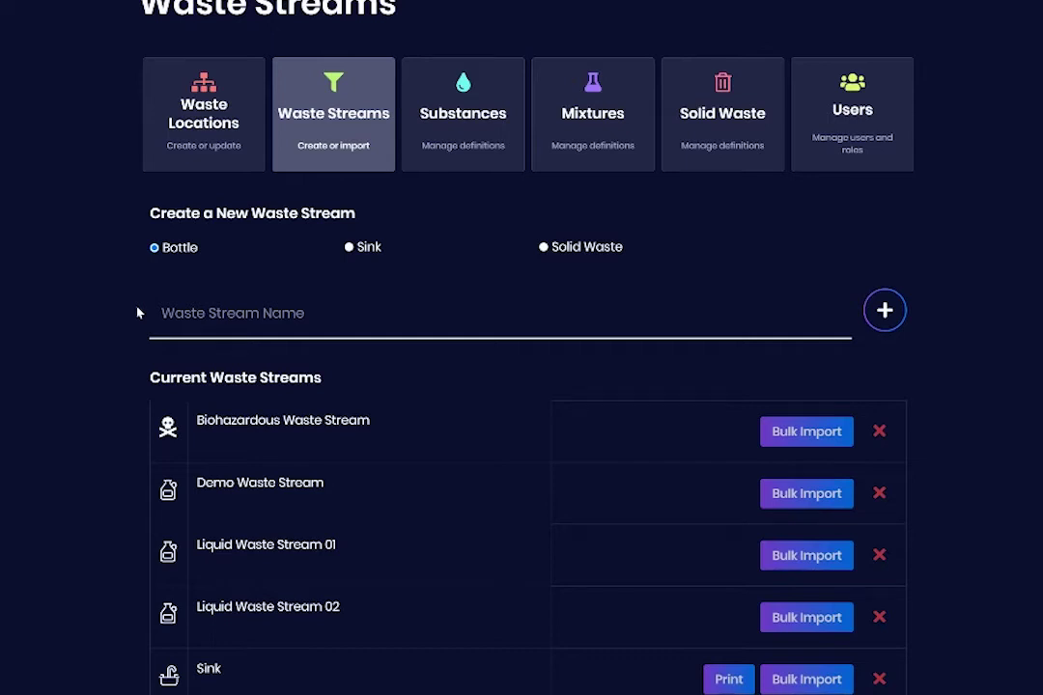
Step: Review the substance definitions page, checking the available hazard codes, the waste stream choices and the existing substances
left_click(470, 163)
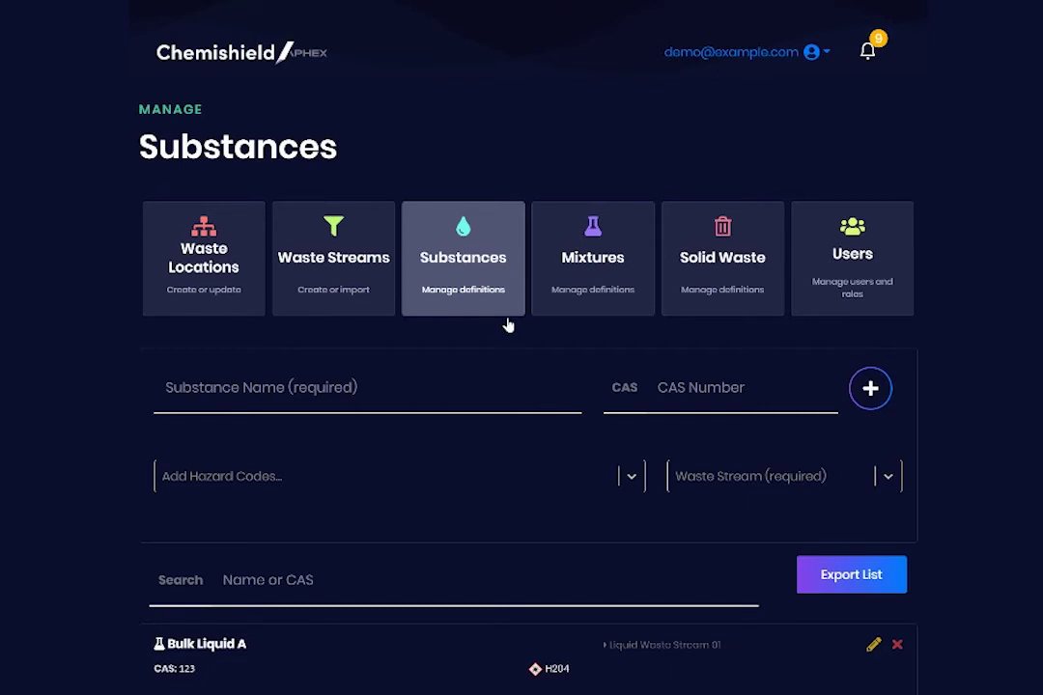
scroll(497, 324, "down", 1)
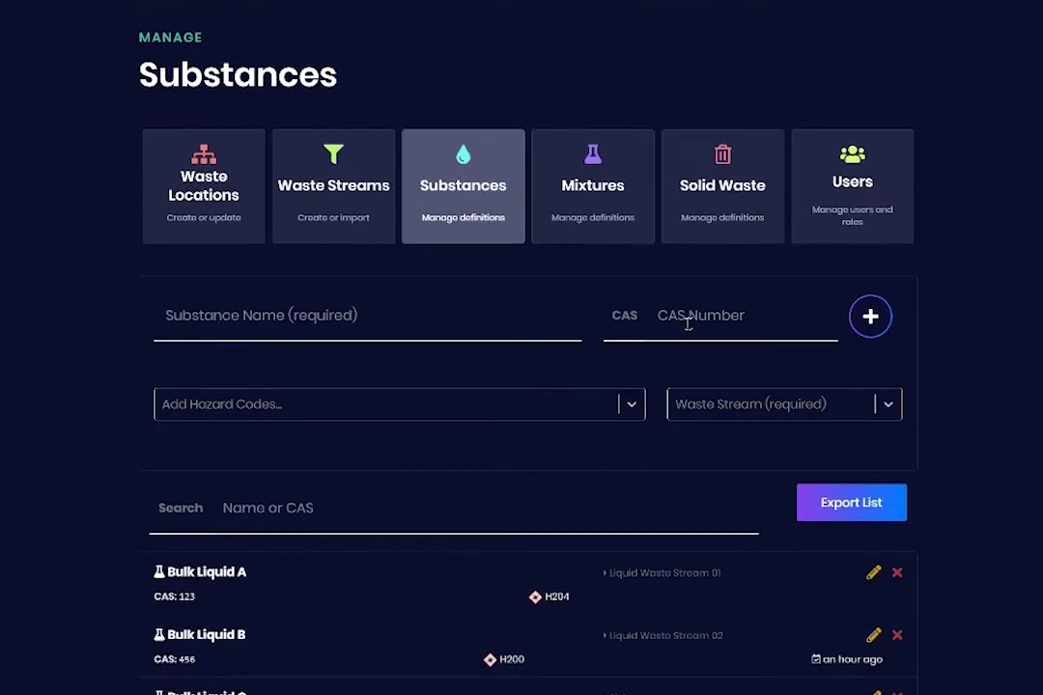
left_click(629, 414)
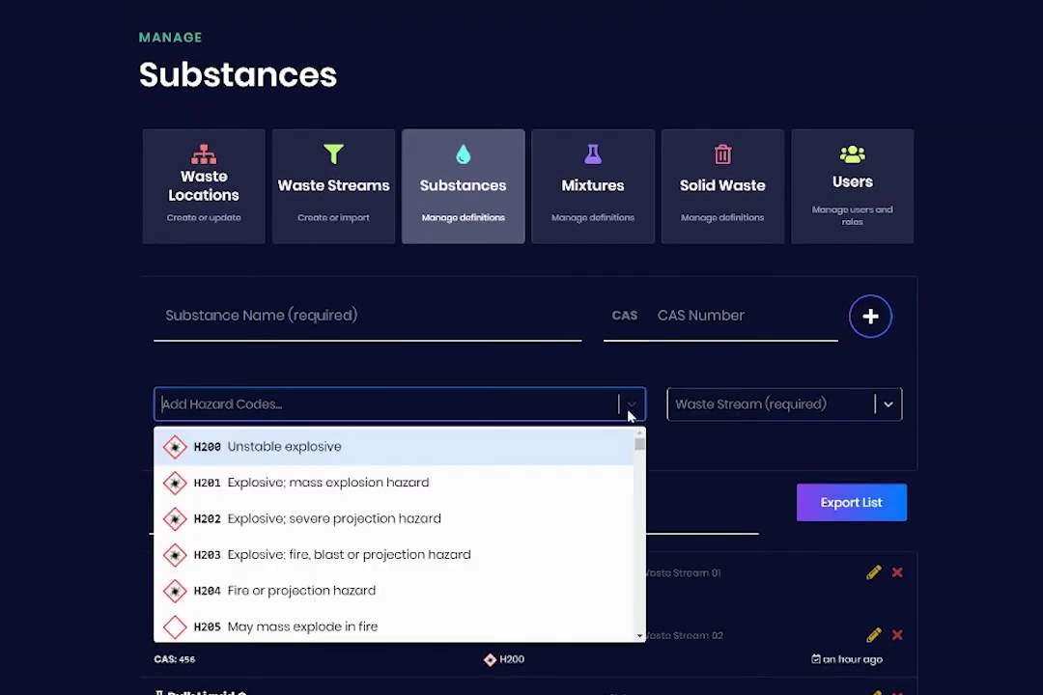
left_click(629, 414)
left_click(787, 408)
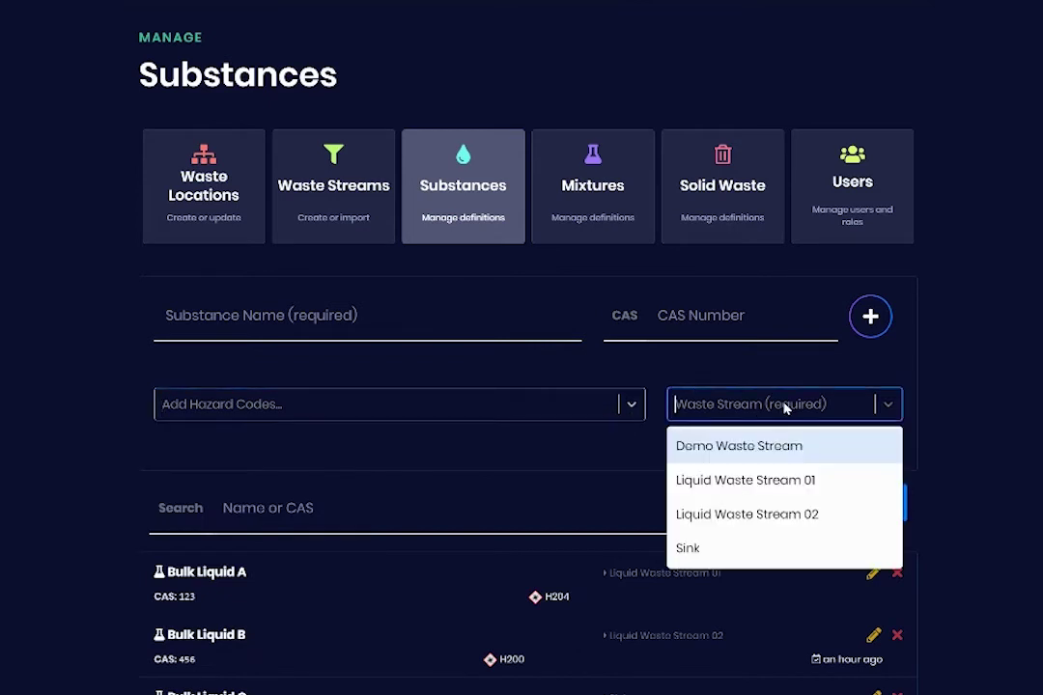
left_click(968, 451)
scroll(956, 446, "down", 1)
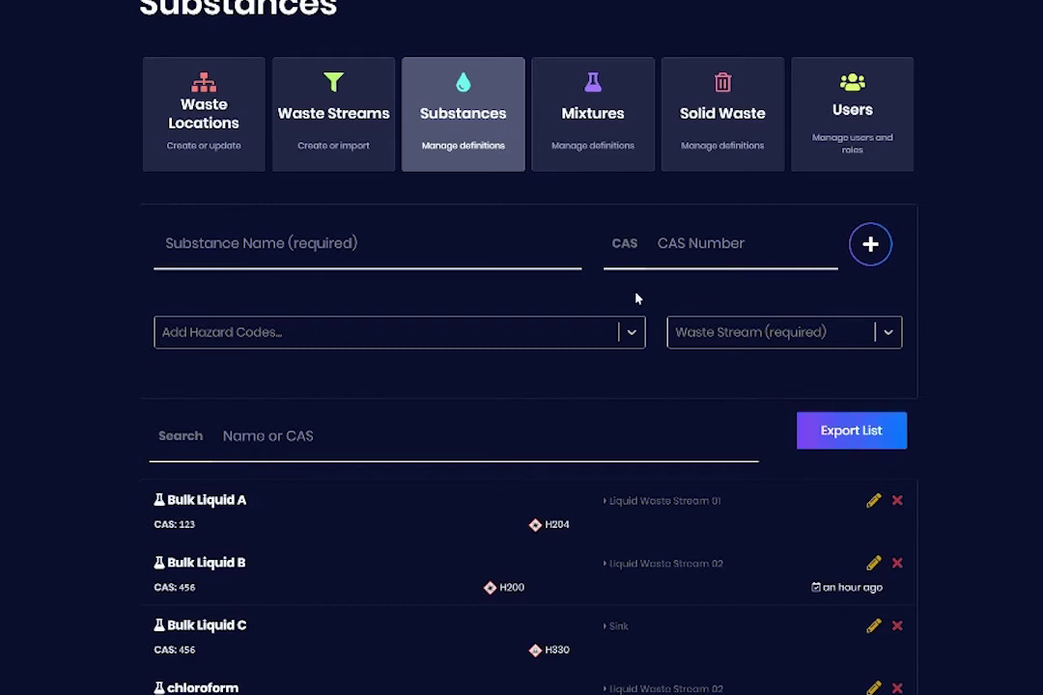
Step: Walk through the substances bulk import for Liquid Waste Stream 01 up to the CSV upload stage and leave without importing
left_click(351, 139)
scroll(802, 256, "down", 2)
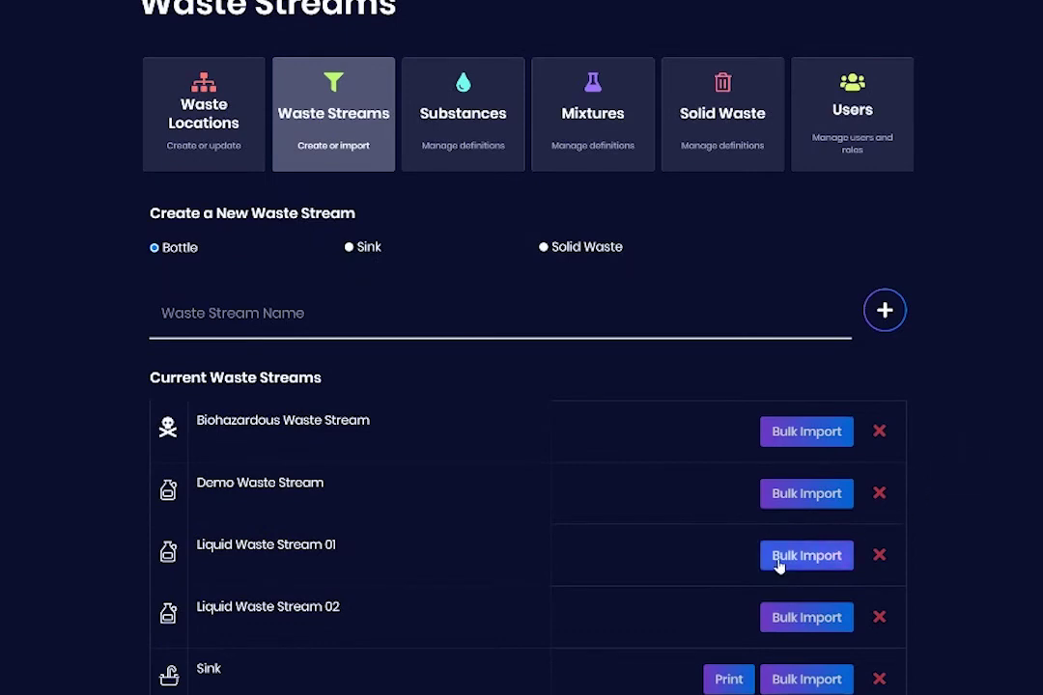
left_click(793, 557)
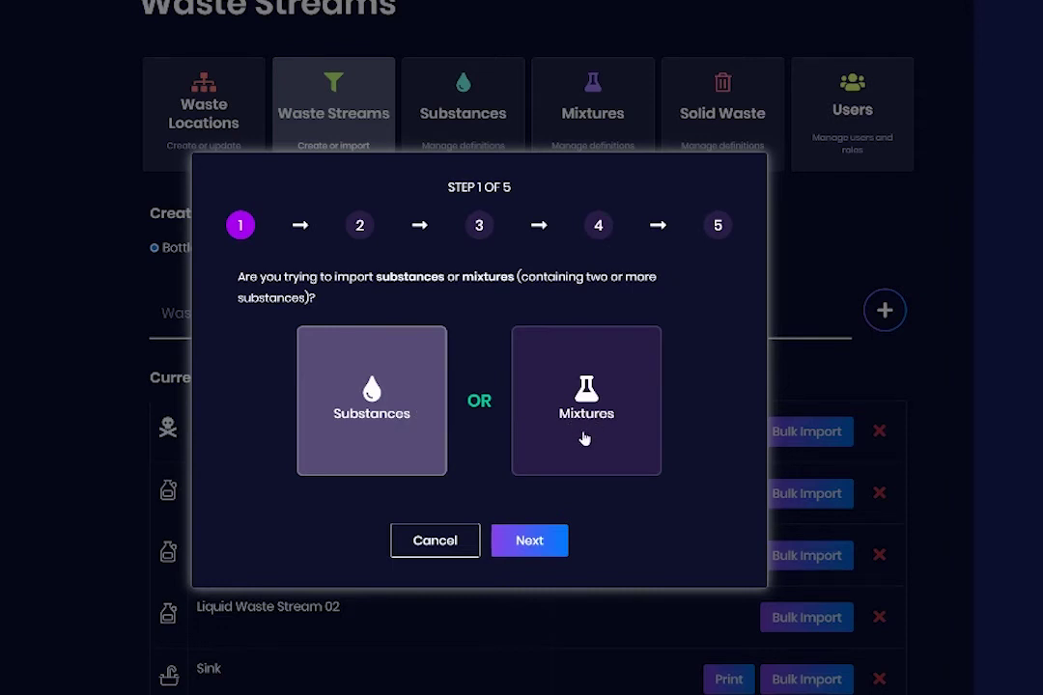
left_click(548, 547)
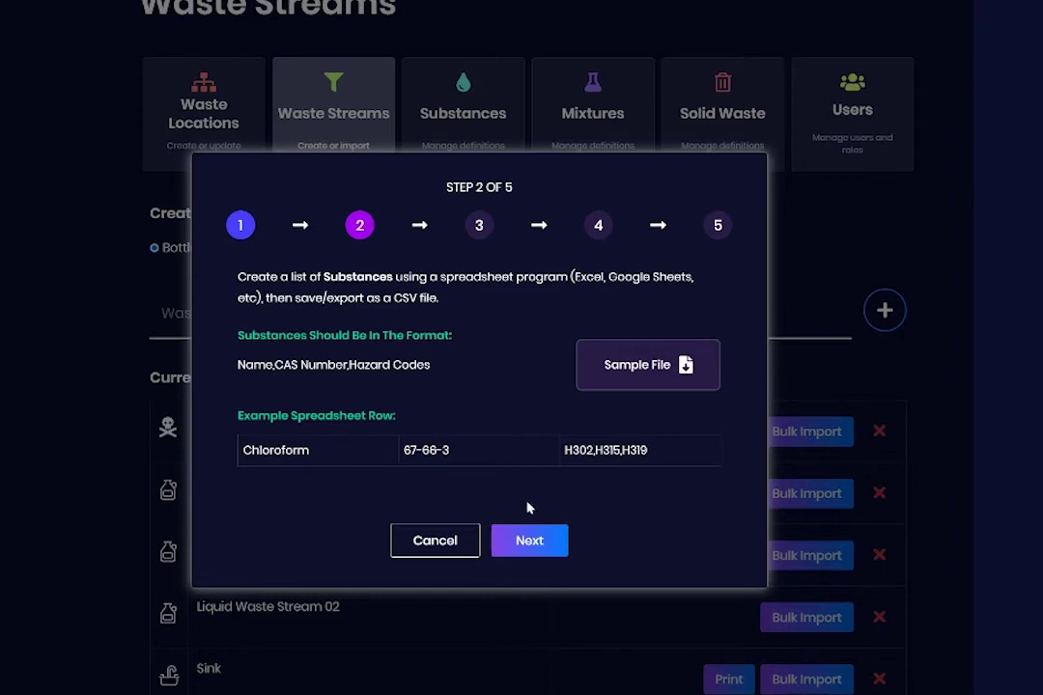
left_click(541, 542)
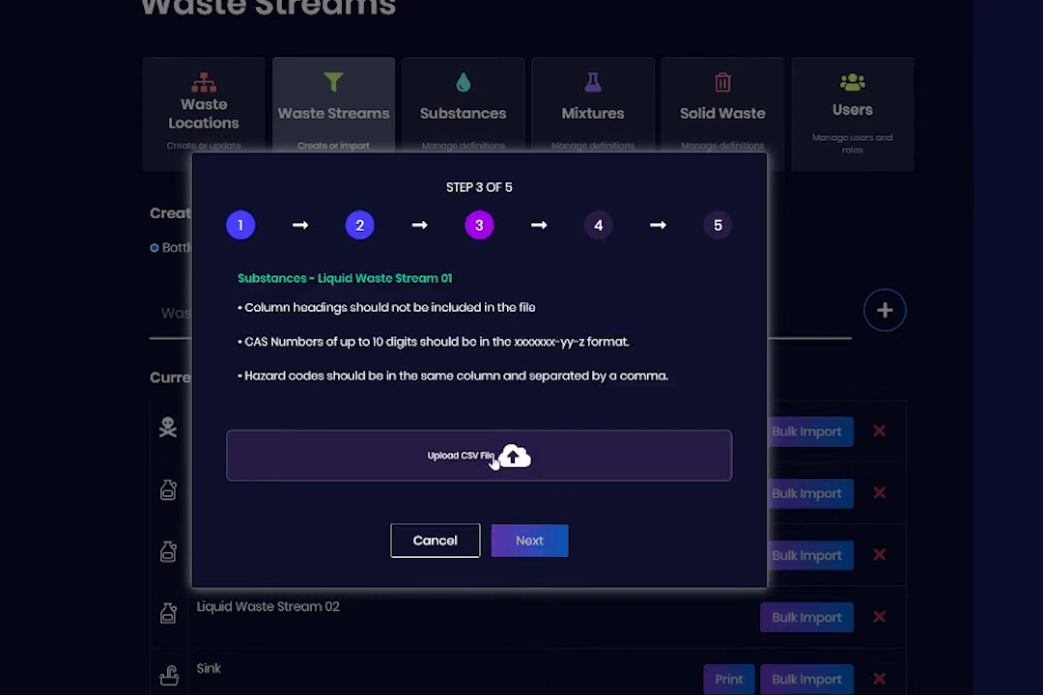
left_click(463, 546)
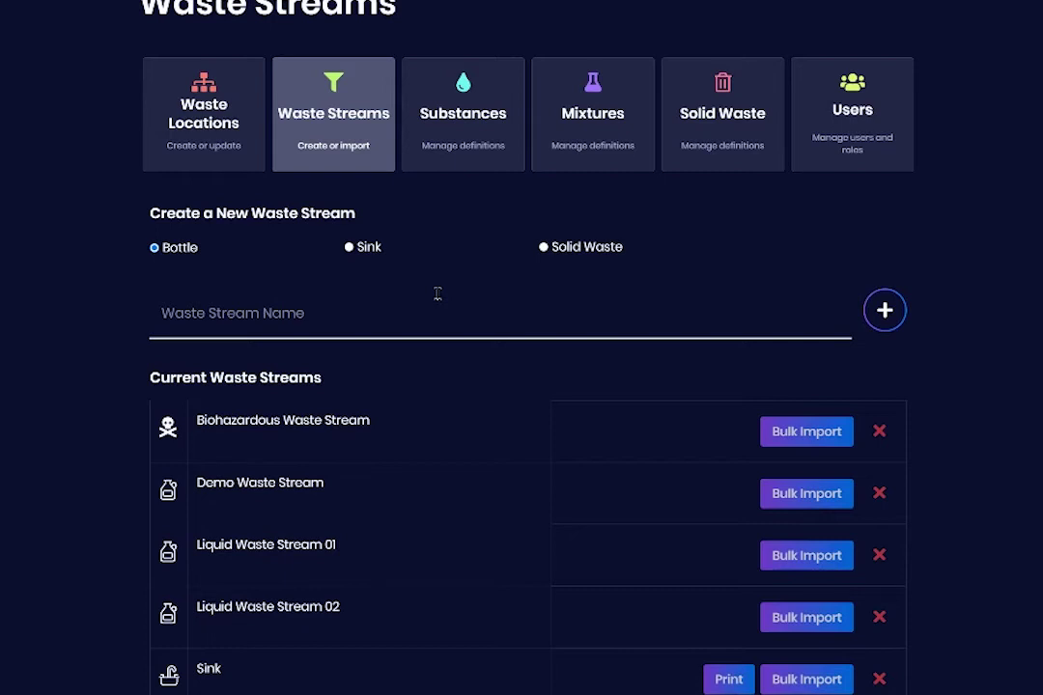
Step: Review the mixture definitions page, checking which substances and waste streams can be assigned to a mixture
left_click(572, 149)
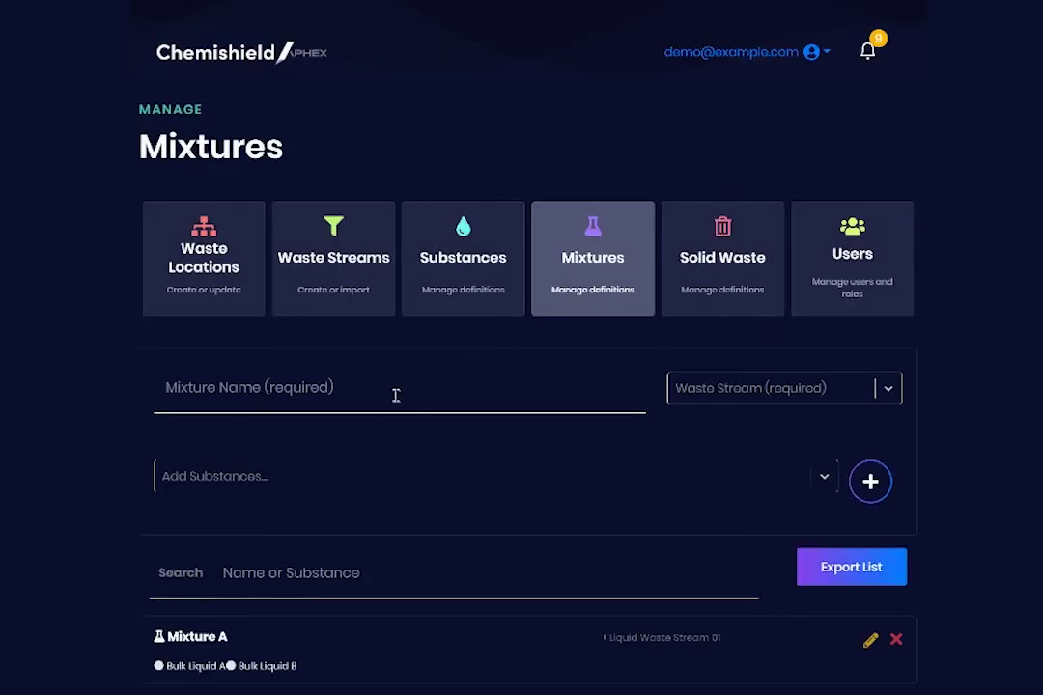
scroll(456, 453, "down", 1)
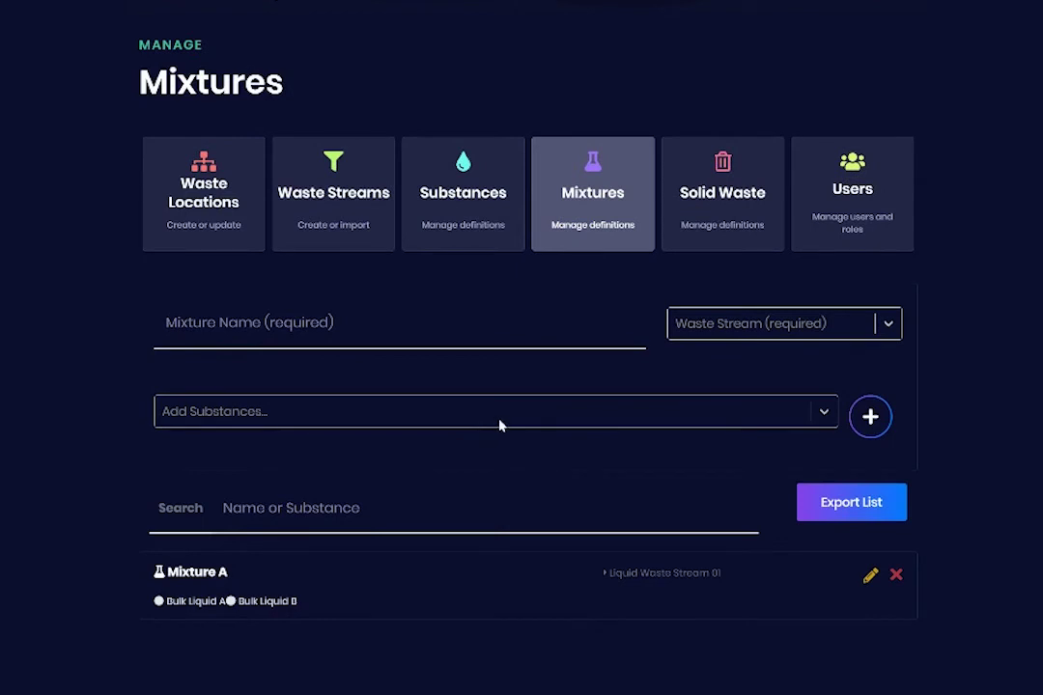
left_click(499, 425)
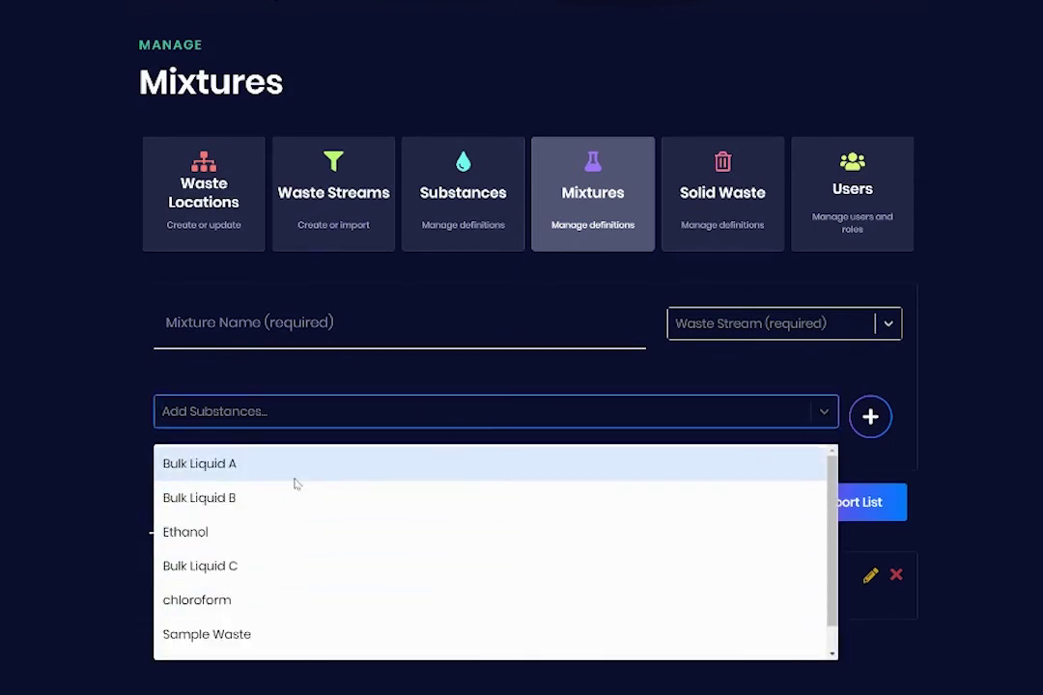
left_click(92, 491)
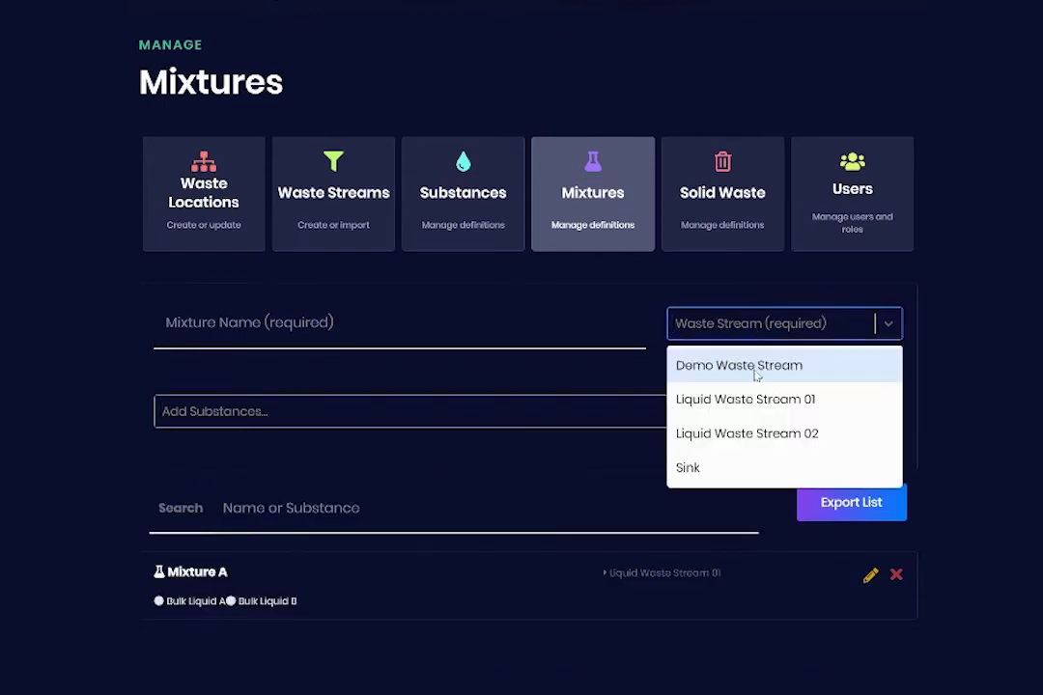
left_click(980, 421)
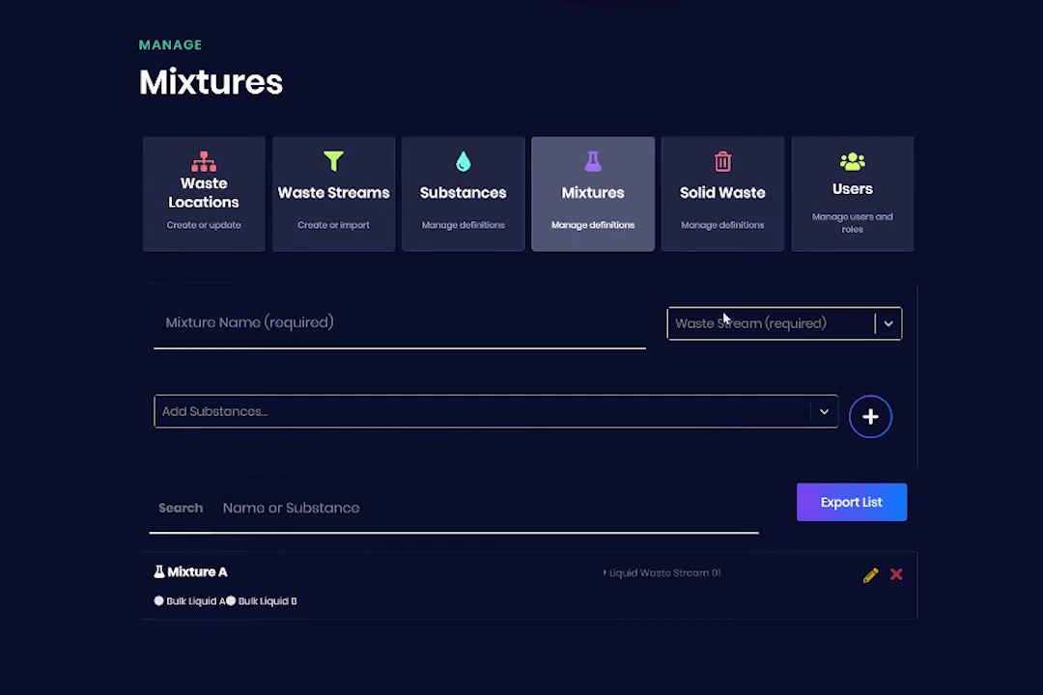
Step: Review the solid waste definitions page, checking the full list of optional hazard symbols
left_click(702, 195)
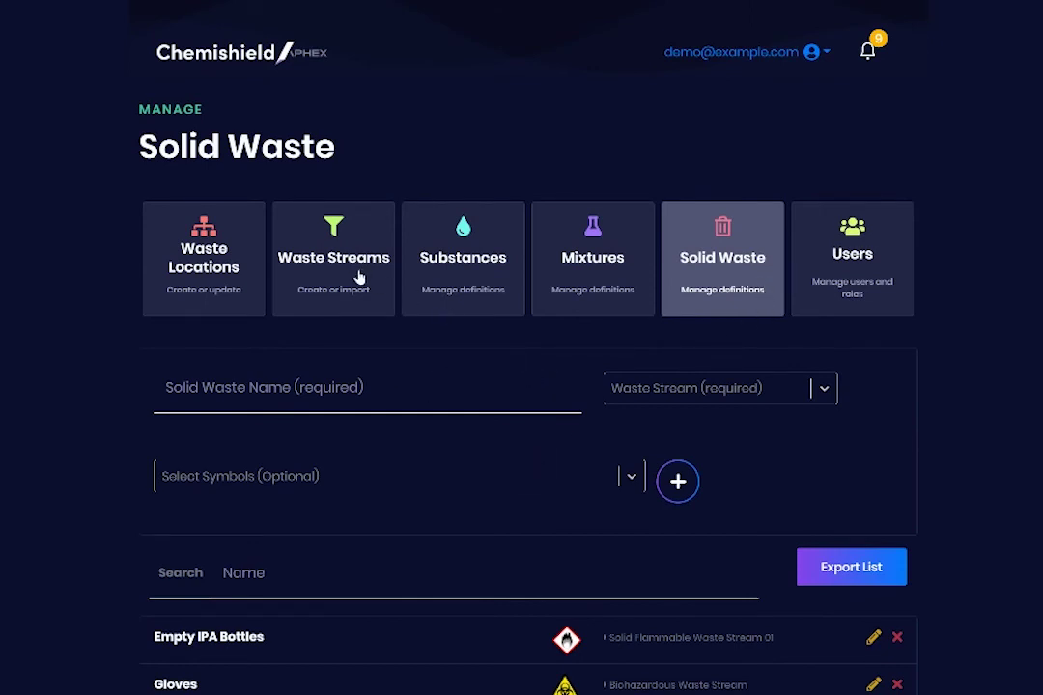
scroll(547, 380, "down", 1)
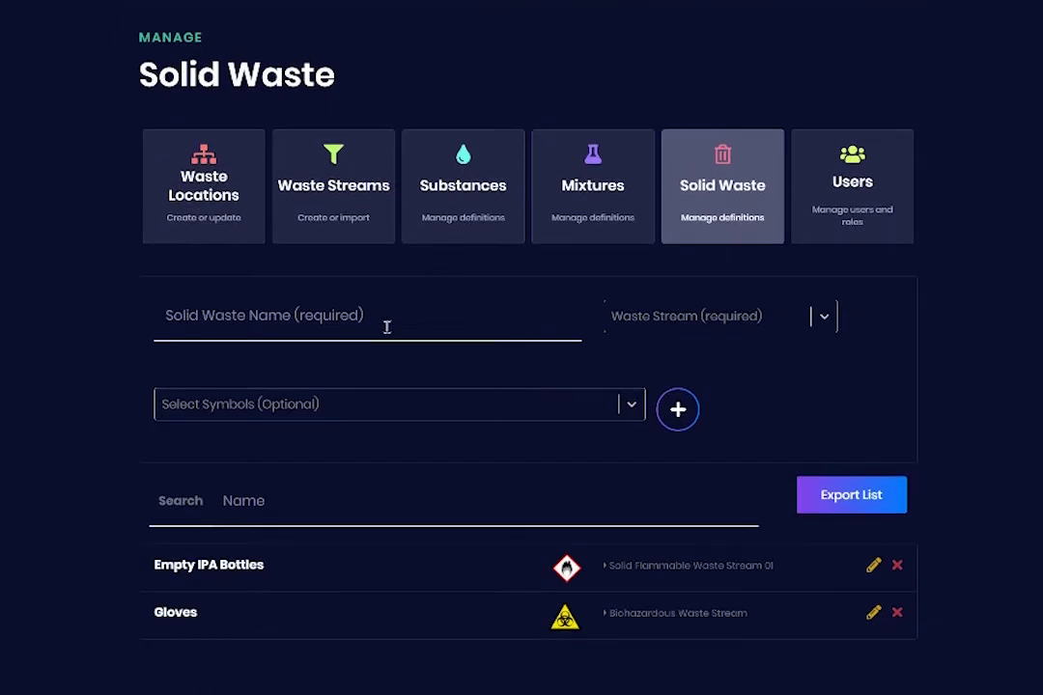
left_click(633, 405)
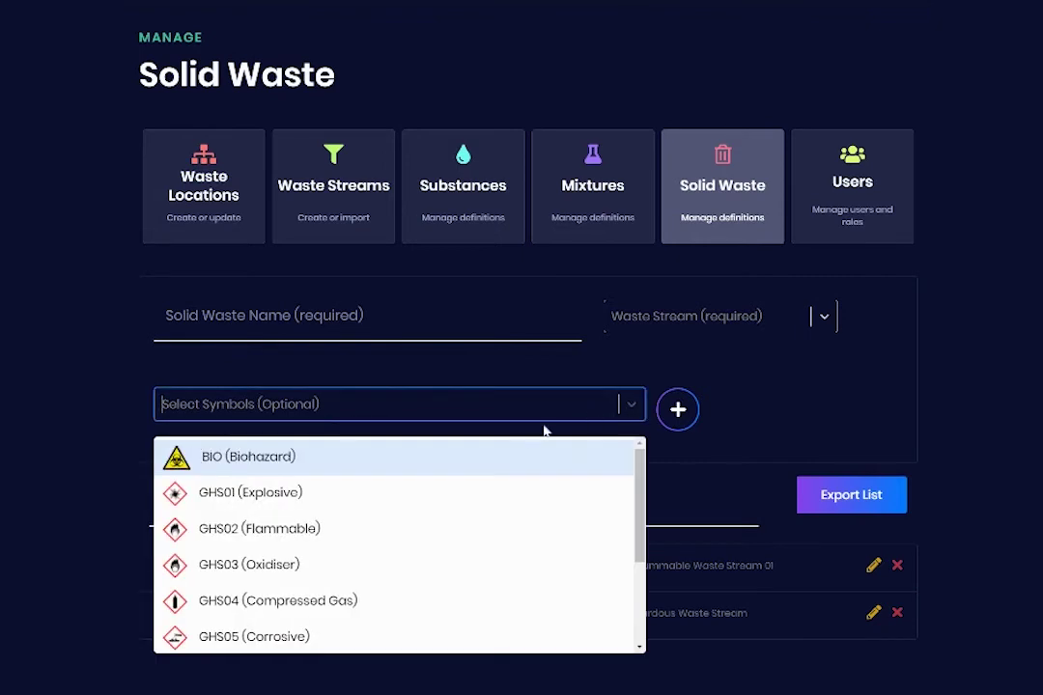
scroll(521, 468, "down", 3)
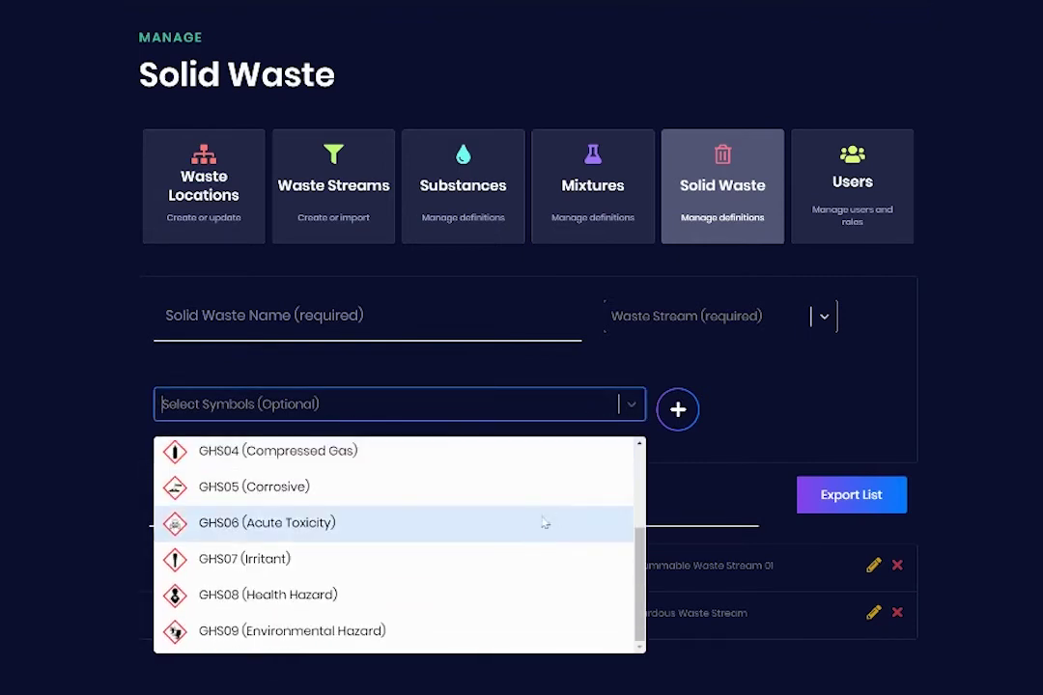
scroll(536, 524, "up", 3)
left_click(812, 388)
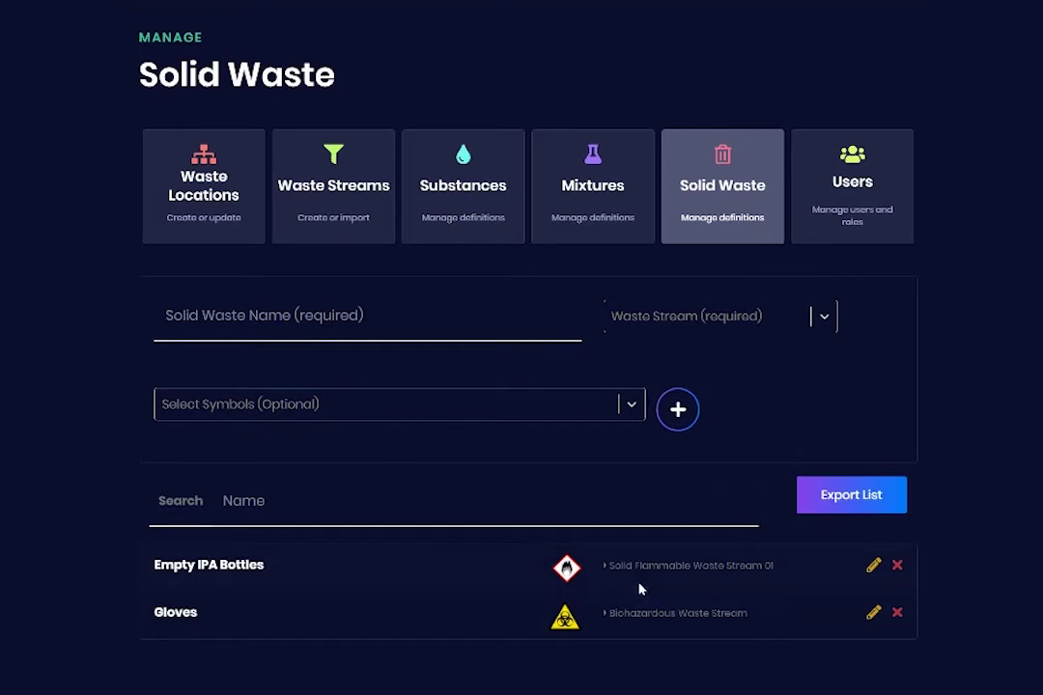
Step: Inspect the edit options of the Empty IPA Bottles solid waste, Mixture A and the Bulk Liquid A substance without changing them
left_click(871, 570)
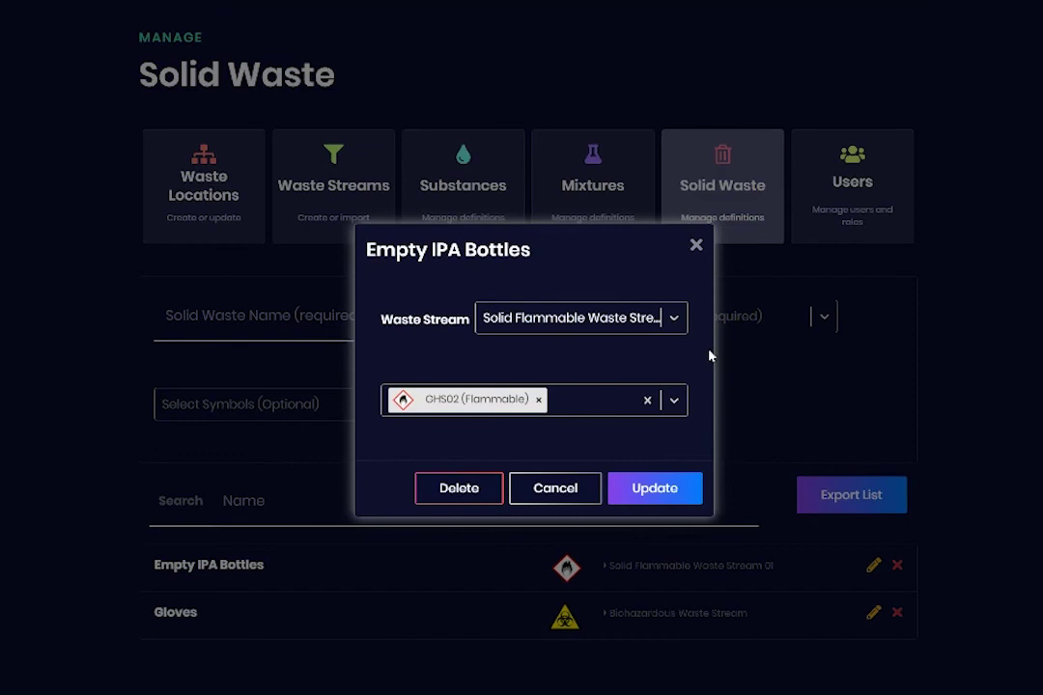
left_click(695, 245)
left_click(647, 226)
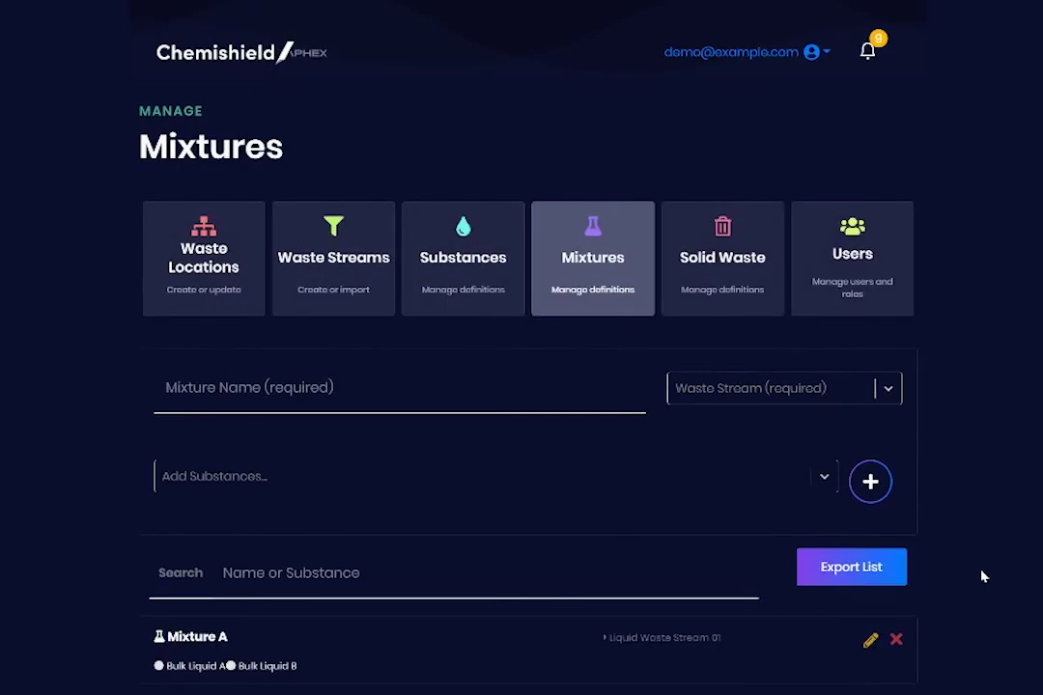
scroll(894, 586, "down", 1)
left_click(870, 575)
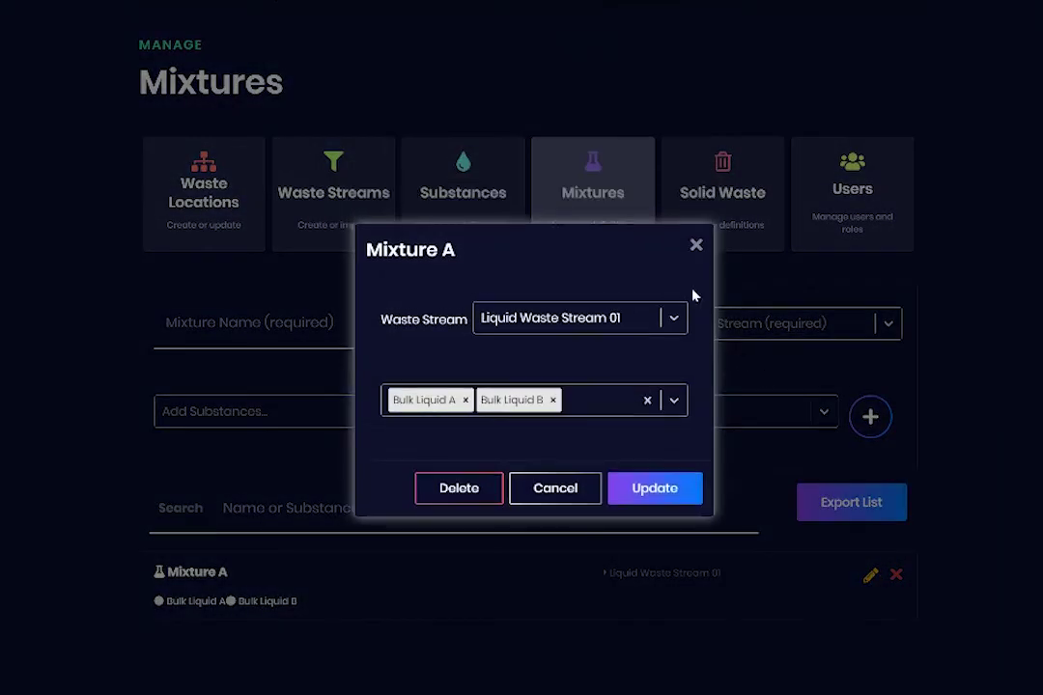
left_click(693, 244)
left_click(448, 195)
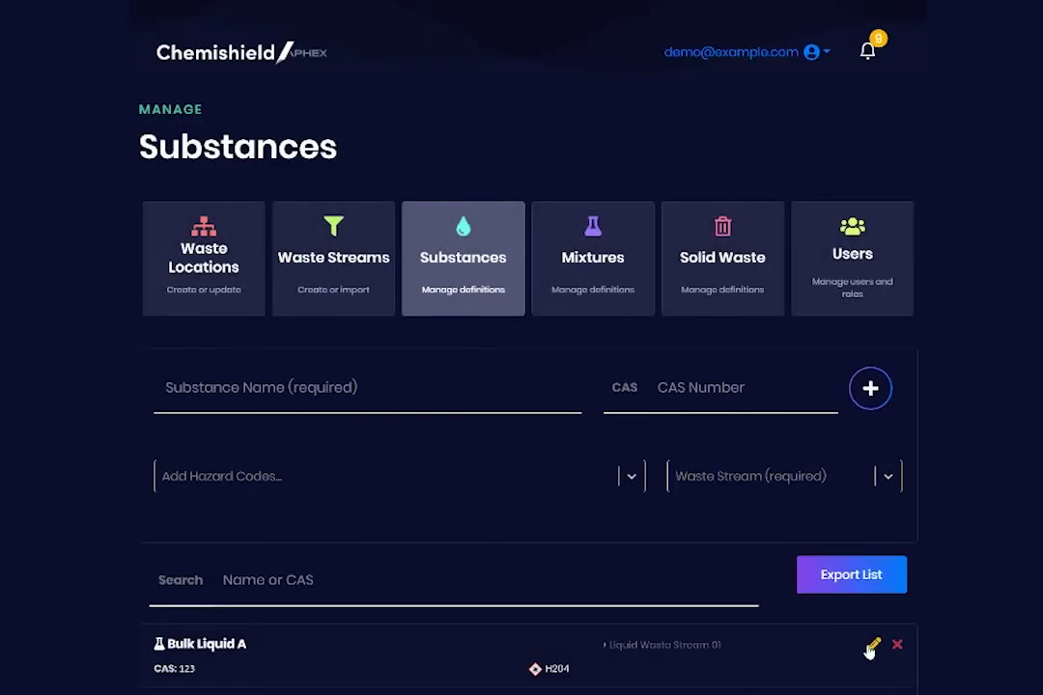
left_click(873, 645)
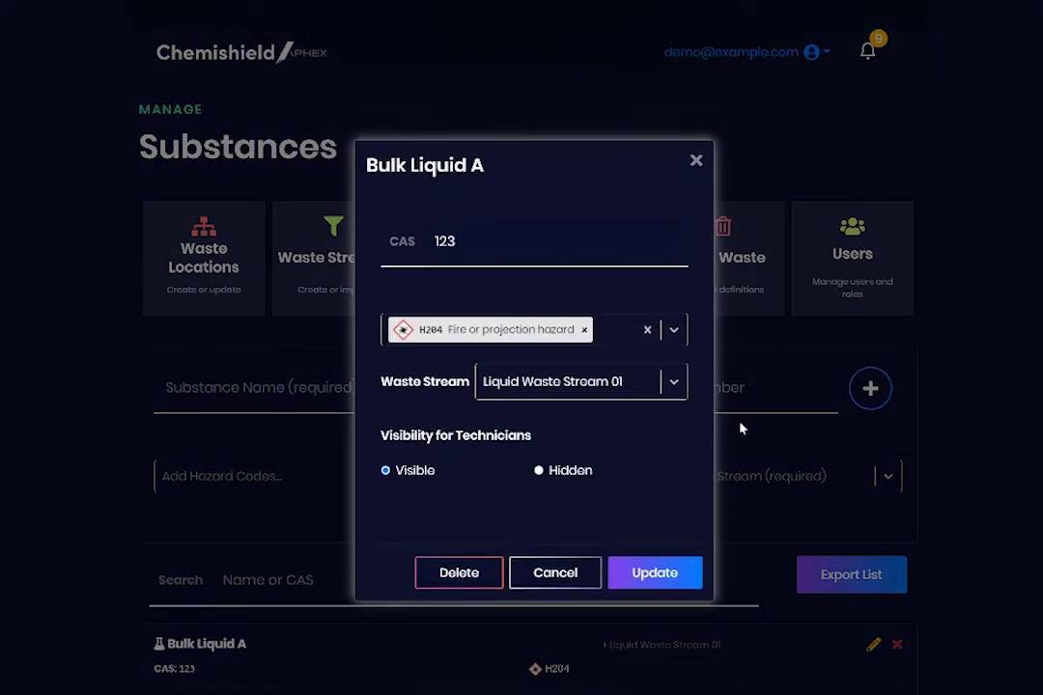
left_click(696, 162)
Step: Review the user accounts page, checking the invitation fields, the available roles and the current users
left_click(863, 261)
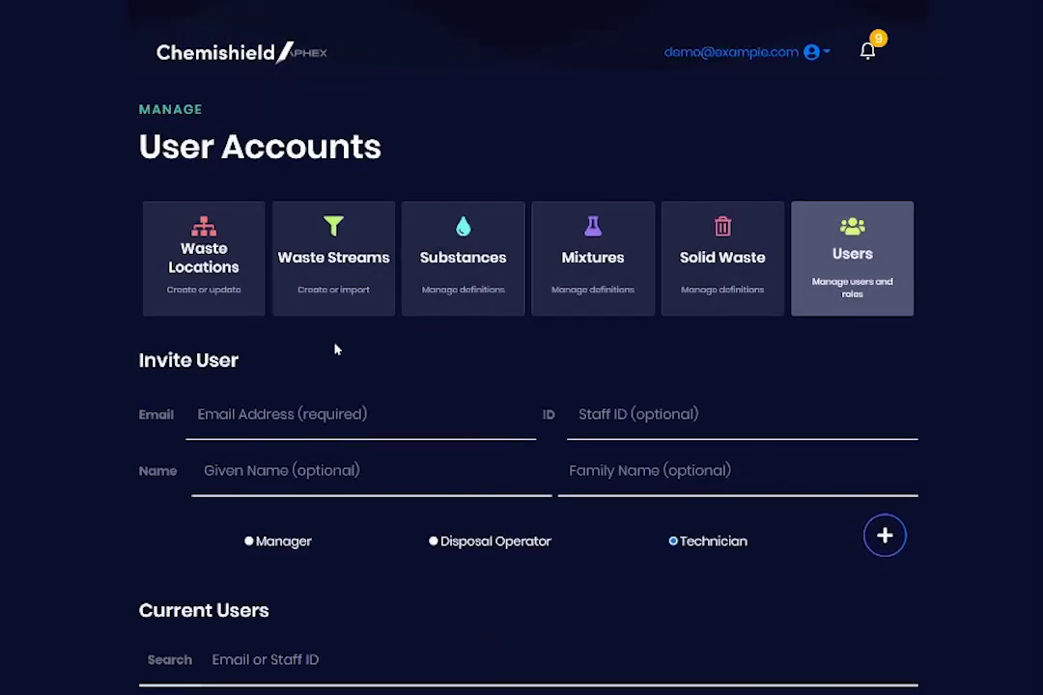
scroll(909, 336, "down", 2)
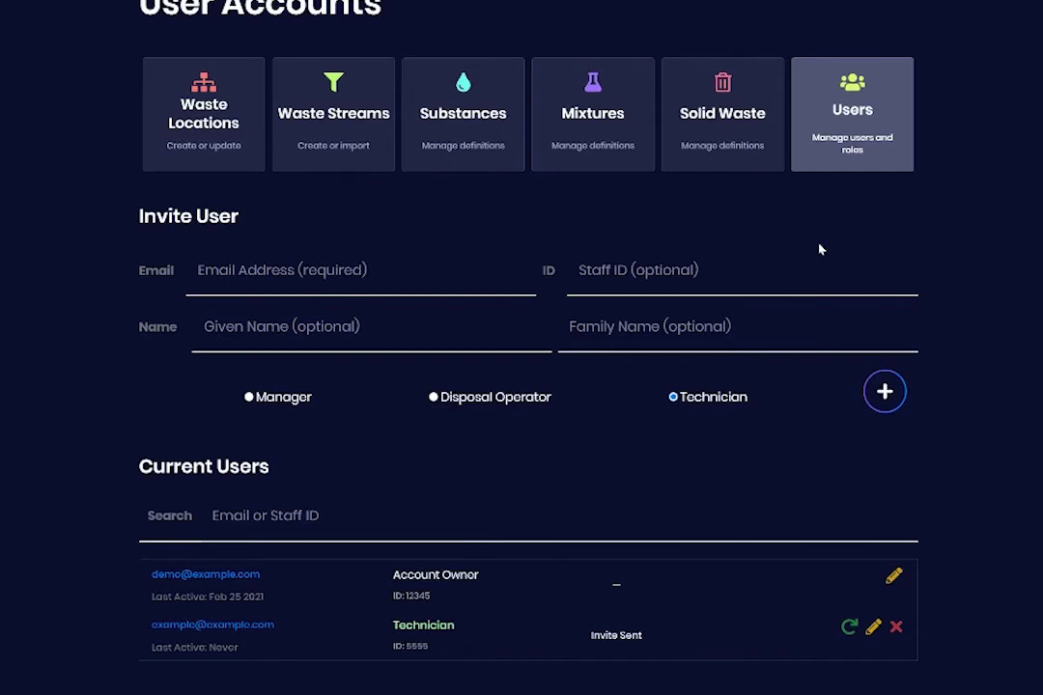
scroll(818, 250, "up", 2)
Step: Open the Logs & Reporting usage trends and chart the liquid waste volumes of Bulk Liquid A and Bulk Liquid B
left_click(825, 52)
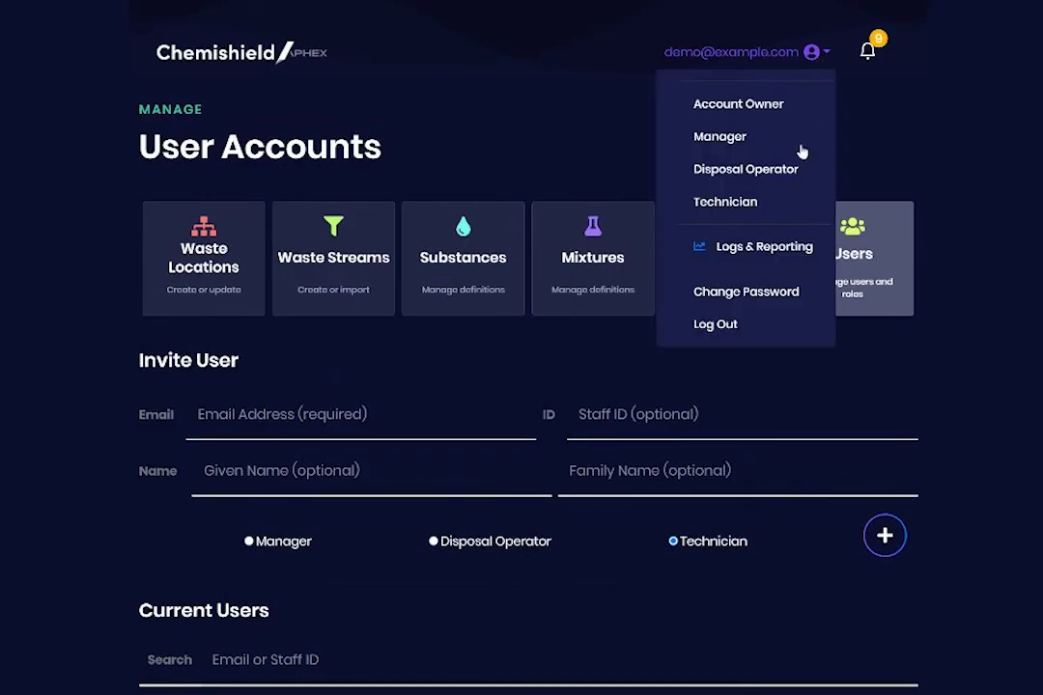
left_click(800, 253)
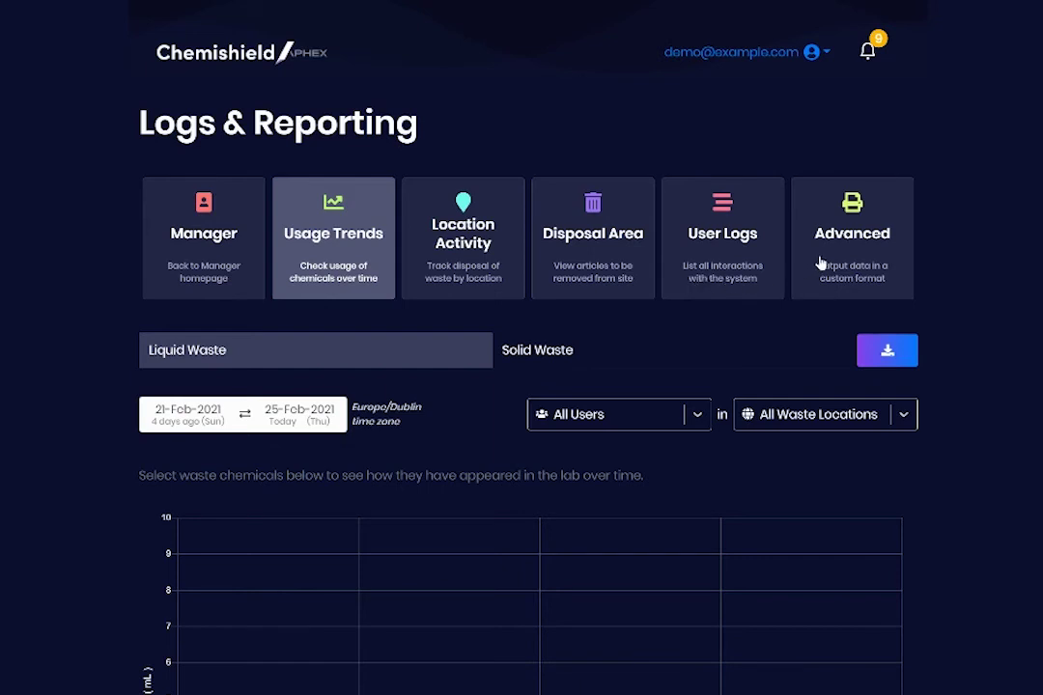
scroll(816, 259, "down", 2)
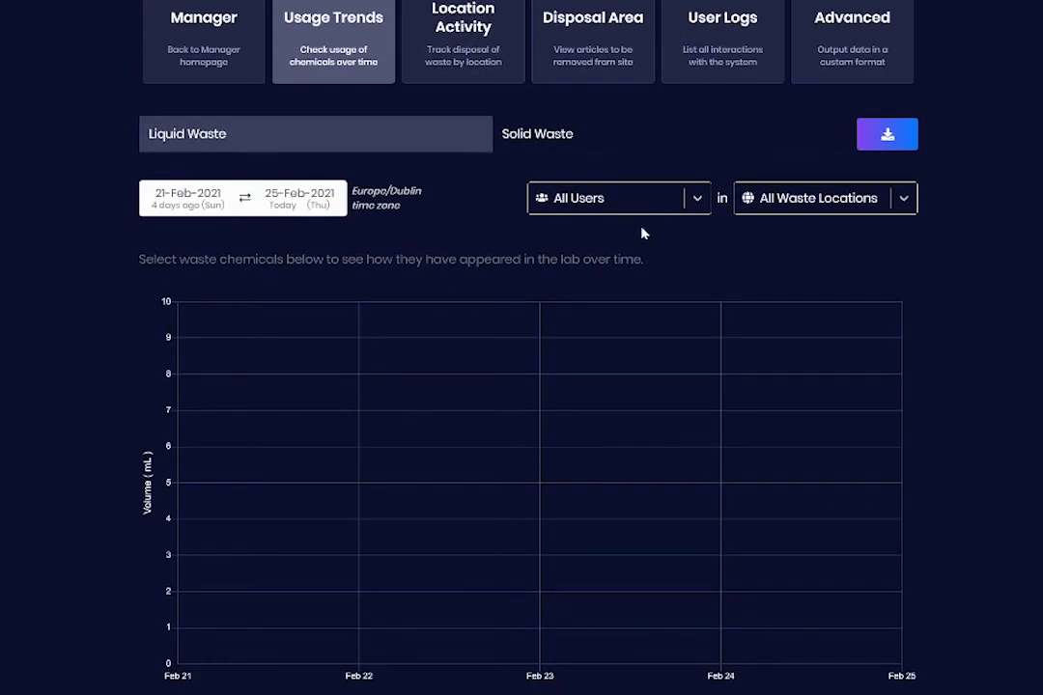
scroll(485, 254, "down", 1)
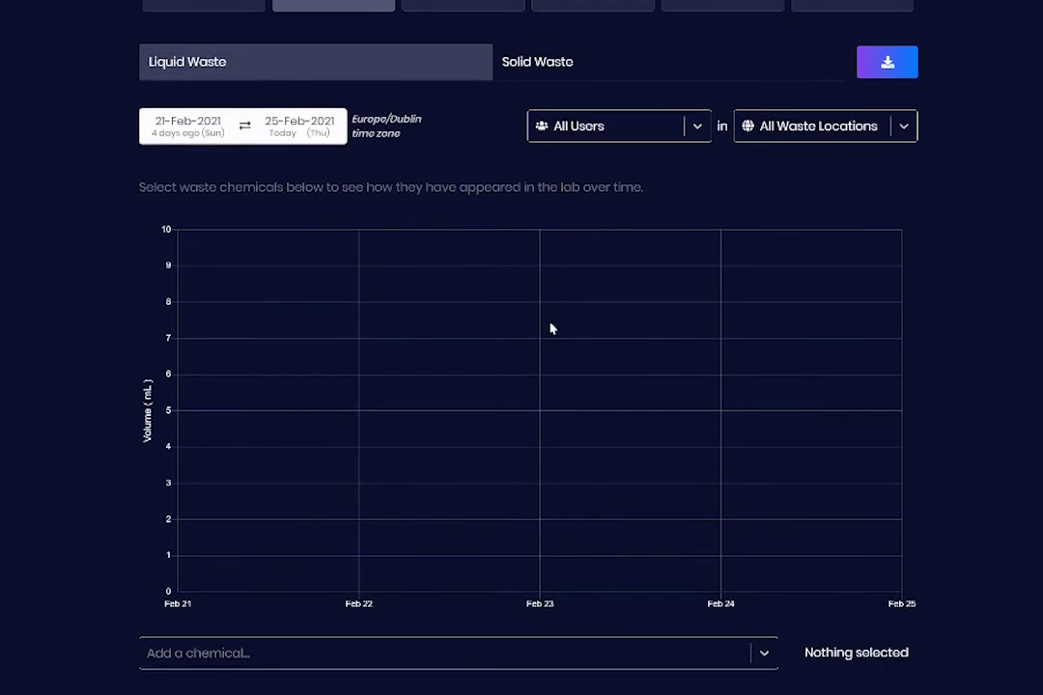
left_click(763, 653)
left_click(508, 451)
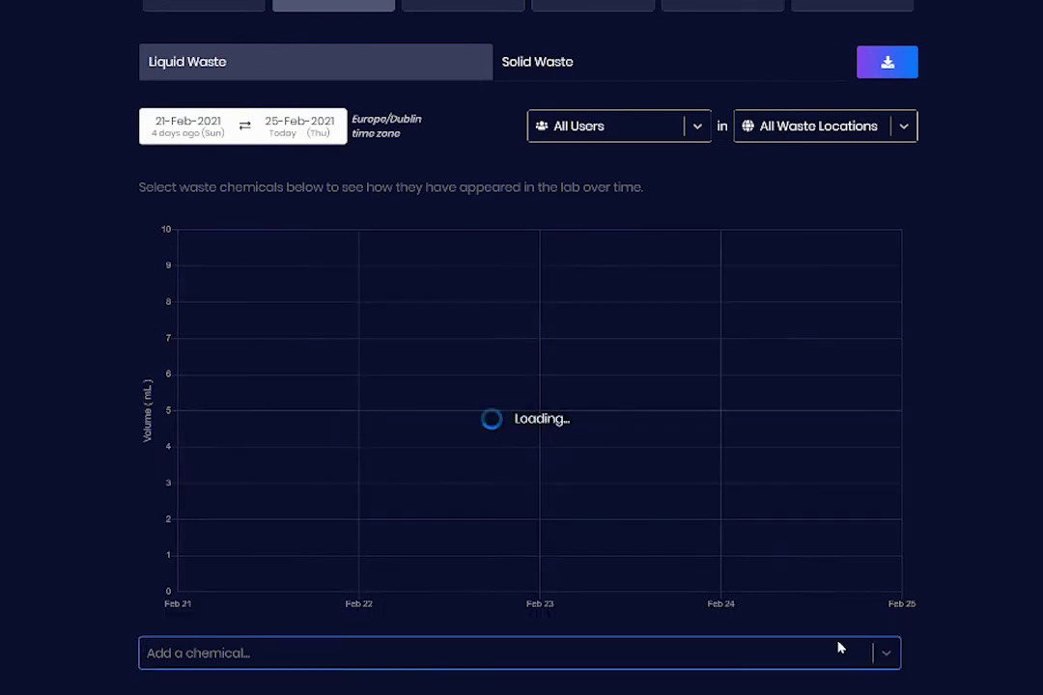
left_click(765, 652)
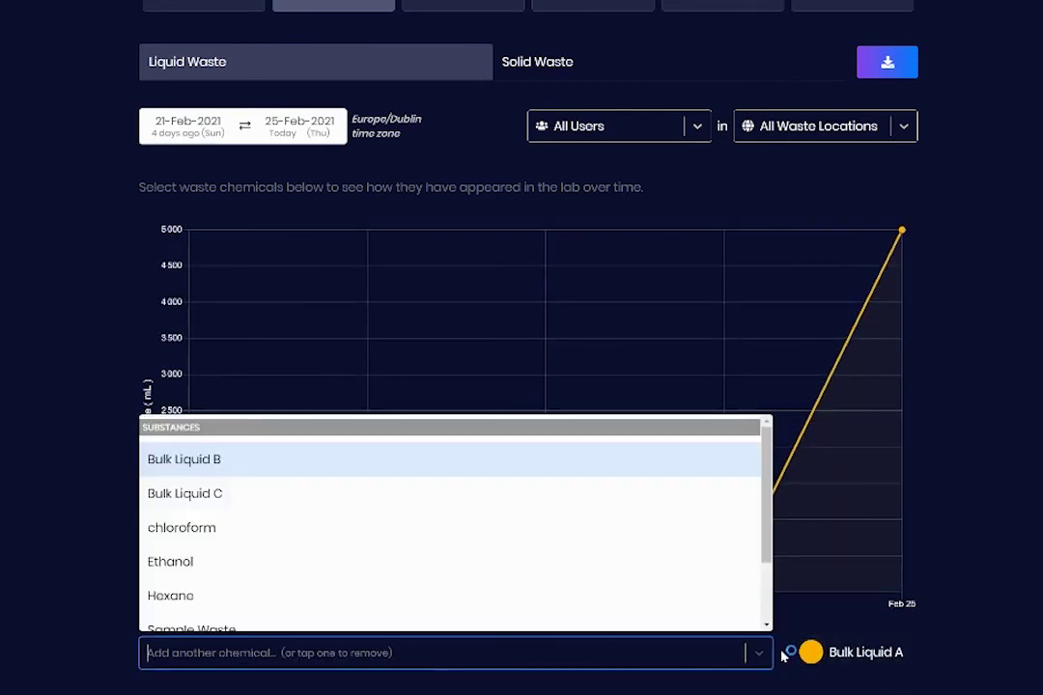
left_click(303, 463)
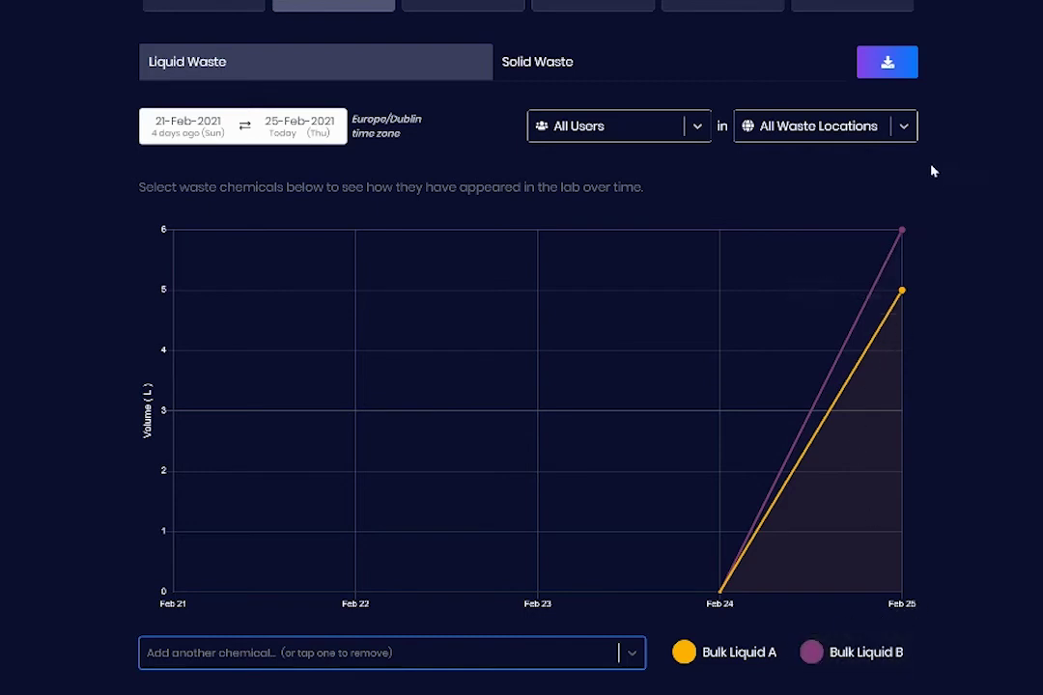
mouse_move(902, 293)
mouse_move(900, 245)
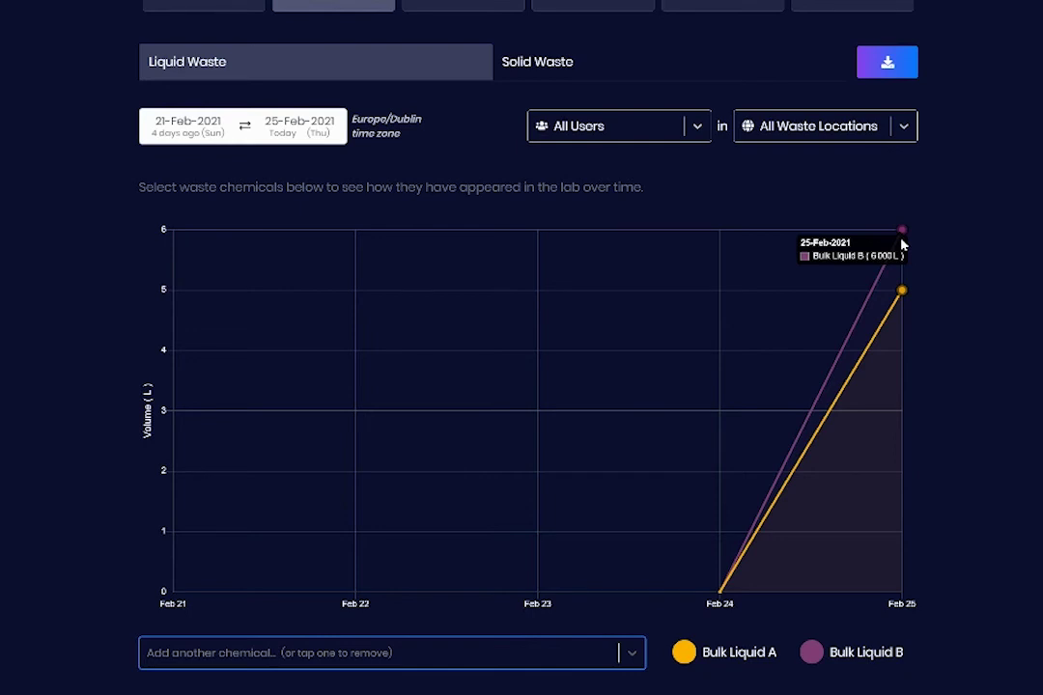
Step: Set the start date of the liquid waste trend chart to 01-Feb-2021
left_click(218, 111)
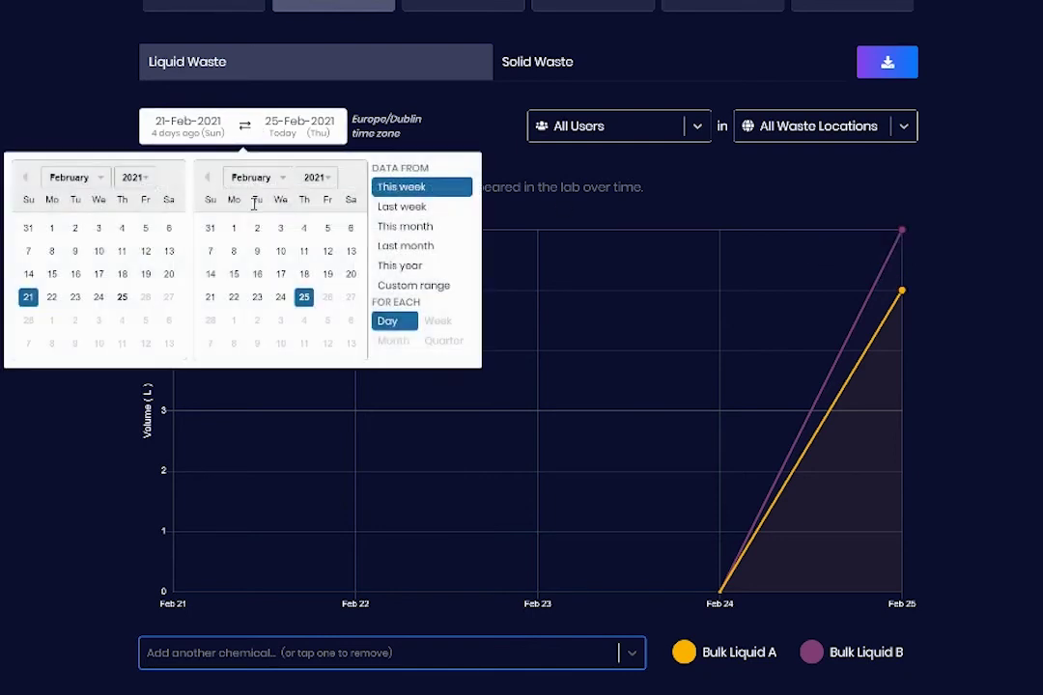
left_click(56, 231)
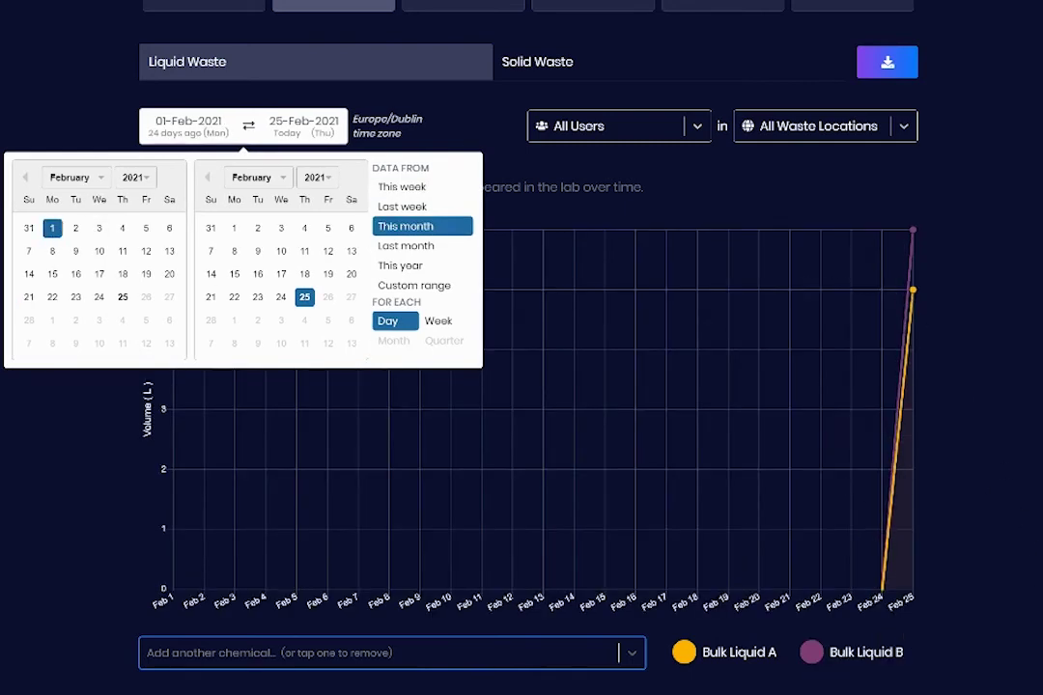
left_click(963, 437)
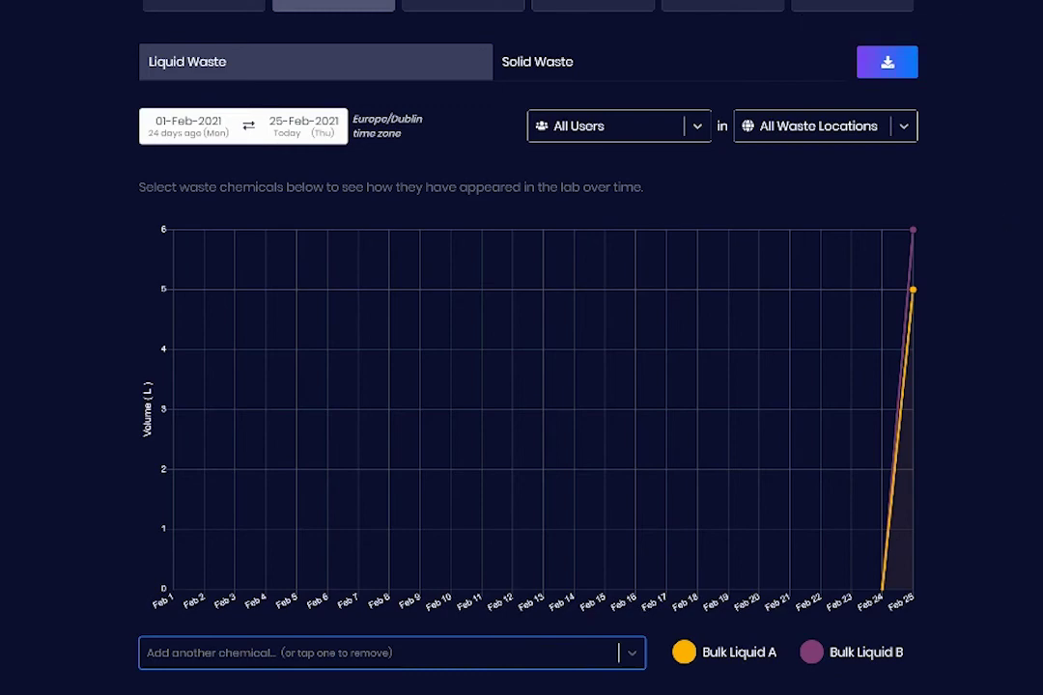
Step: Switch the usage trends report from liquid waste to solid waste
scroll(521, 386, "up", 2)
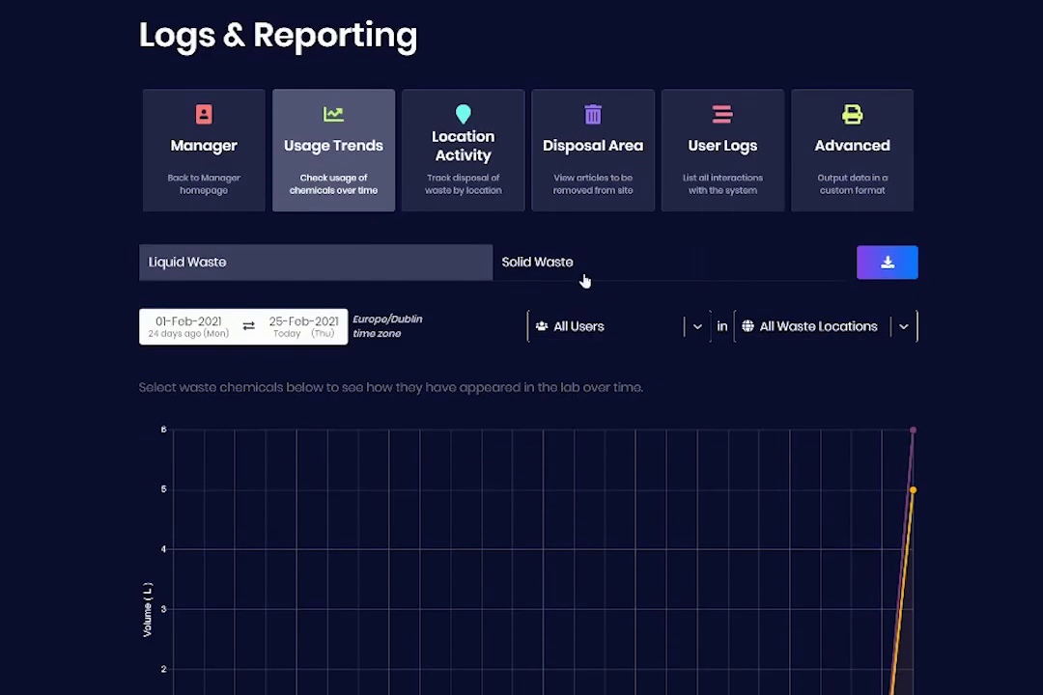
left_click(544, 271)
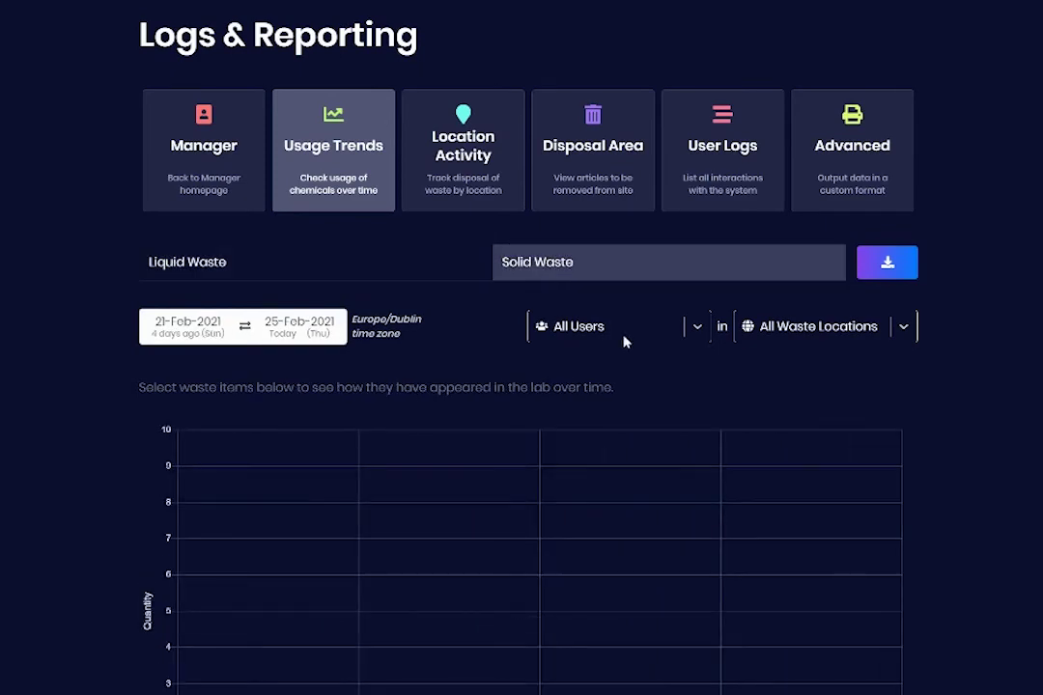
Step: Open the Location Activity report and view Waste Location A's liquid waste bottles by waste stream
scroll(624, 340, "down", 1)
scroll(811, 308, "down", 1)
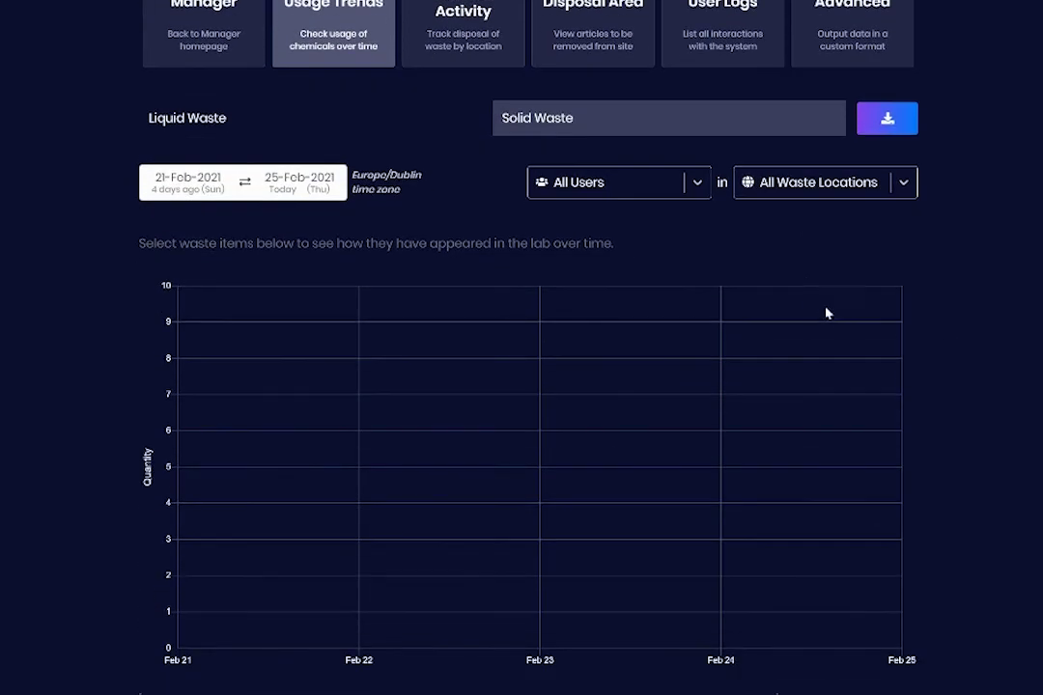
scroll(866, 327, "up", 3)
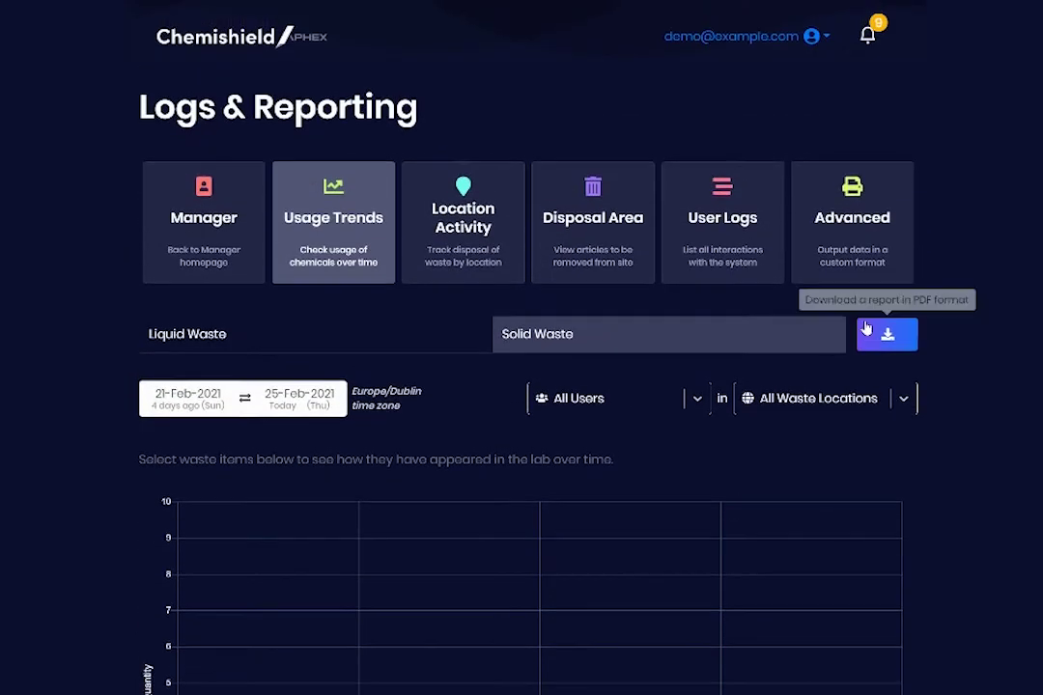
left_click(519, 253)
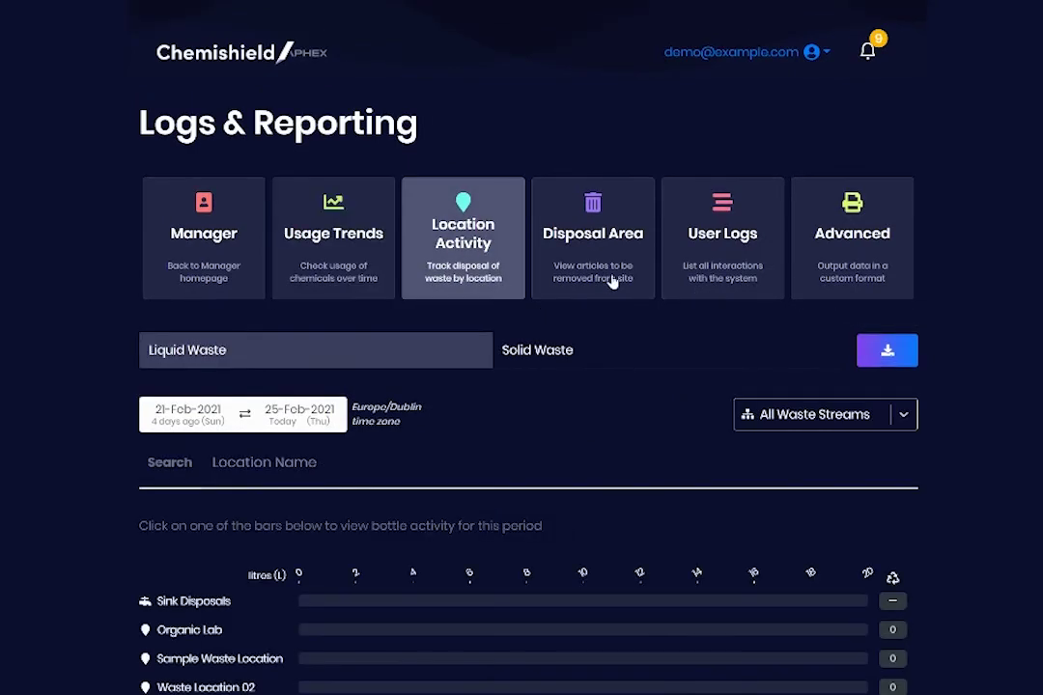
scroll(621, 282, "down", 1)
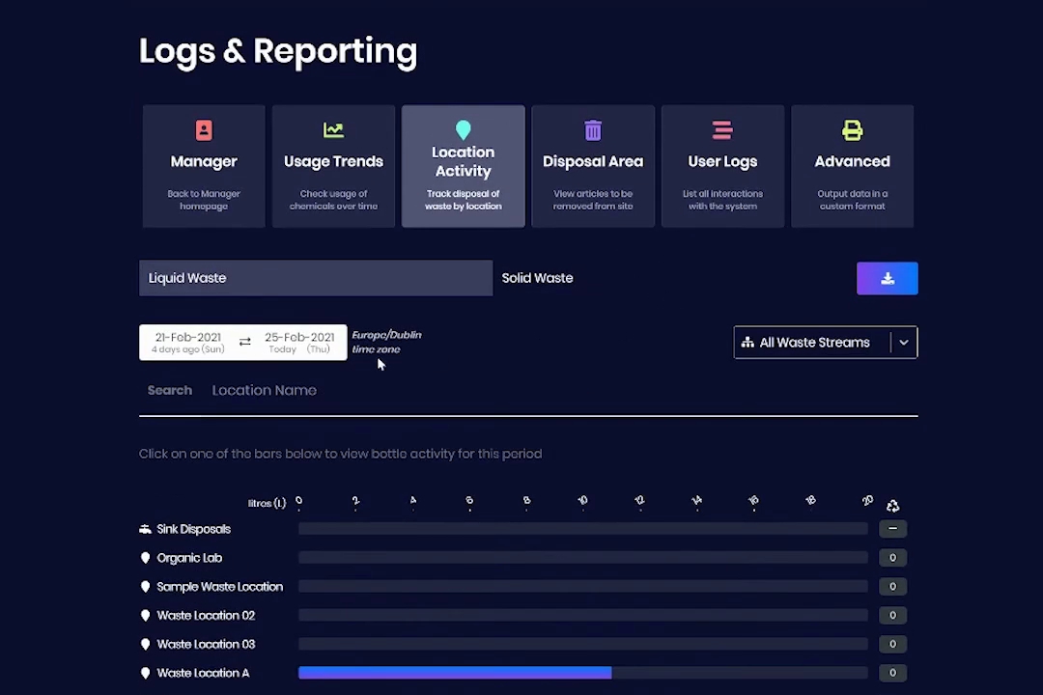
scroll(536, 362, "down", 1)
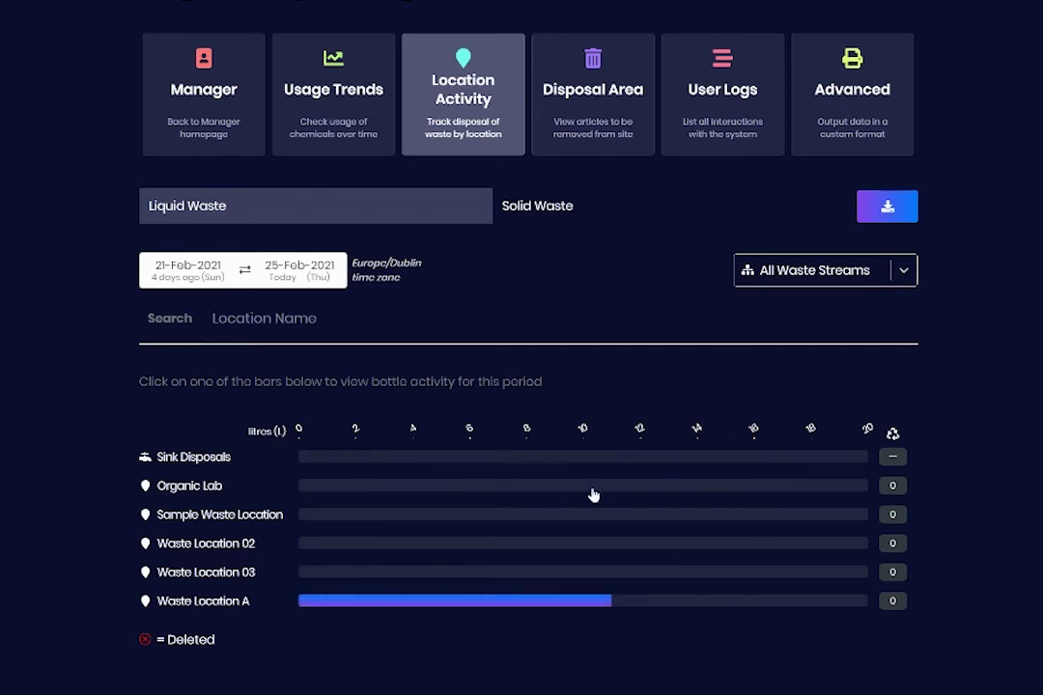
left_click(599, 602)
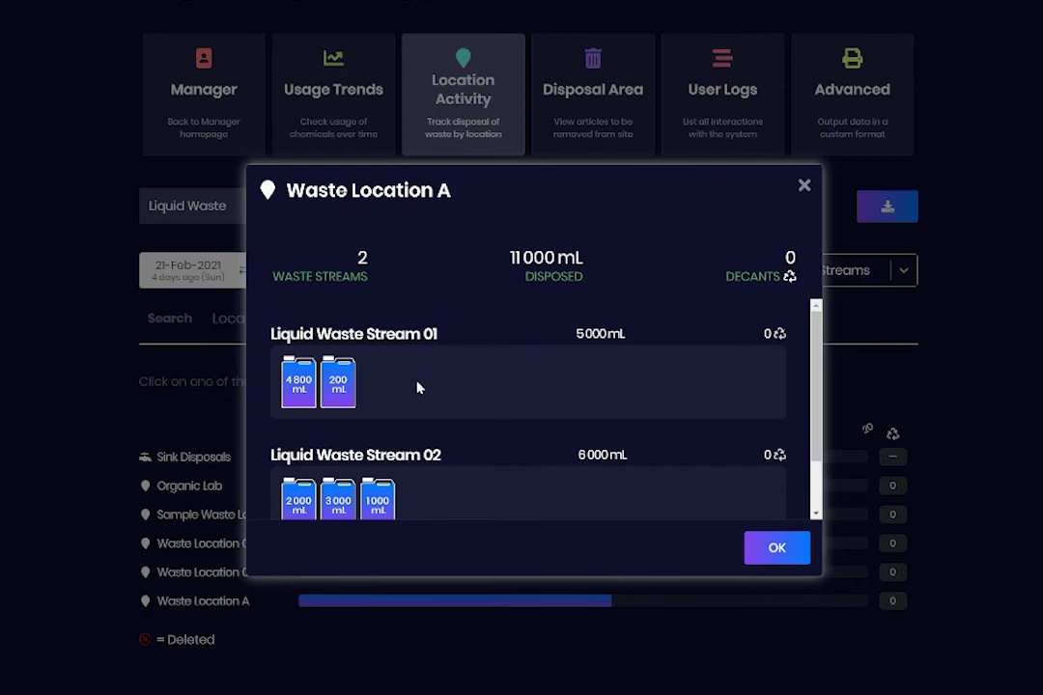
scroll(421, 383, "down", 2)
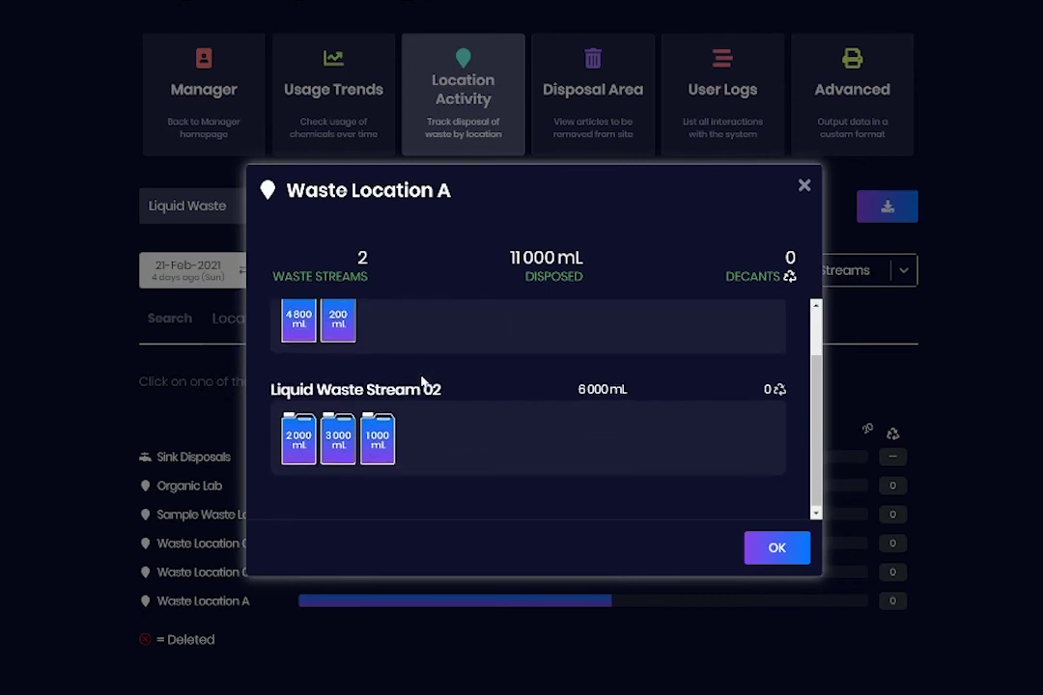
Step: Open the 200 mL bottle of Liquid Waste Stream 01 and examine its details, addition history and containers used
scroll(421, 379, "up", 2)
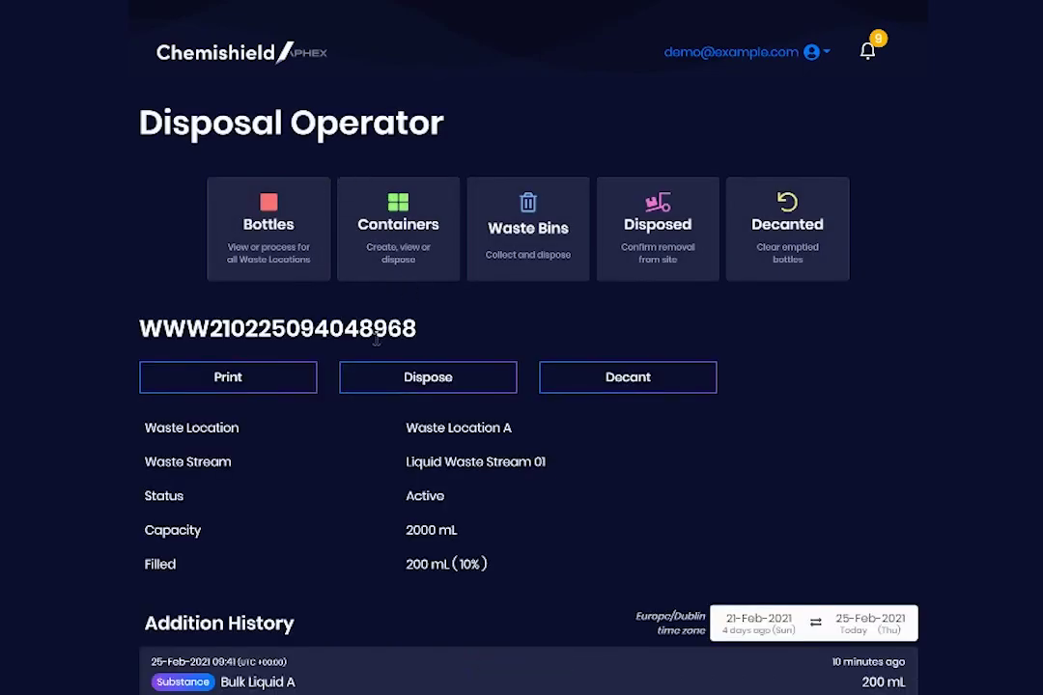
scroll(461, 309, "down", 2)
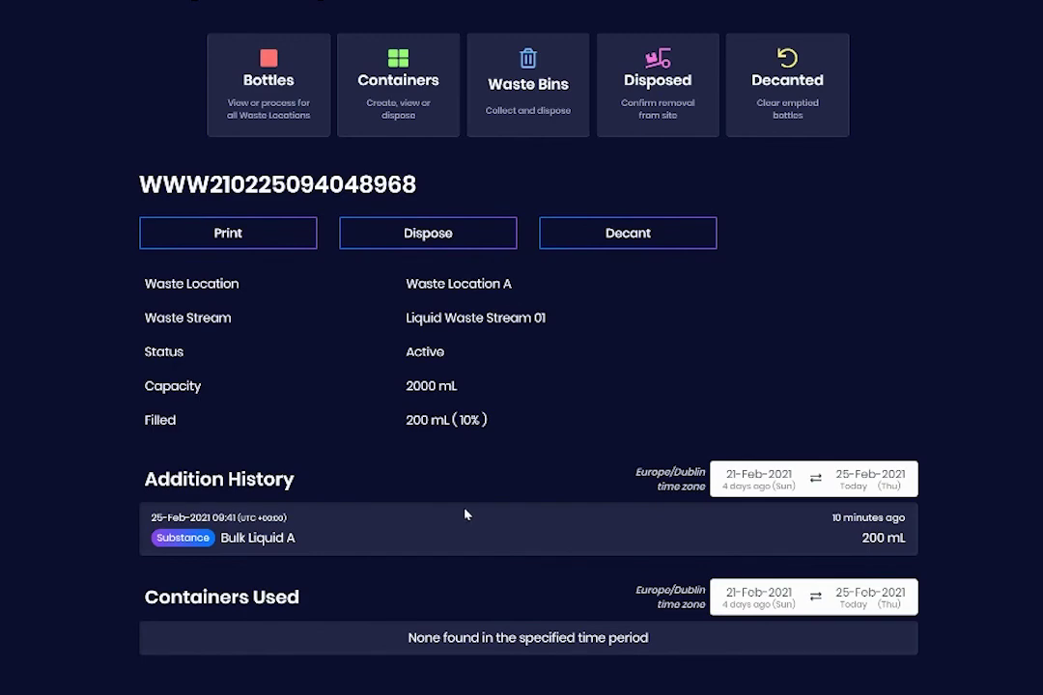
scroll(465, 515, "up", 2)
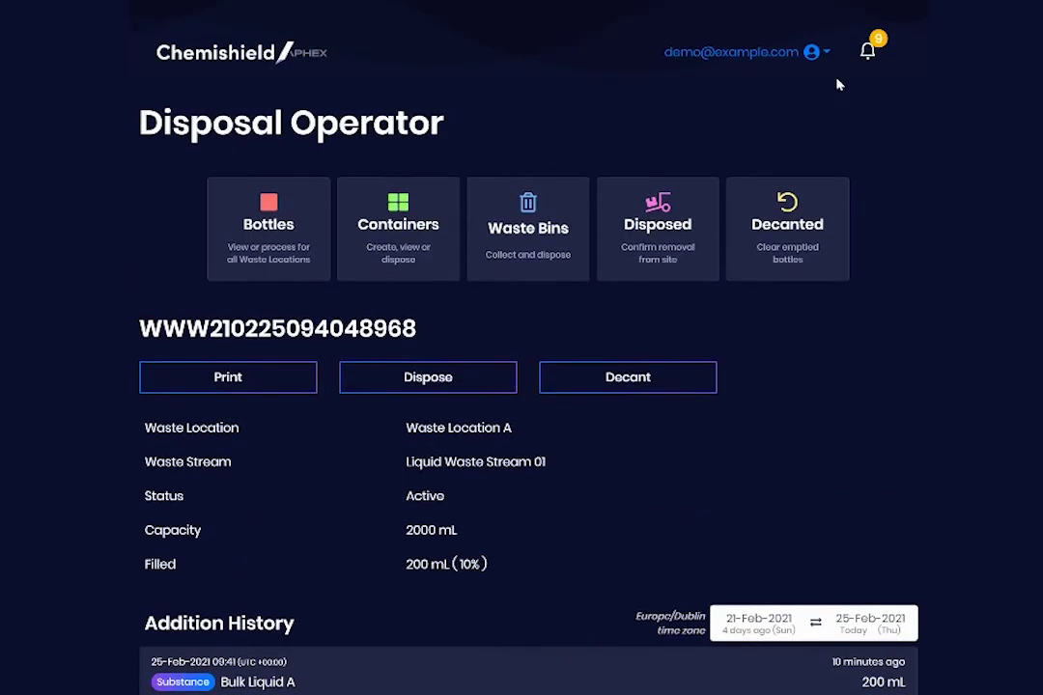
Step: Return to Logs & Reporting and view the bottles of Liquid Waste Stream 02 in the Disposal Area report
left_click(826, 51)
left_click(795, 253)
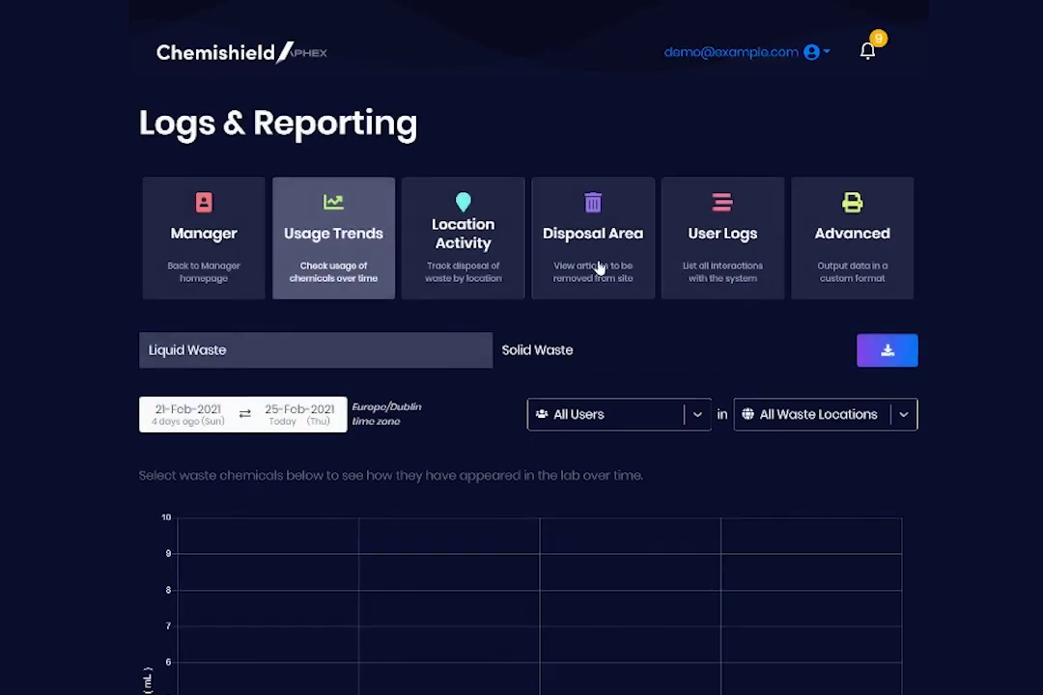
left_click(598, 268)
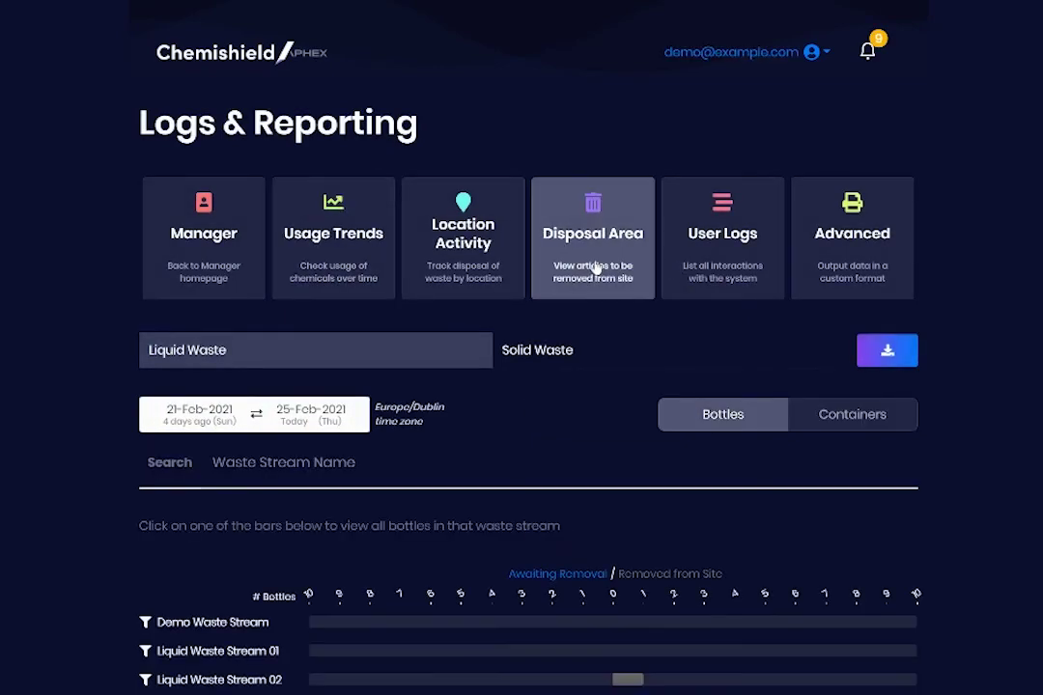
scroll(596, 269, "down", 1)
scroll(596, 269, "down", 2)
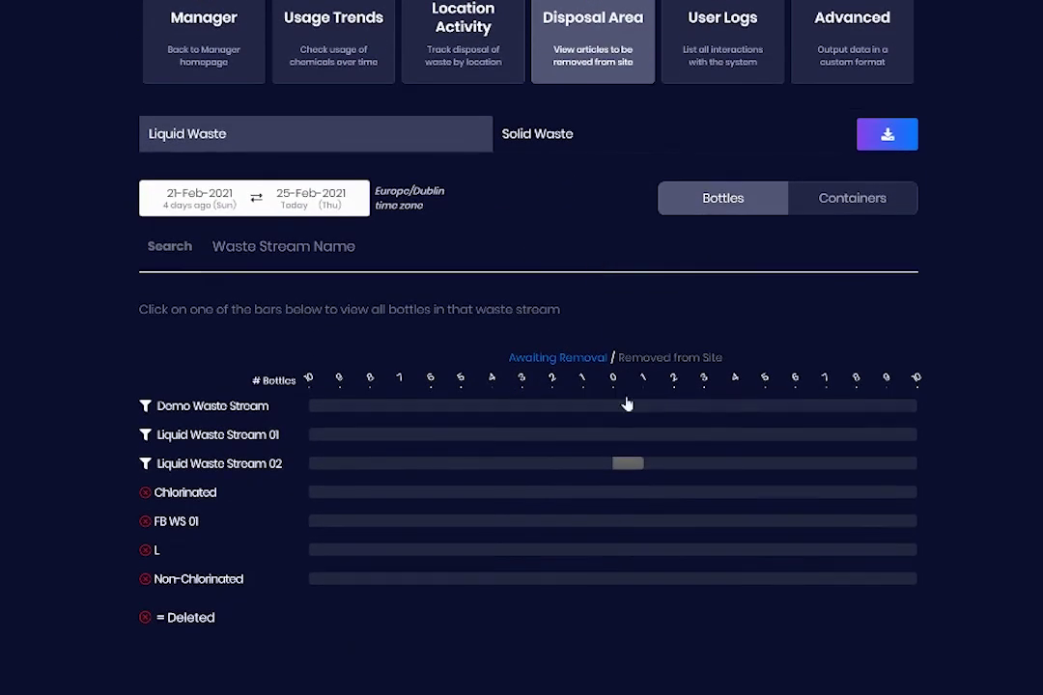
left_click(635, 470)
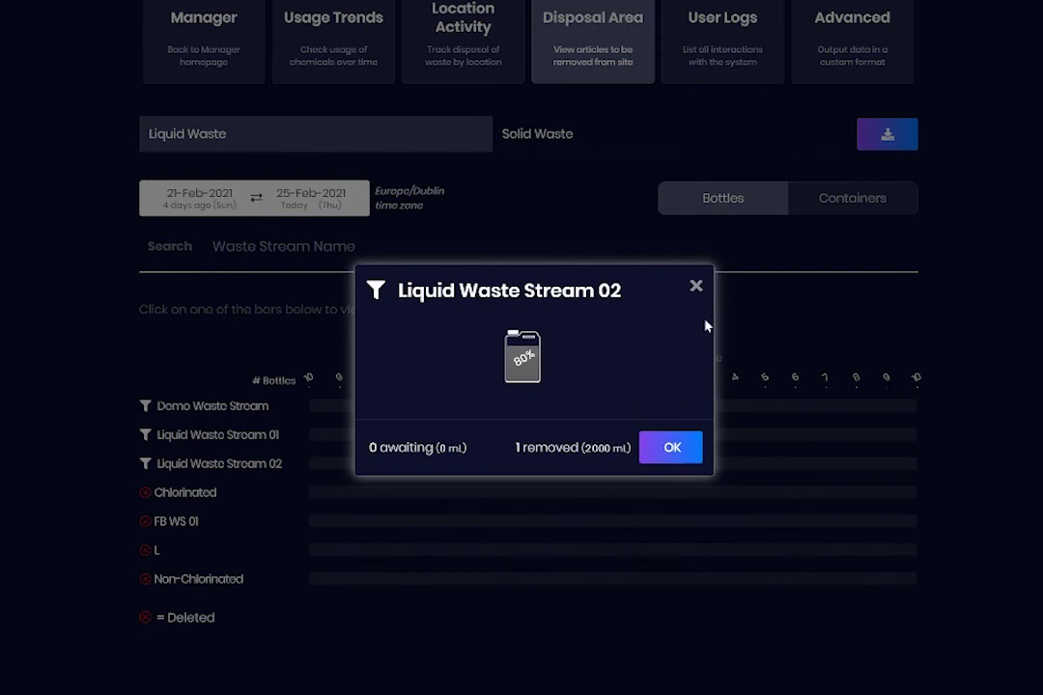
left_click(700, 290)
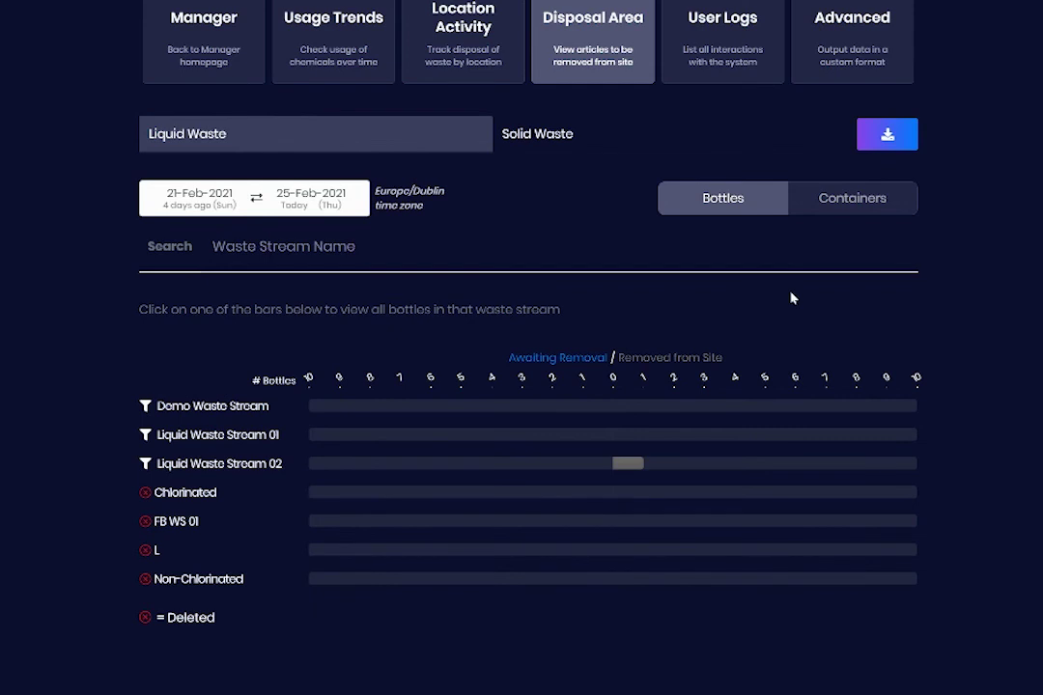
Step: Open the User Logs and review the recorded bottle actions with their dates, users, waste locations and roles
scroll(790, 299, "up", 1)
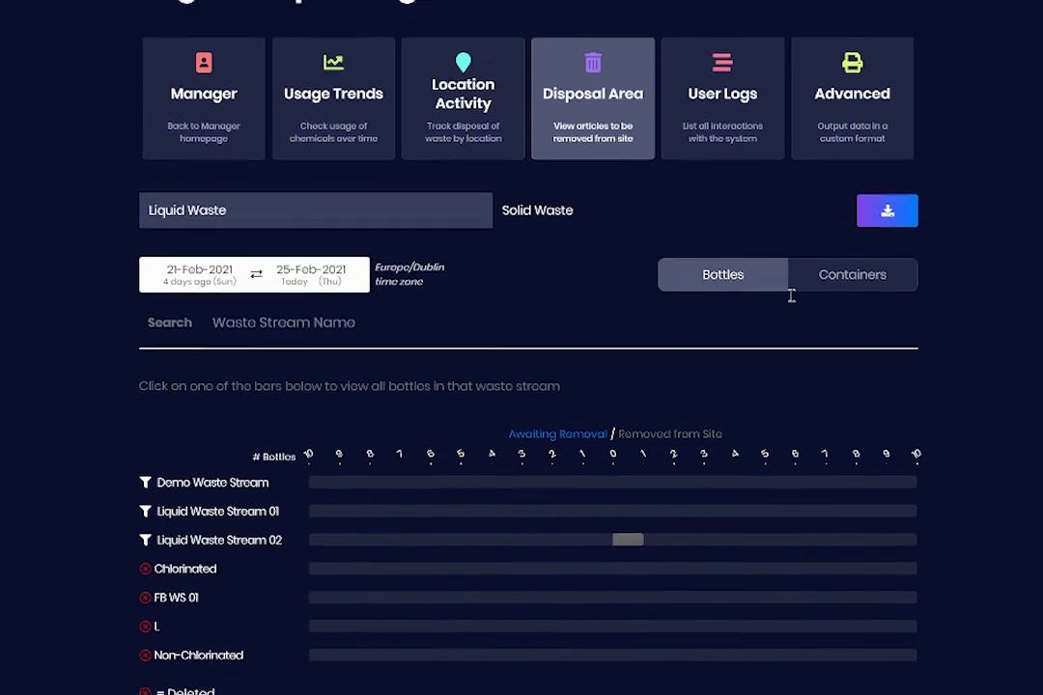
scroll(791, 296, "up", 2)
left_click(745, 243)
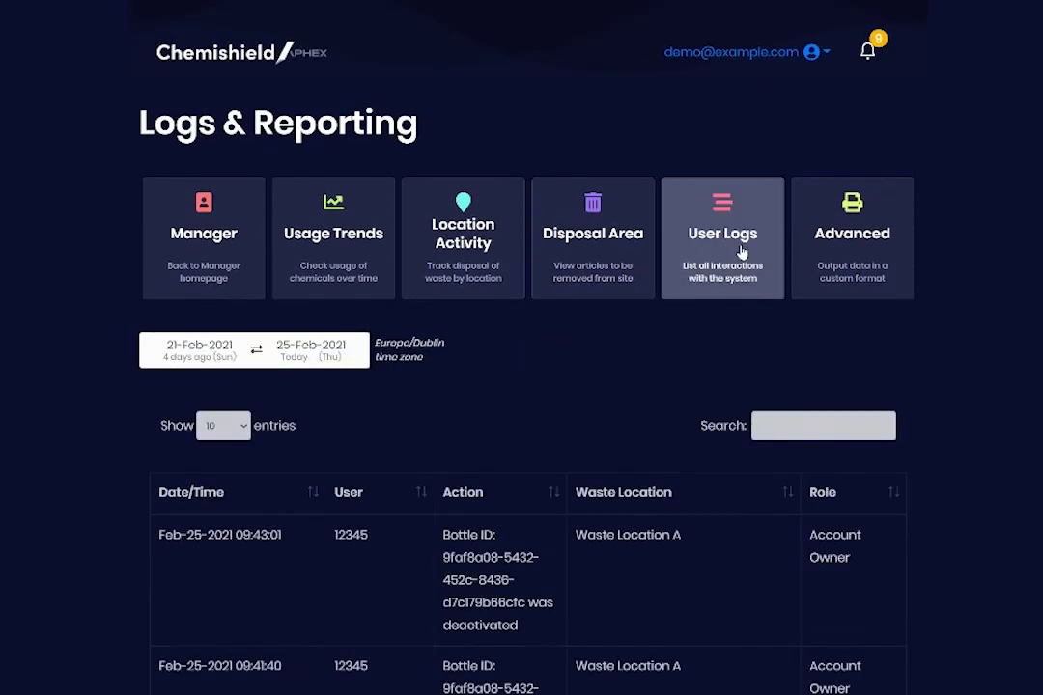
scroll(721, 321, "down", 1)
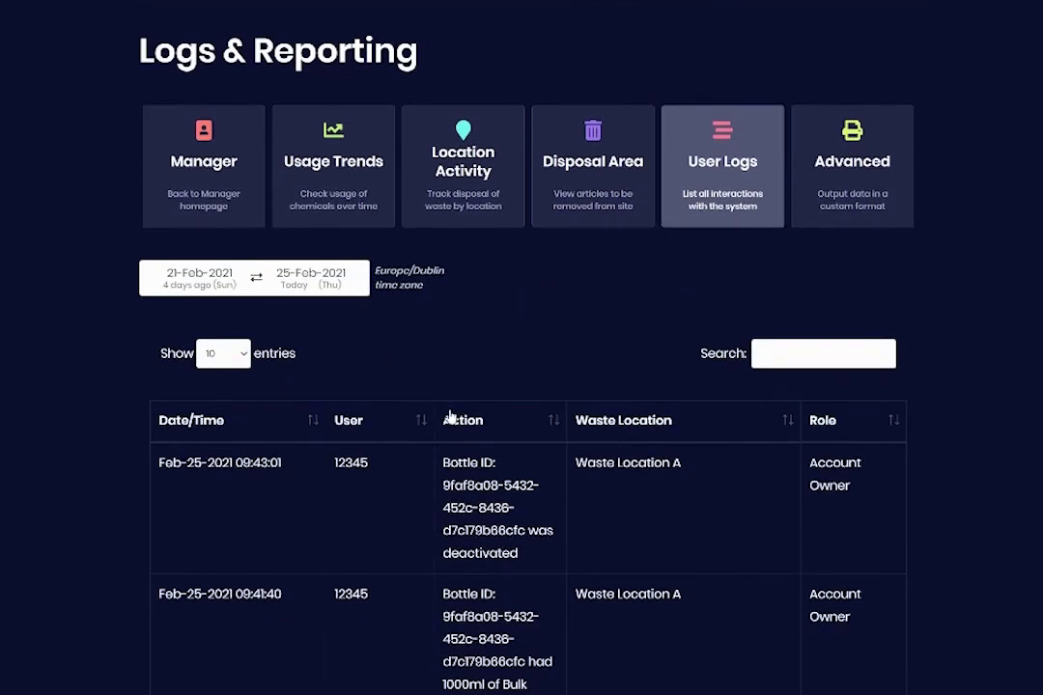
scroll(501, 492, "down", 4)
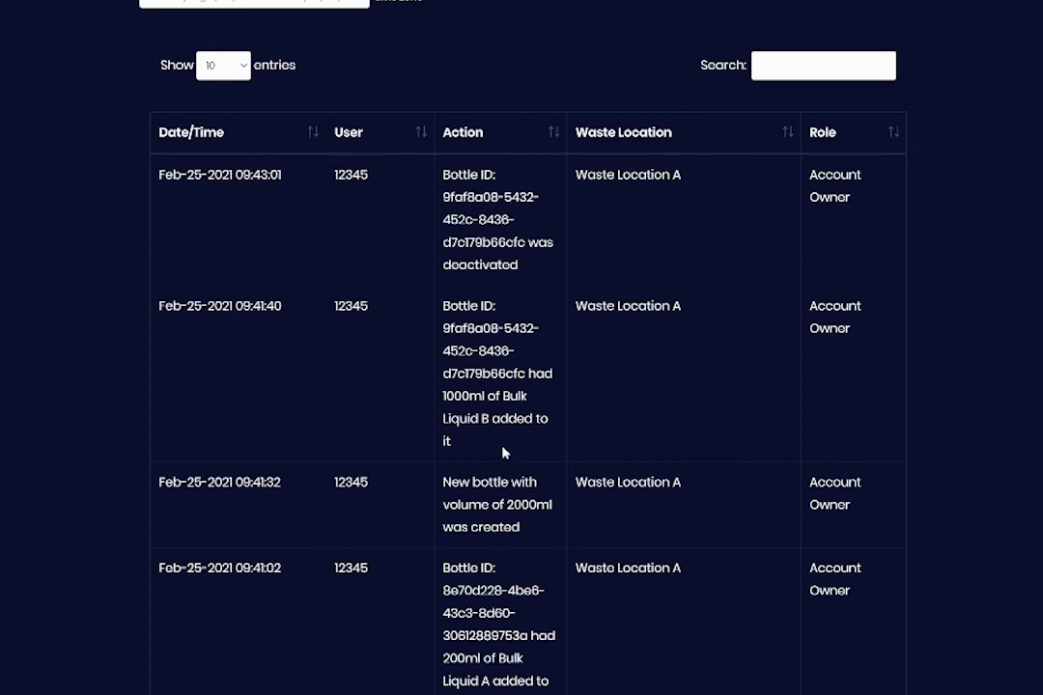
scroll(517, 452, "up", 1)
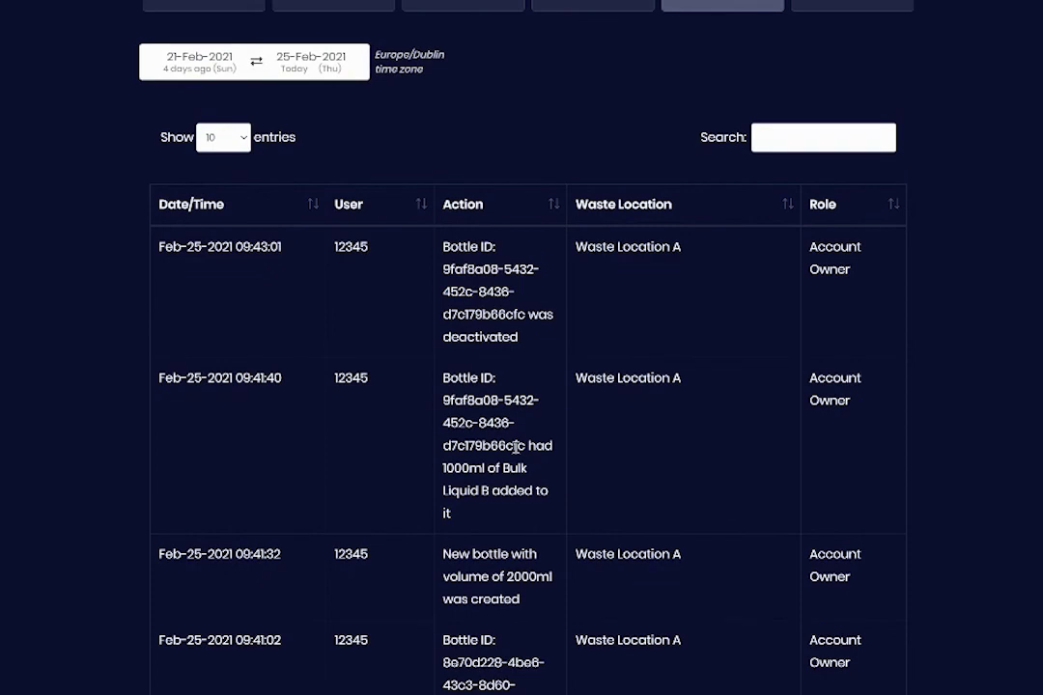
scroll(516, 446, "up", 1)
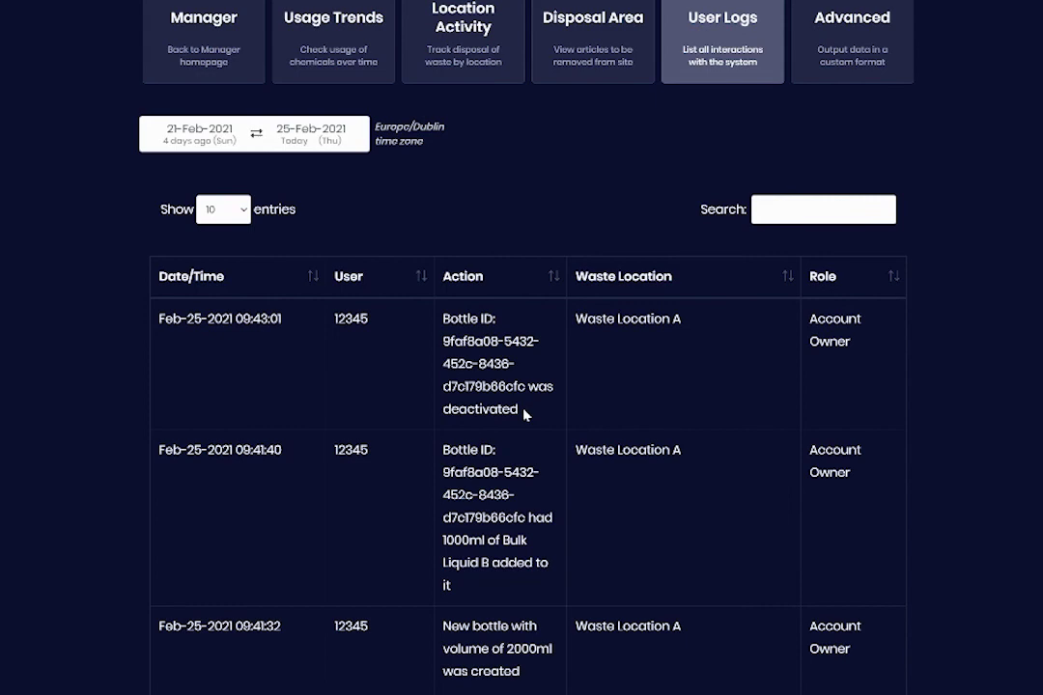
scroll(524, 413, "up", 2)
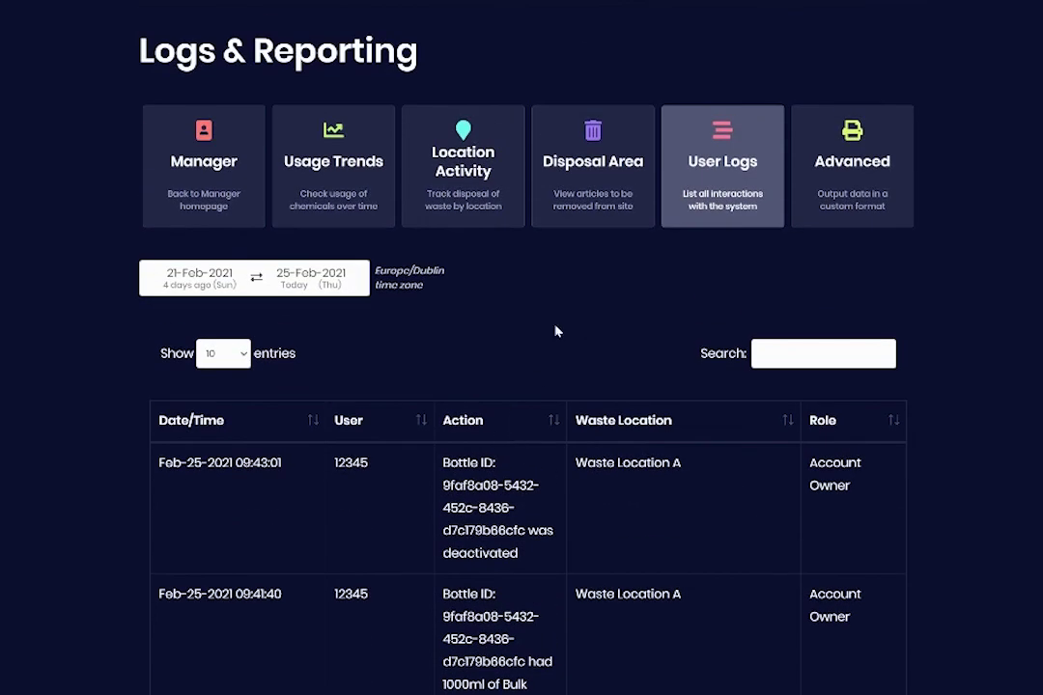
Step: Open the Advanced report and switch its pending entries from liquid waste to solid waste
left_click(847, 195)
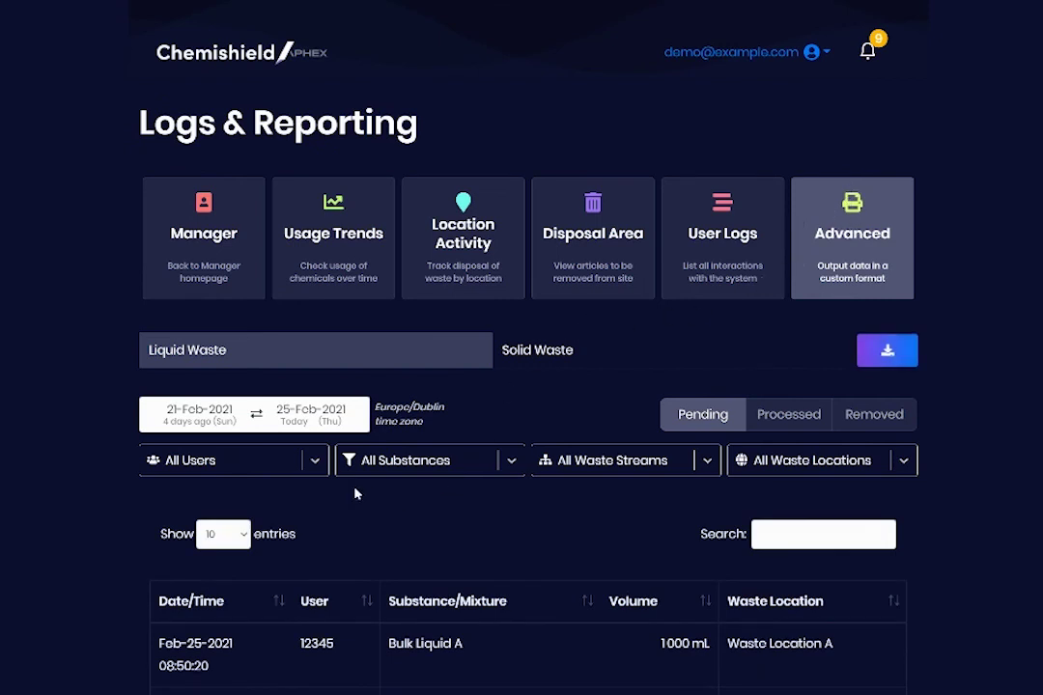
scroll(391, 495, "down", 1)
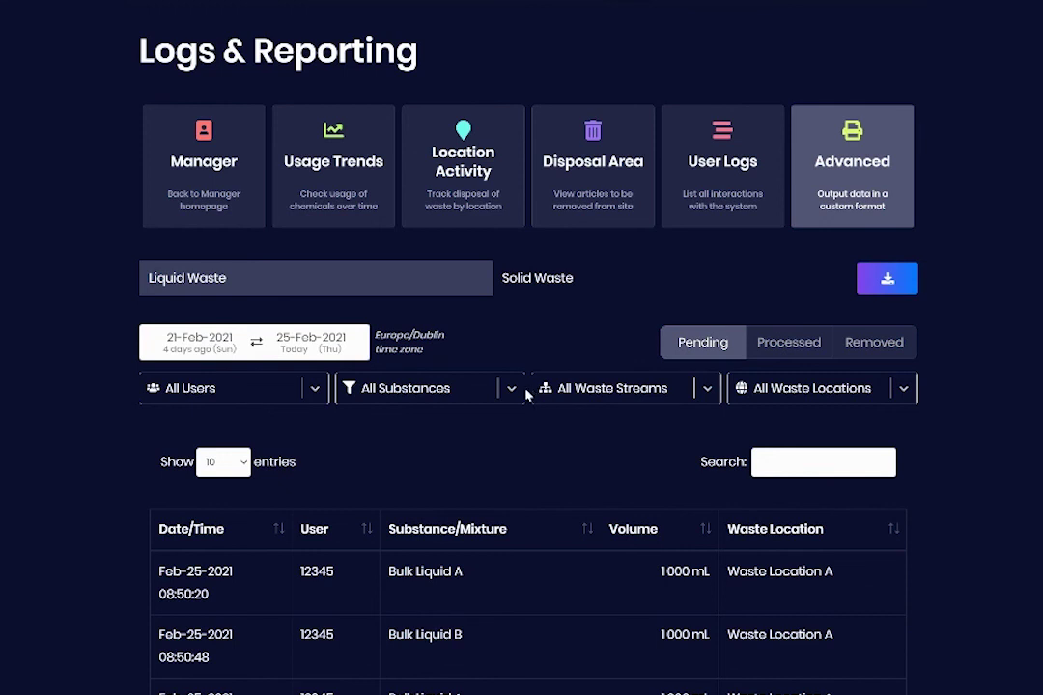
left_click(548, 280)
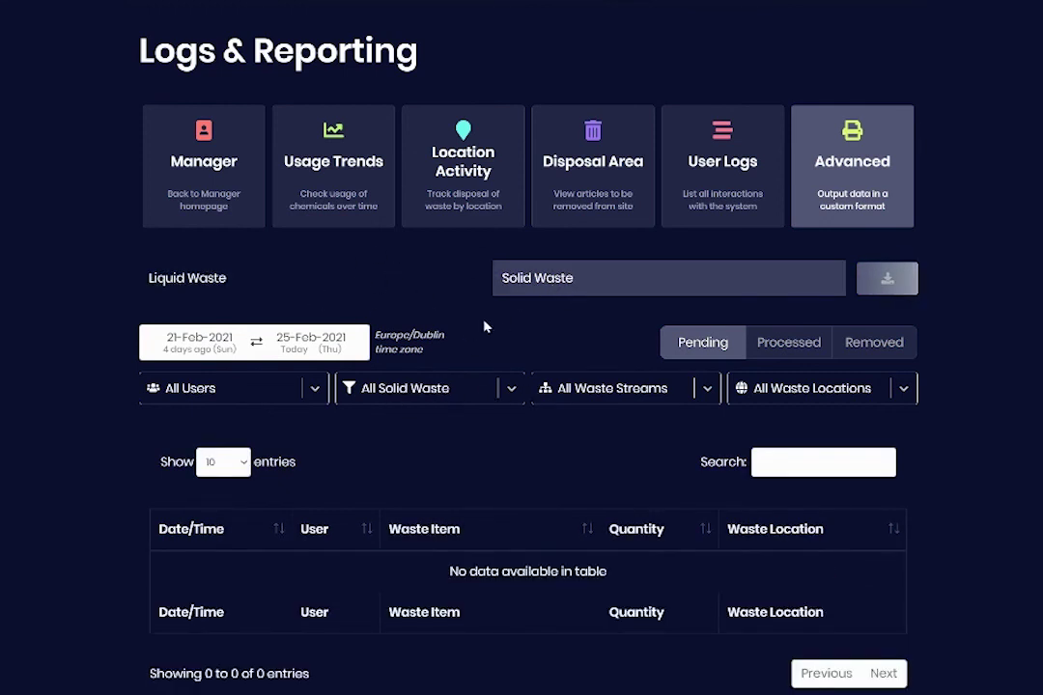
Step: Switch to the Disposal Operator role and review the fill levels of the bottles in all waste locations
scroll(492, 328, "up", 1)
left_click(786, 58)
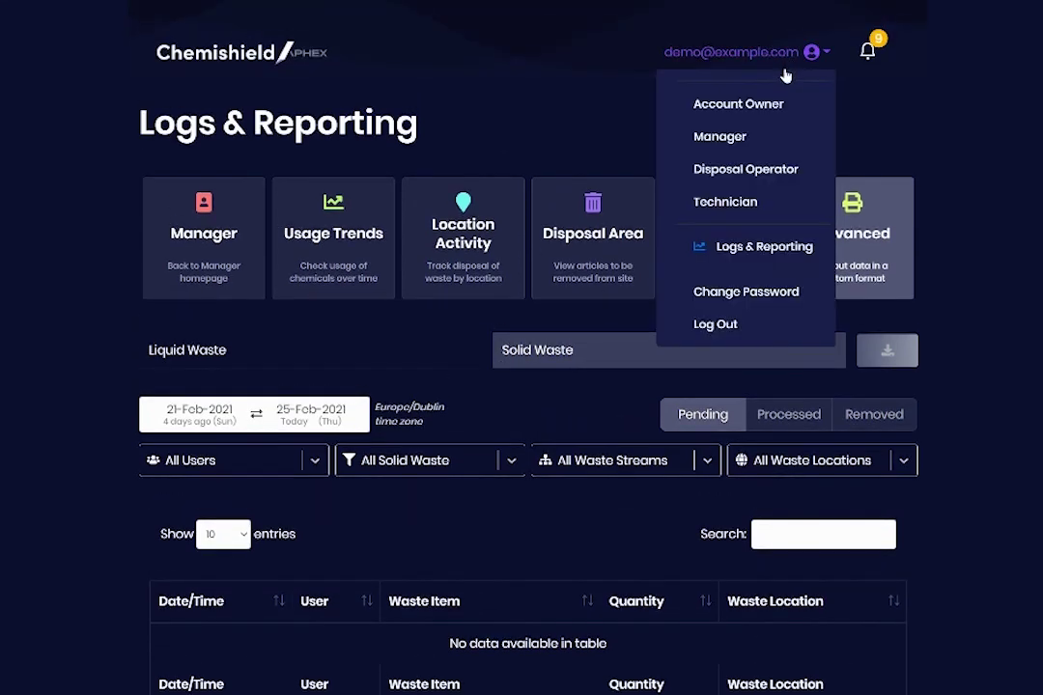
left_click(683, 171)
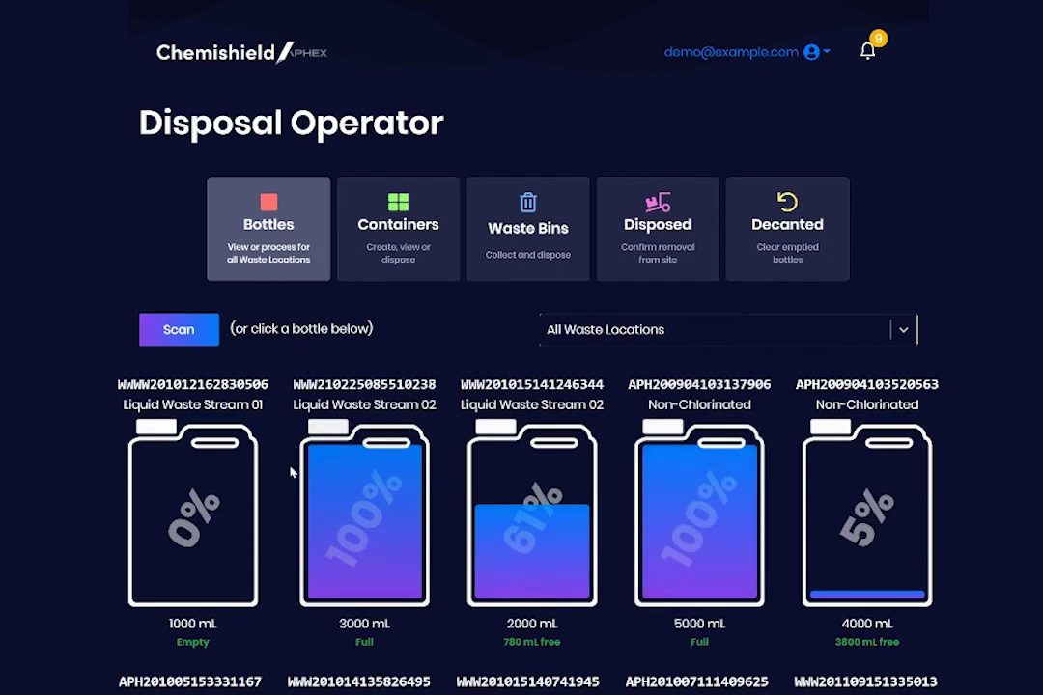
scroll(908, 536, "down", 5)
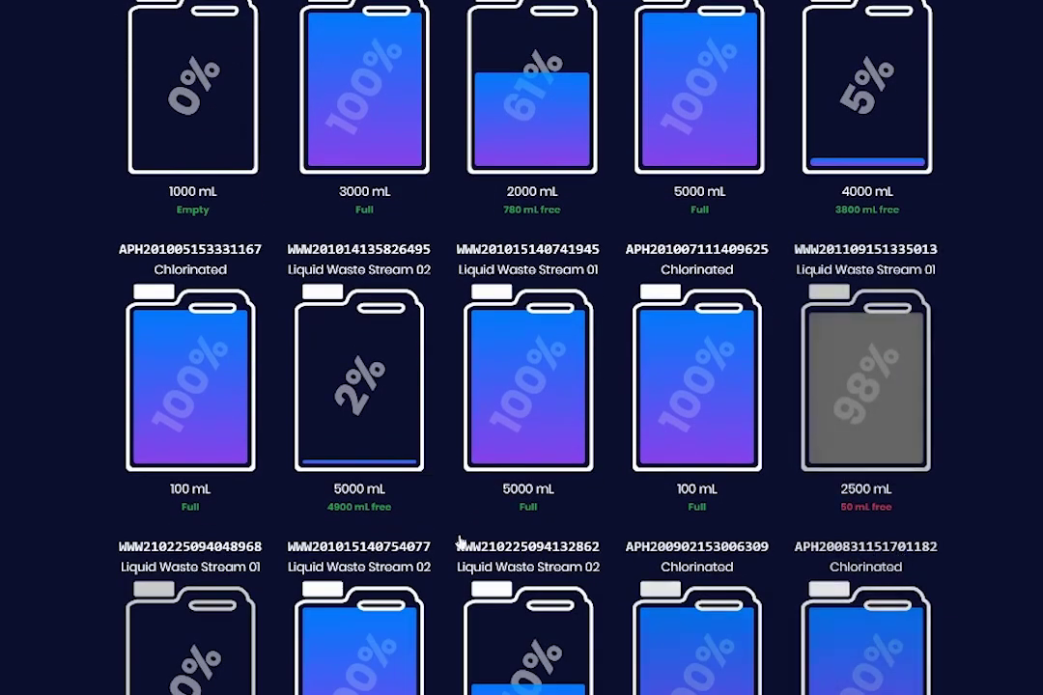
mouse_move(211, 400)
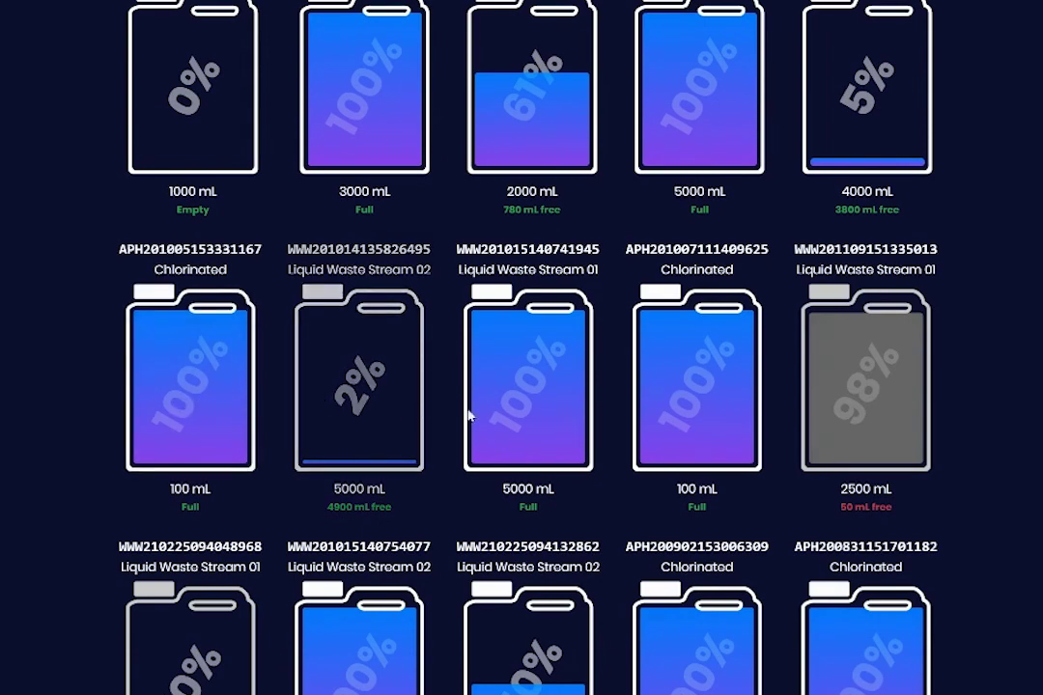
scroll(864, 402, "up", 3)
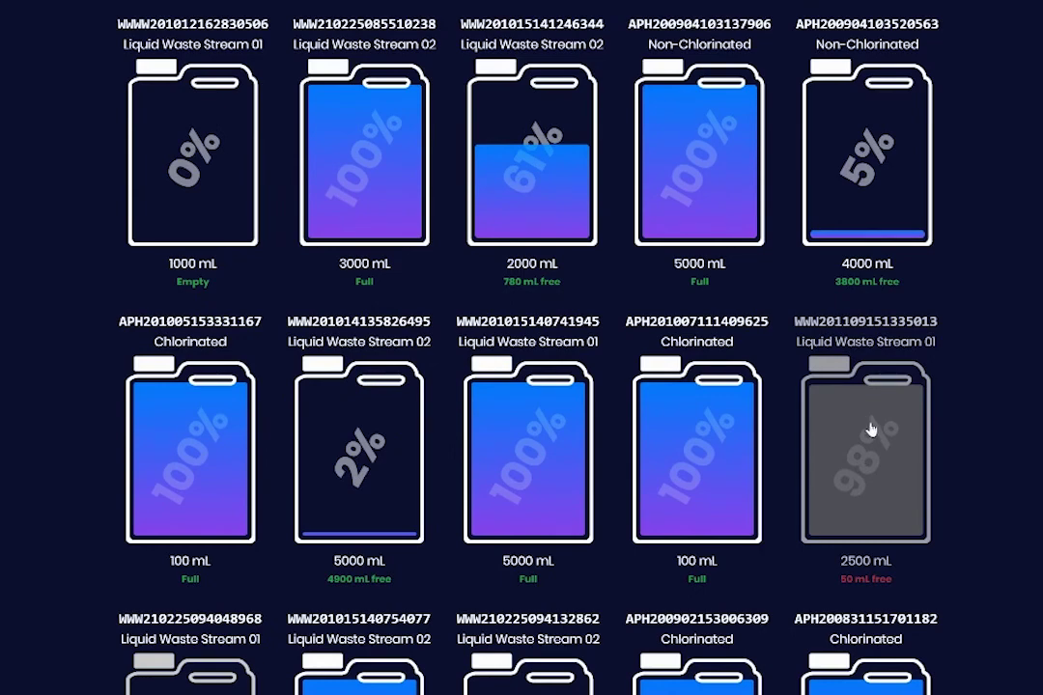
scroll(872, 436, "up", 3)
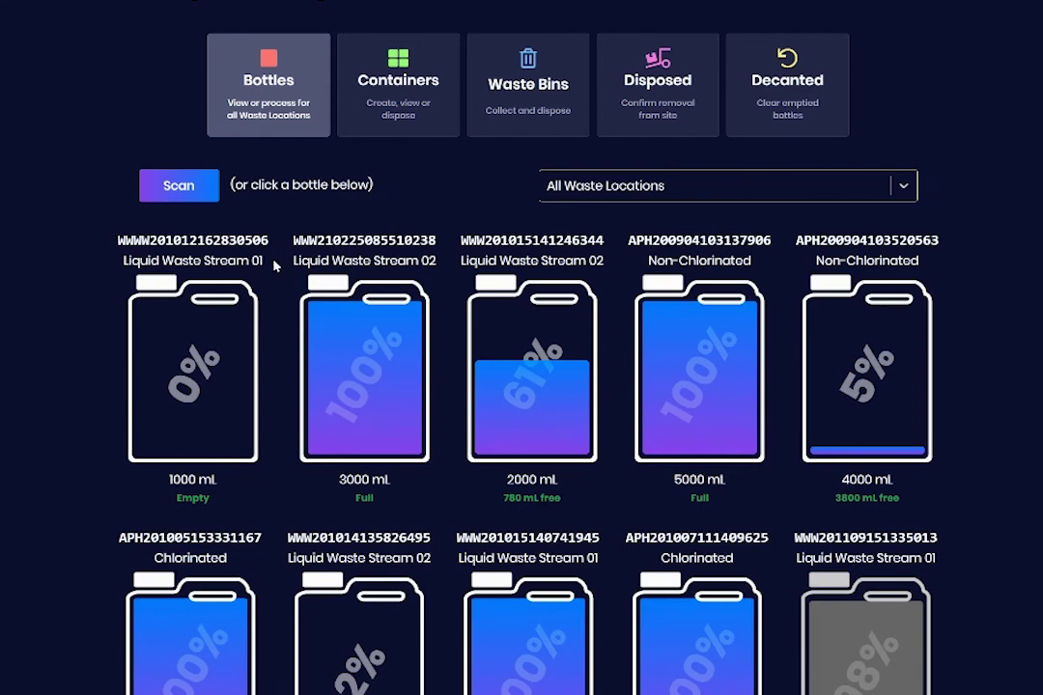
Step: Filter the bottle overview to Waste Location 03, and set it back to All Waste Locations
left_click(684, 189)
left_click(700, 343)
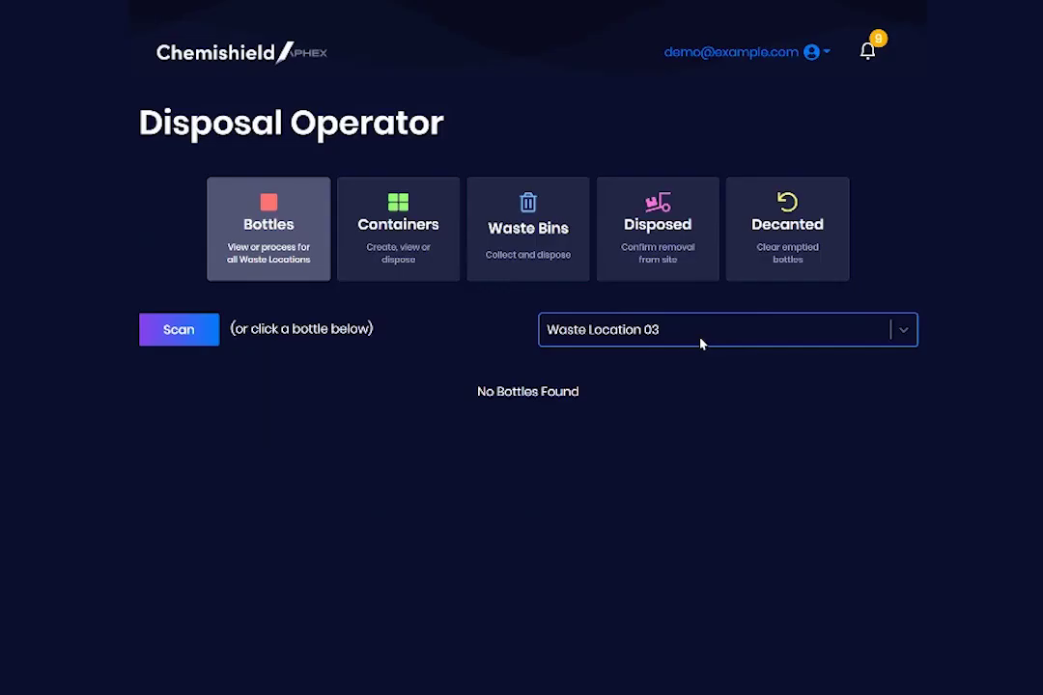
left_click(699, 342)
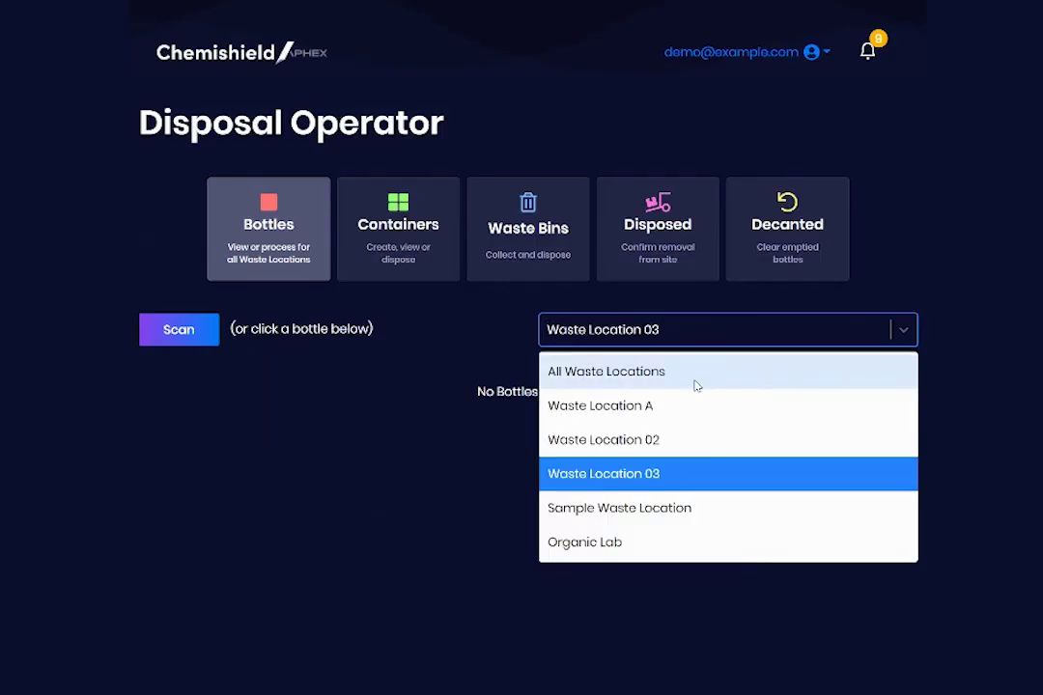
left_click(694, 381)
scroll(691, 386, "down", 3)
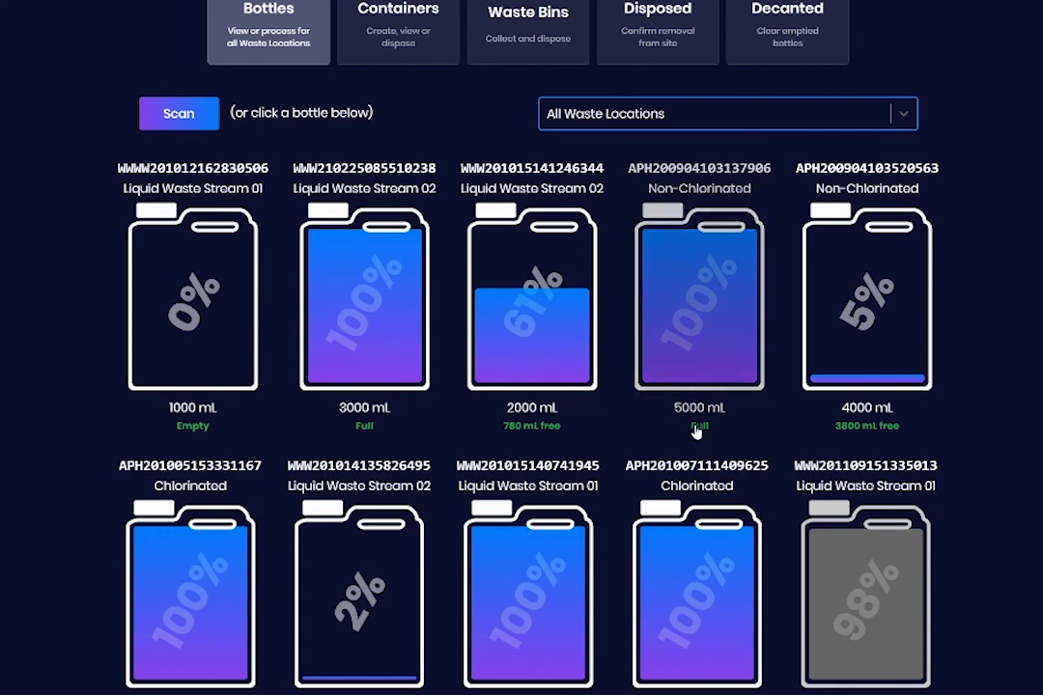
scroll(683, 438, "up", 3)
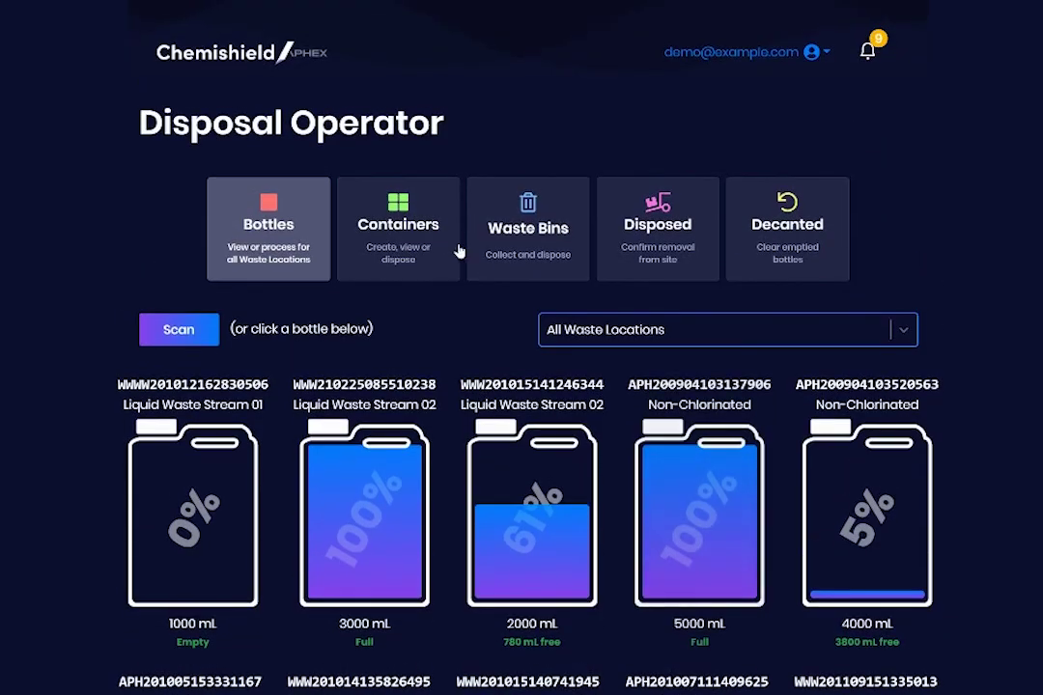
Step: Review the Disposal Operator's containers with their fill levels, and the waste bins across all waste locations
left_click(428, 254)
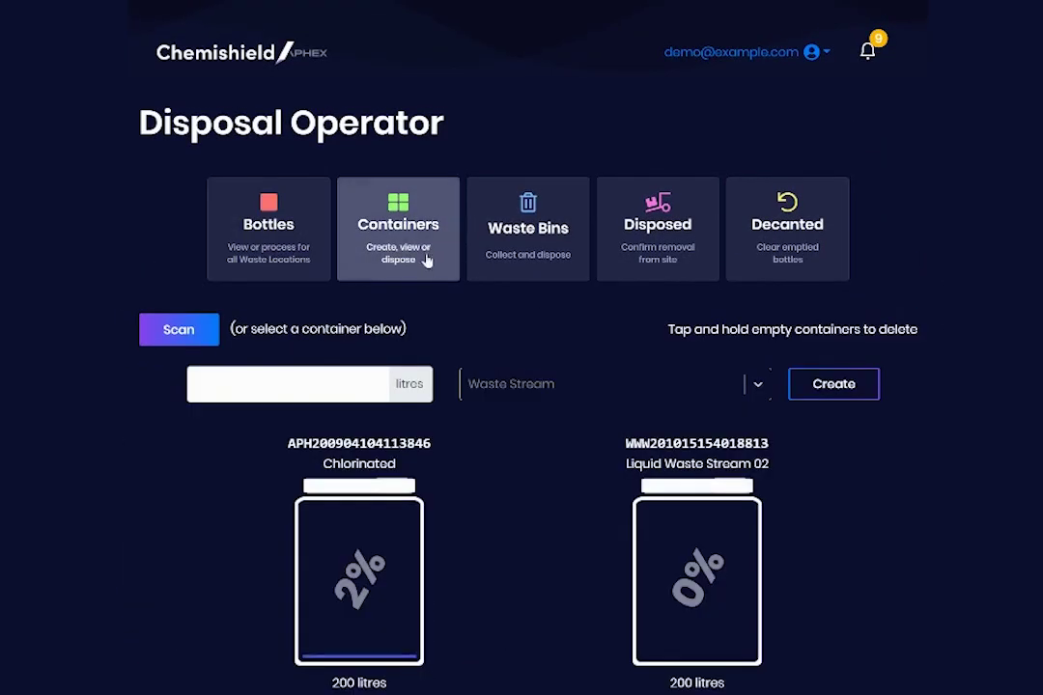
scroll(489, 312, "down", 1)
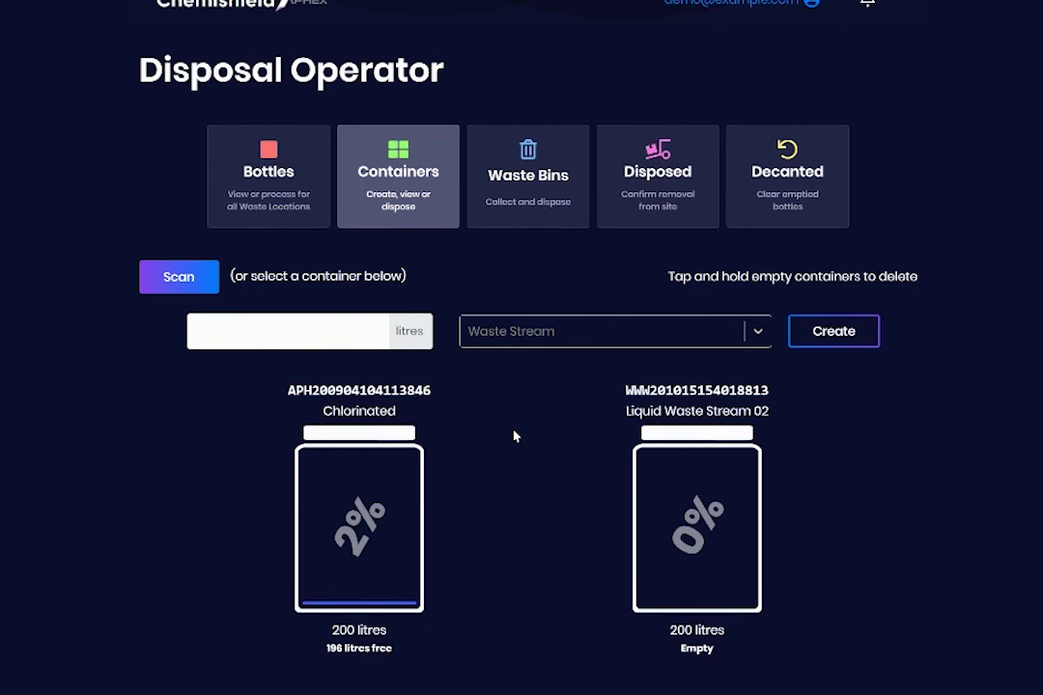
left_click(526, 198)
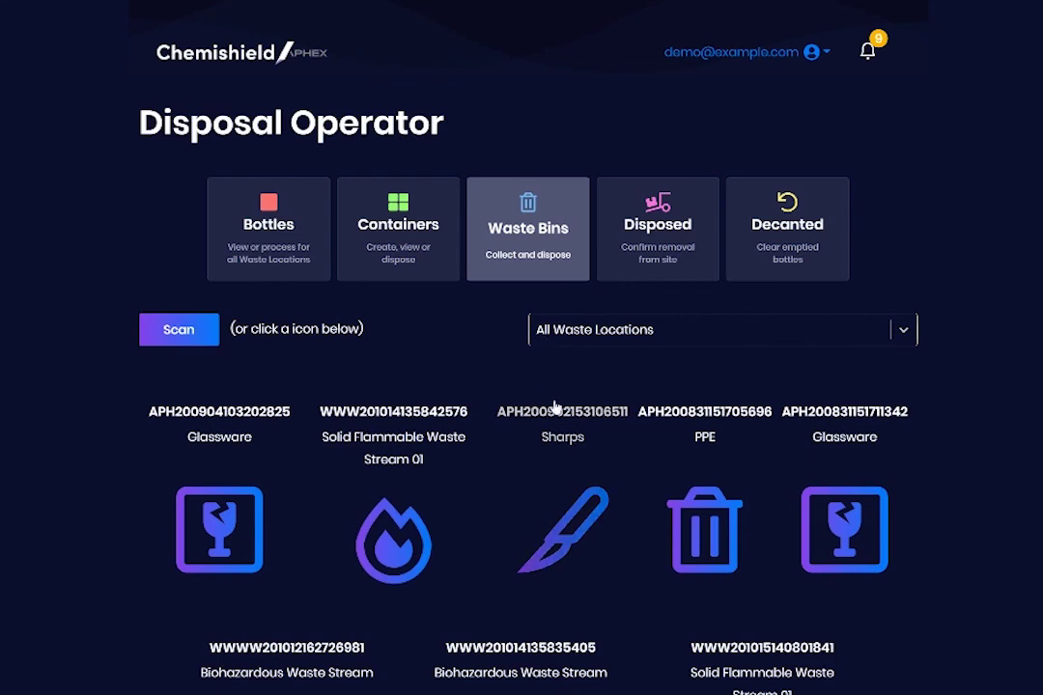
scroll(557, 413, "down", 2)
scroll(557, 415, "up", 2)
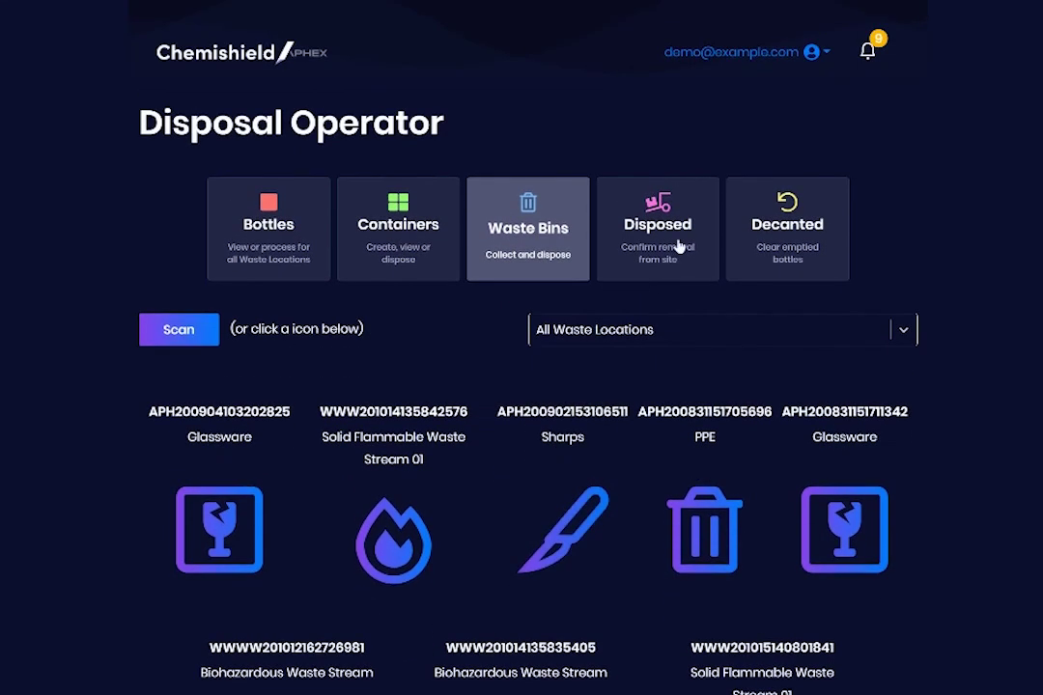
Step: Open the overview of disposed bottles awaiting removal from site, and switch to the Technician role
left_click(678, 246)
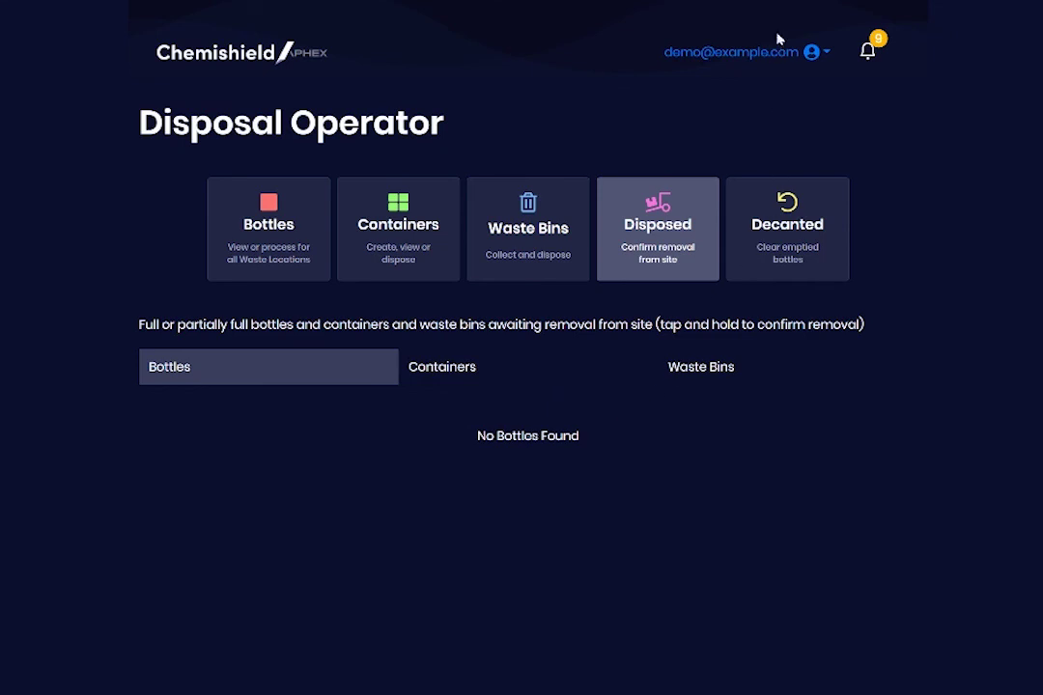
left_click(794, 58)
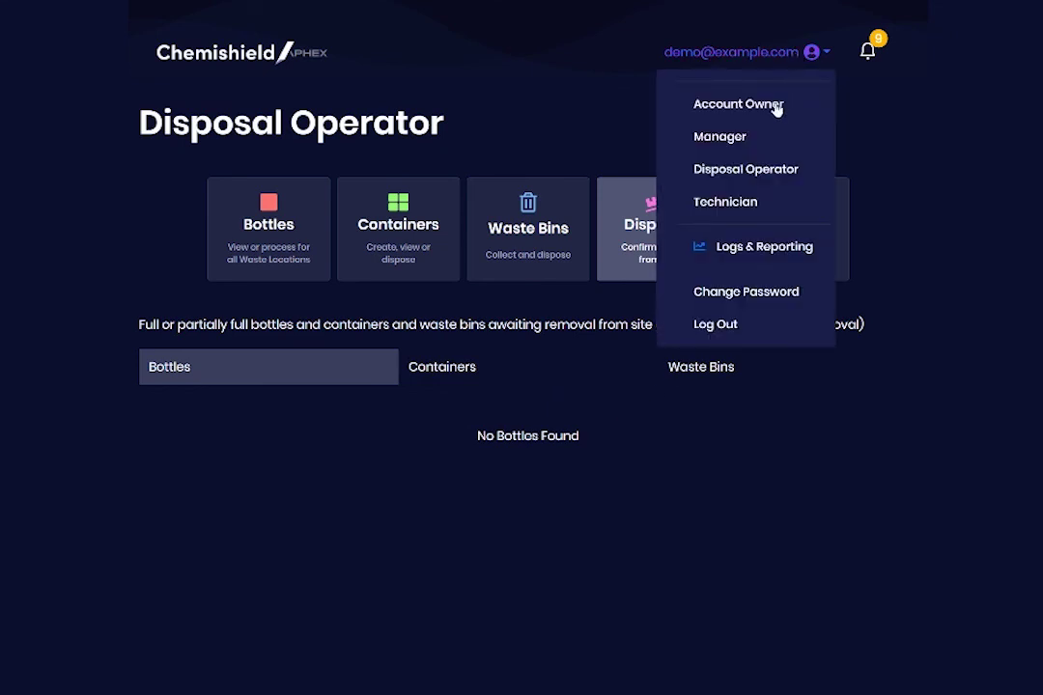
left_click(749, 210)
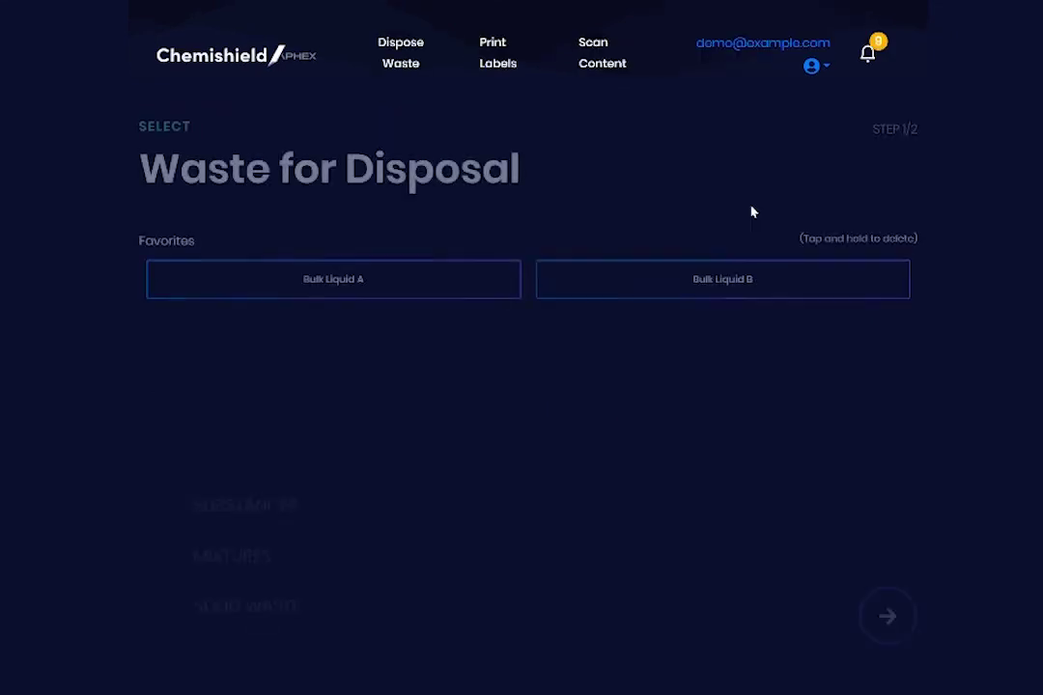